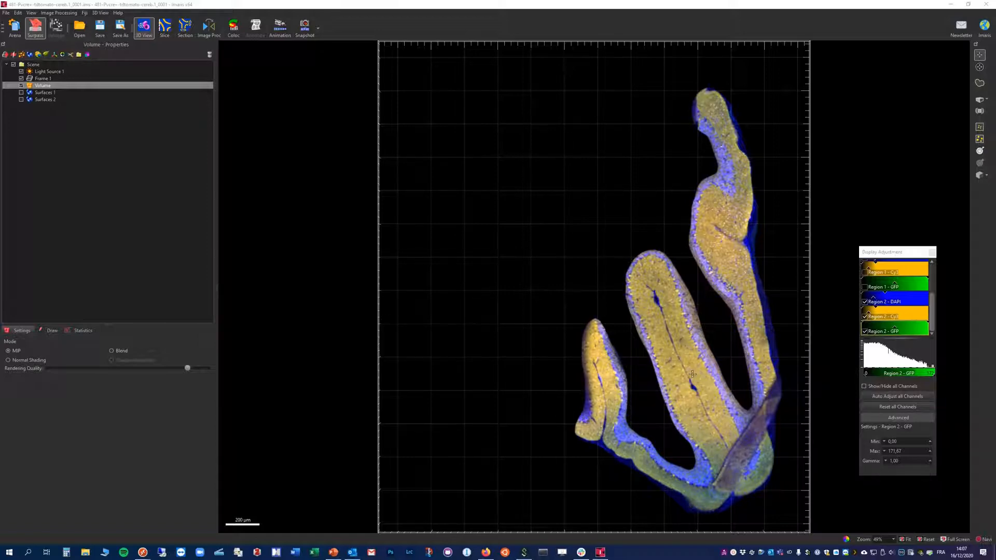
- Hide the Region 2 - DAPI channel and compare the Region 2 GFP and Cy3 signals, each shown alone and combined
scroll(693, 377, "up", 5)
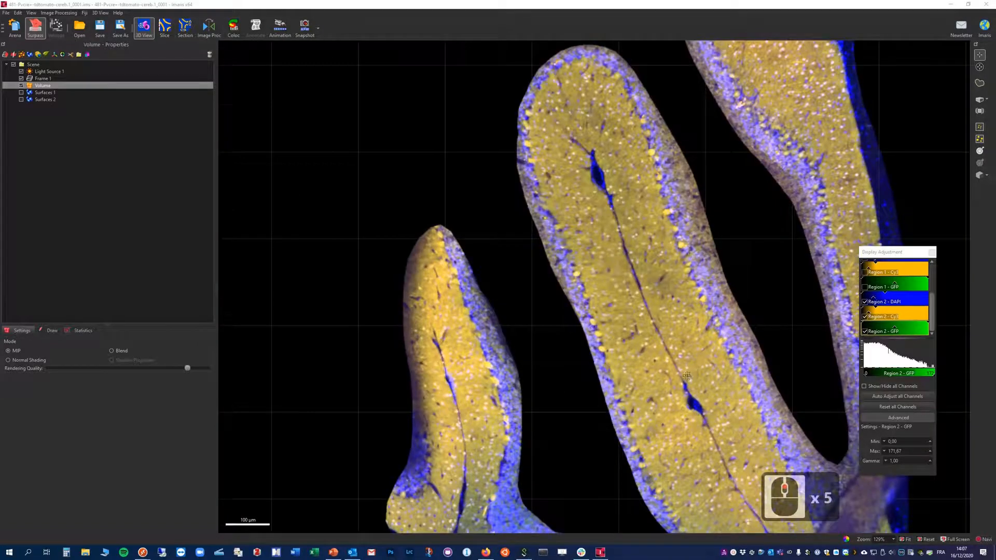
scroll(685, 373, "up", 3)
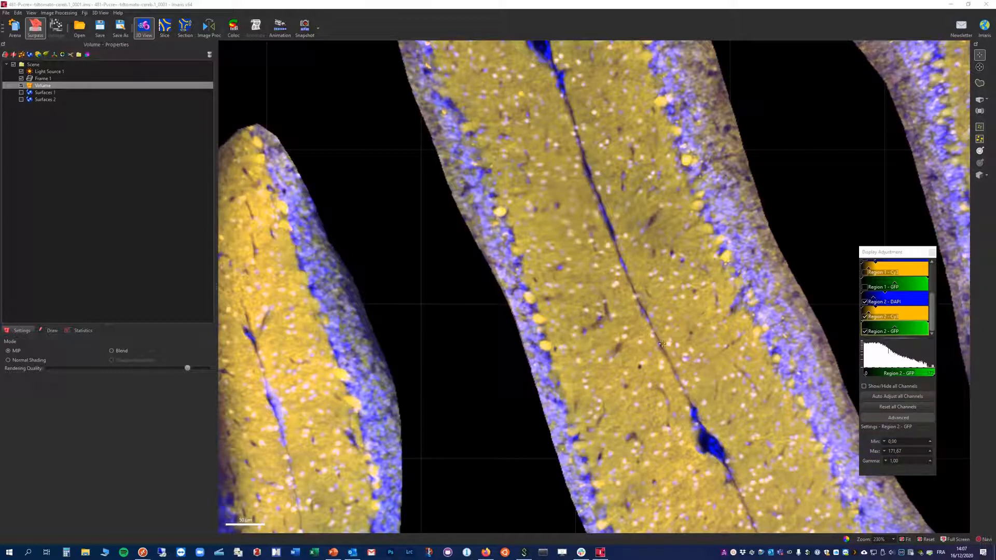
left_click(865, 302)
left_click(864, 316)
left_click(865, 317)
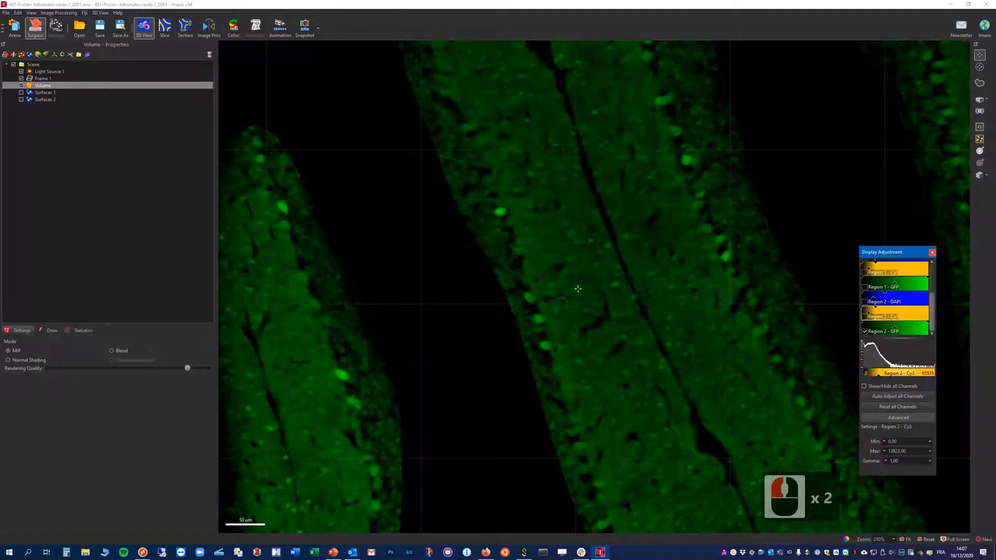
left_click(865, 317)
left_click(865, 331)
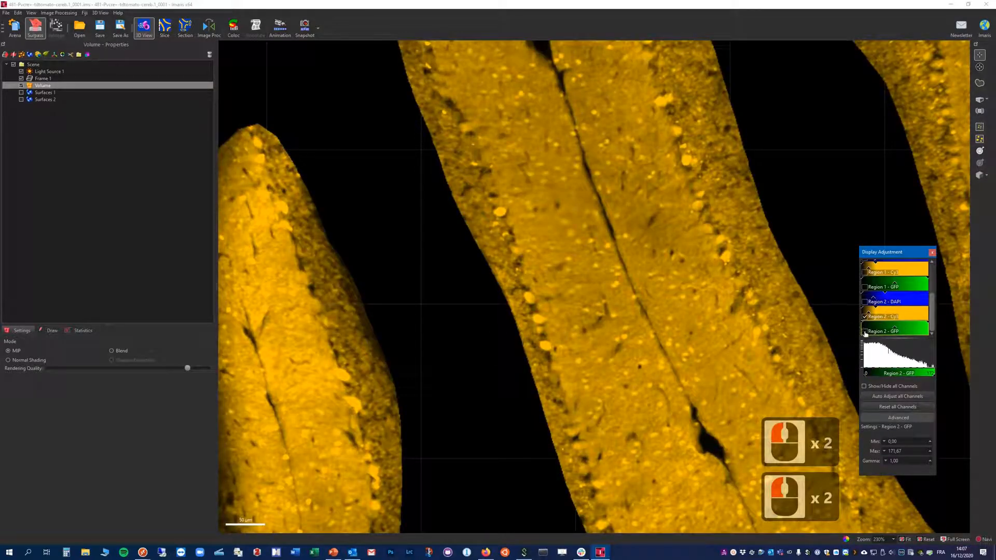
left_click(865, 332)
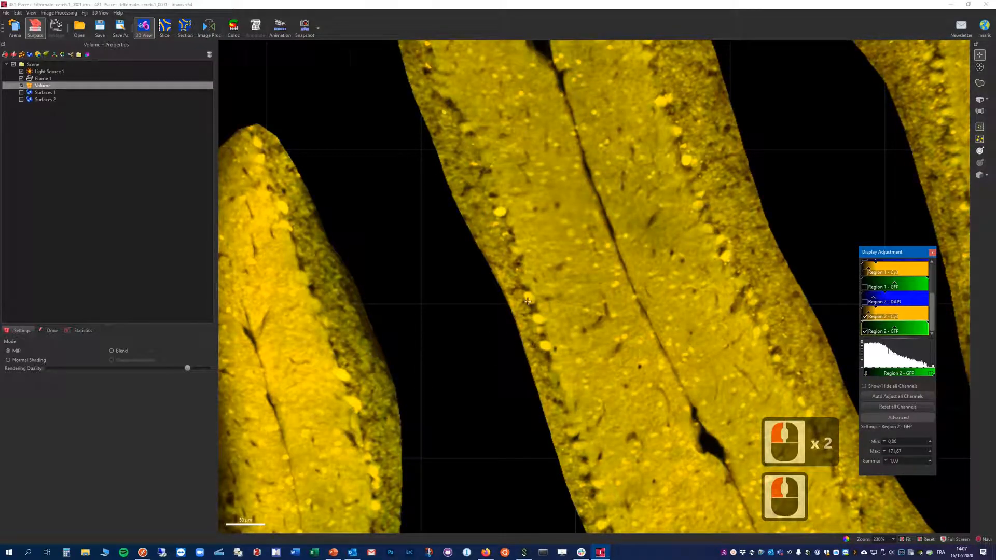
scroll(528, 301, "down", 7)
scroll(564, 320, "down", 2)
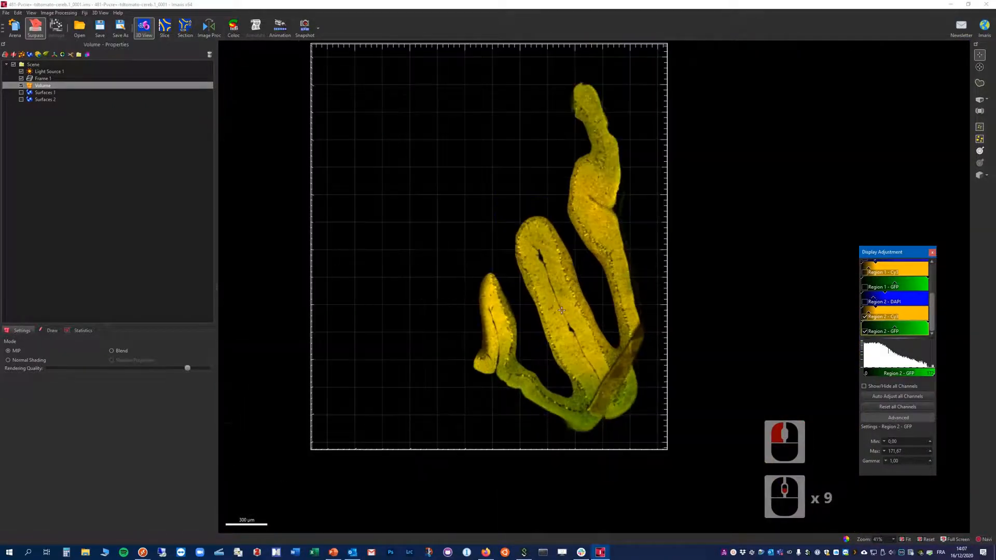
- Display the full section with the SD DAPI, Cy3 and SD GFP channels, hiding Region 2 Cy3 and Region 2 GFP
scroll(902, 314, "up", 5)
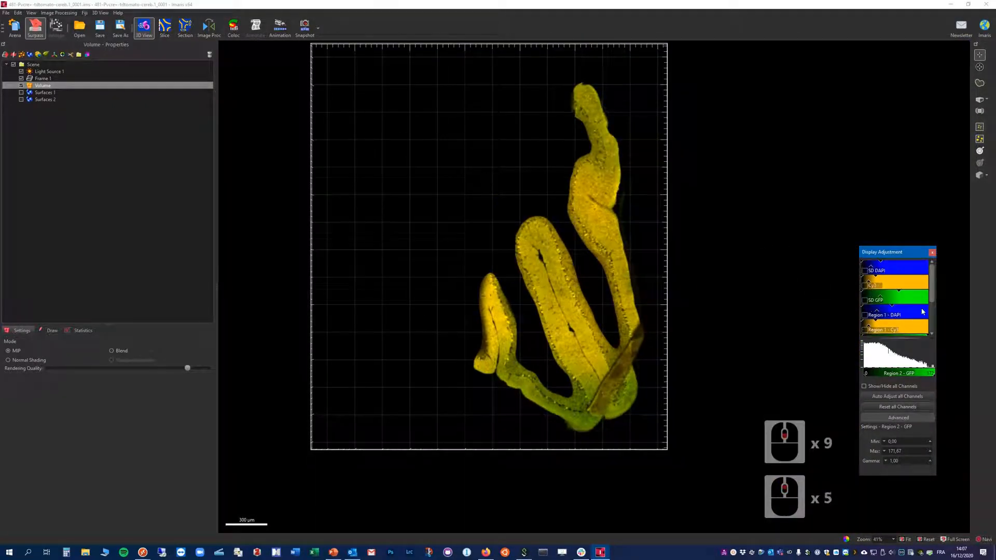
left_click(865, 270)
left_click(865, 286)
left_click(865, 300)
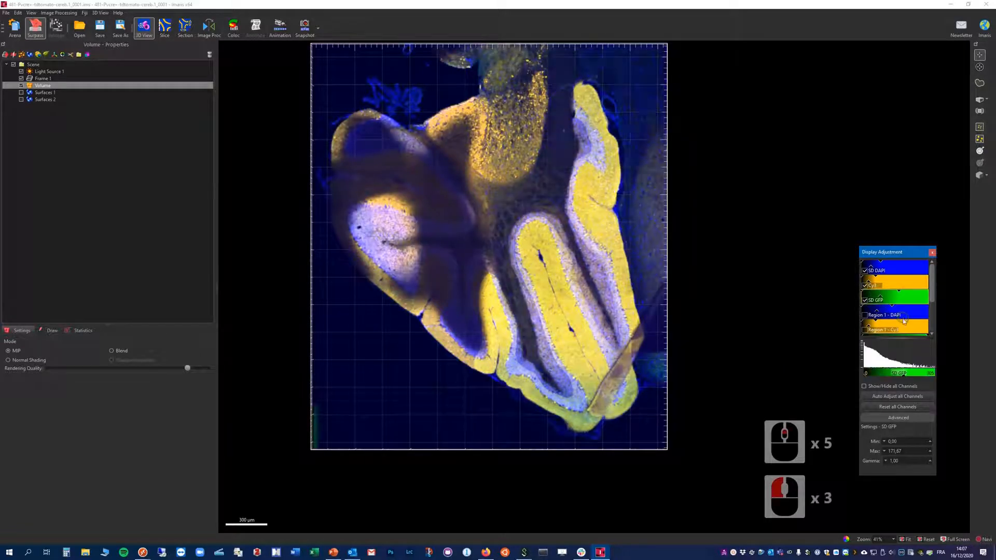
scroll(904, 321, "down", 5)
left_click(865, 316)
left_click(865, 332)
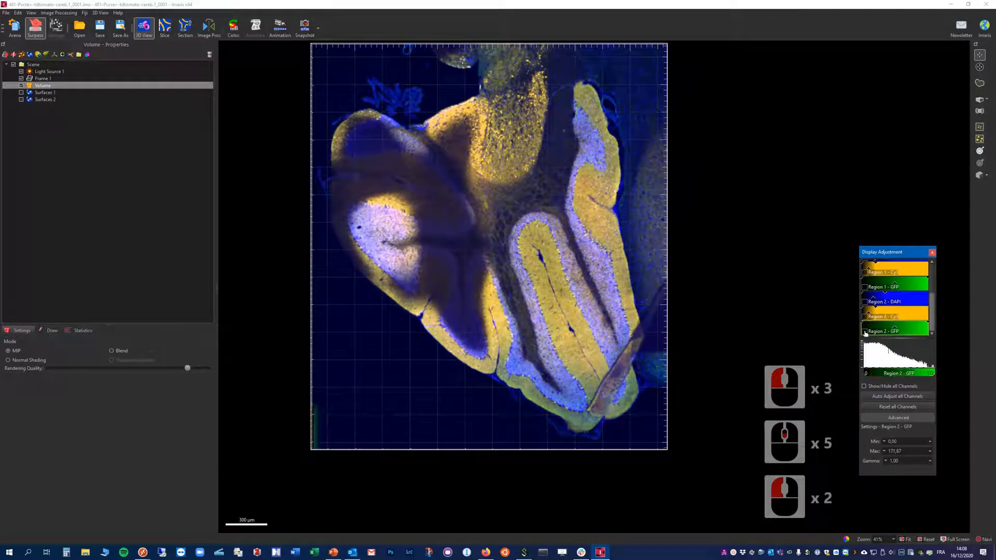
scroll(903, 312, "up", 6)
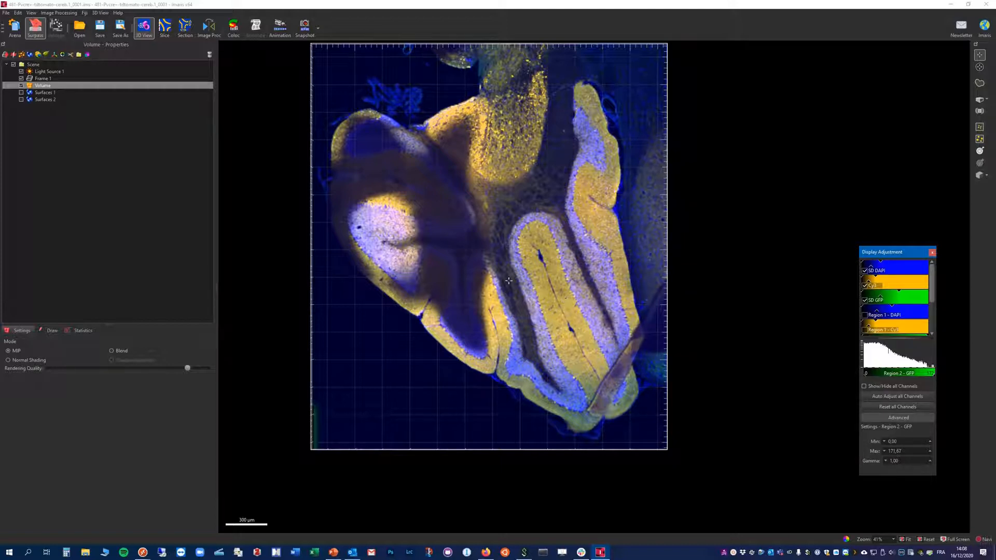
scroll(877, 303, "down", 4)
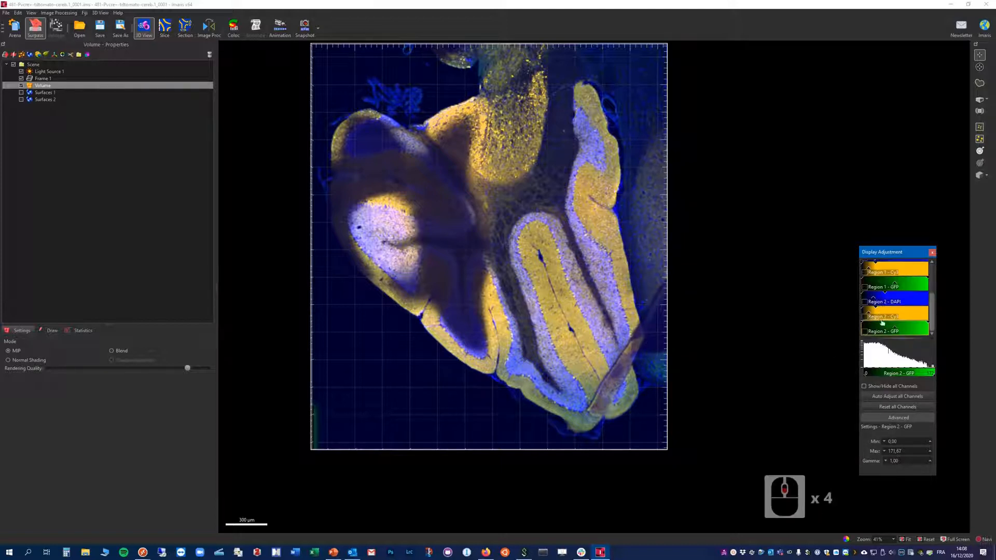
scroll(880, 314, "up", 4)
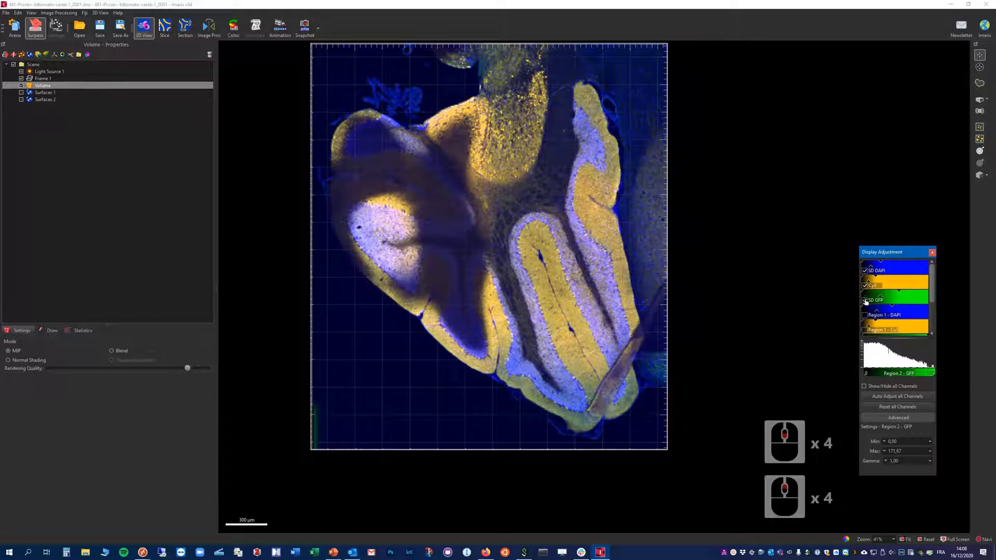
- Hide the SD DAPI, Cy3 and SD GFP channels and display the Region 2 GFP, Cy3 and DAPI channels
left_click(865, 300)
left_click(865, 286)
left_click(865, 270)
scroll(886, 317, "down", 3)
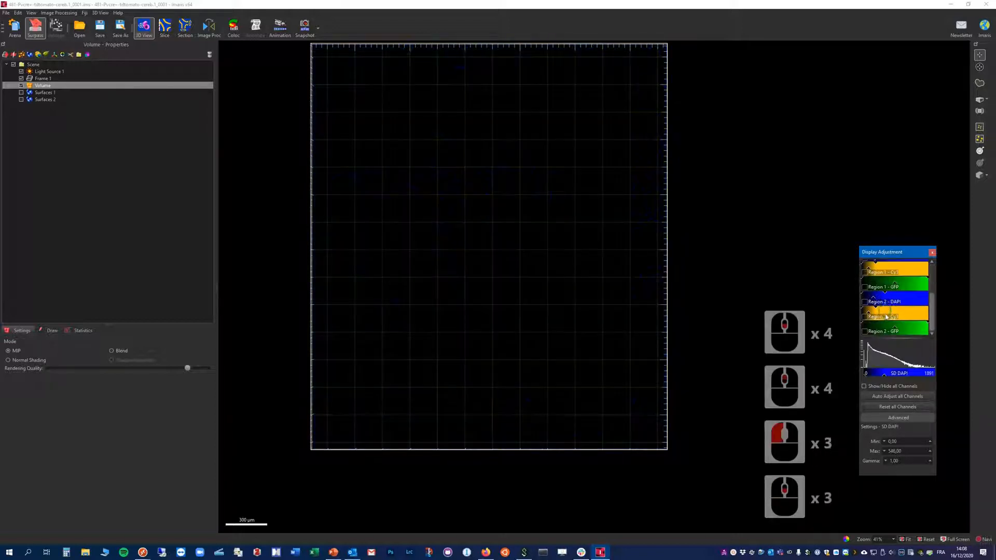
scroll(885, 317, "down", 2)
left_click(865, 331)
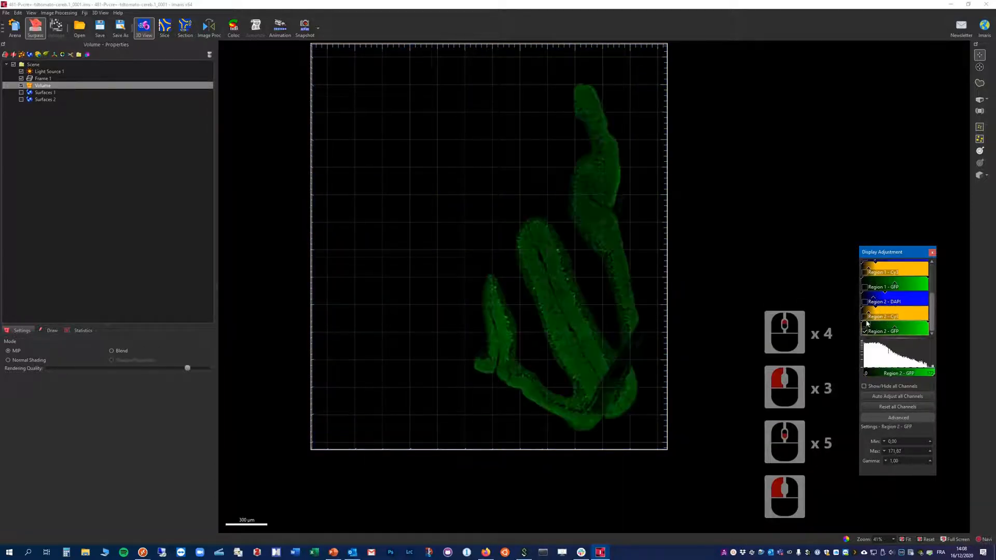
left_click(865, 316)
left_click(865, 301)
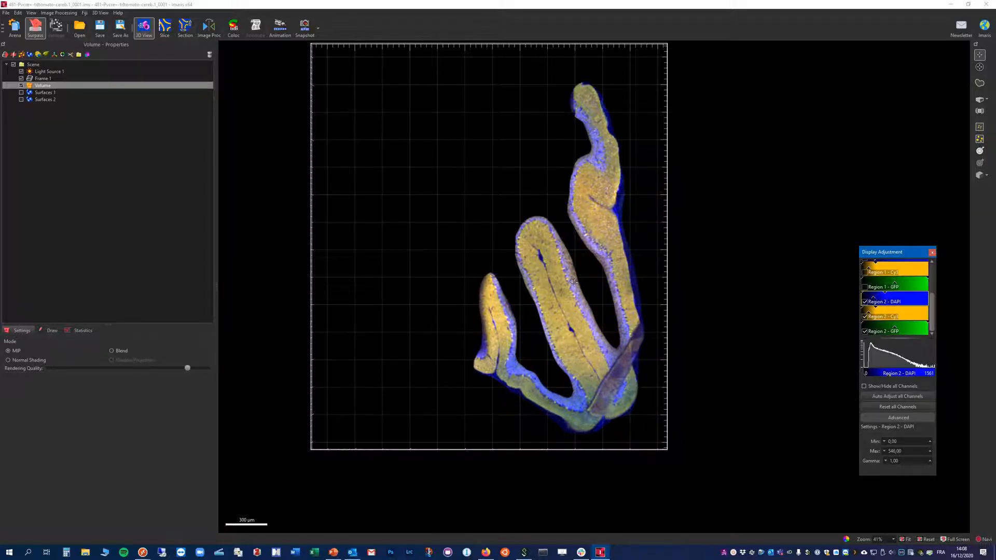
- Create a new Spots object with Different Spot Sizes (Region Growing) enabled and proceed to the source channel settings
scroll(594, 307, "up", 3)
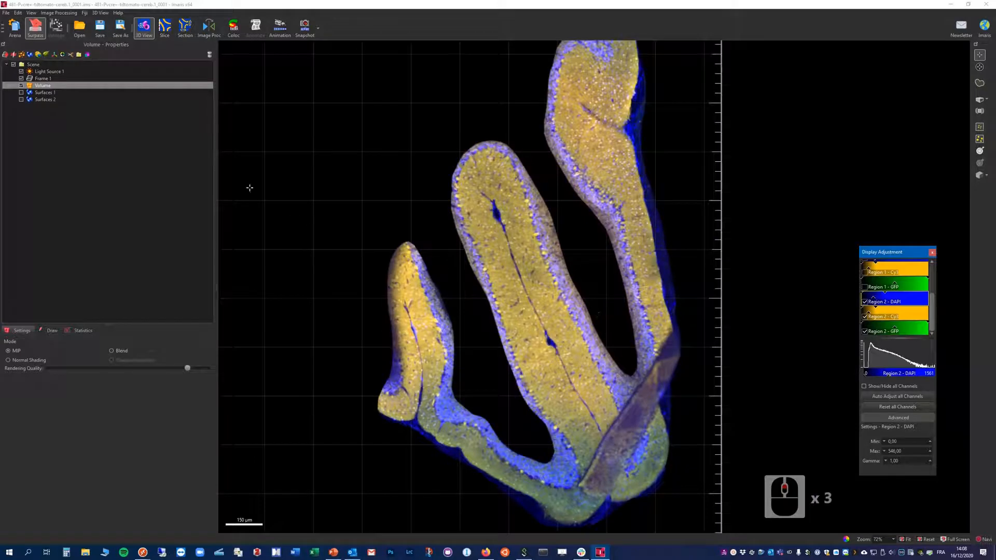
left_click(20, 55)
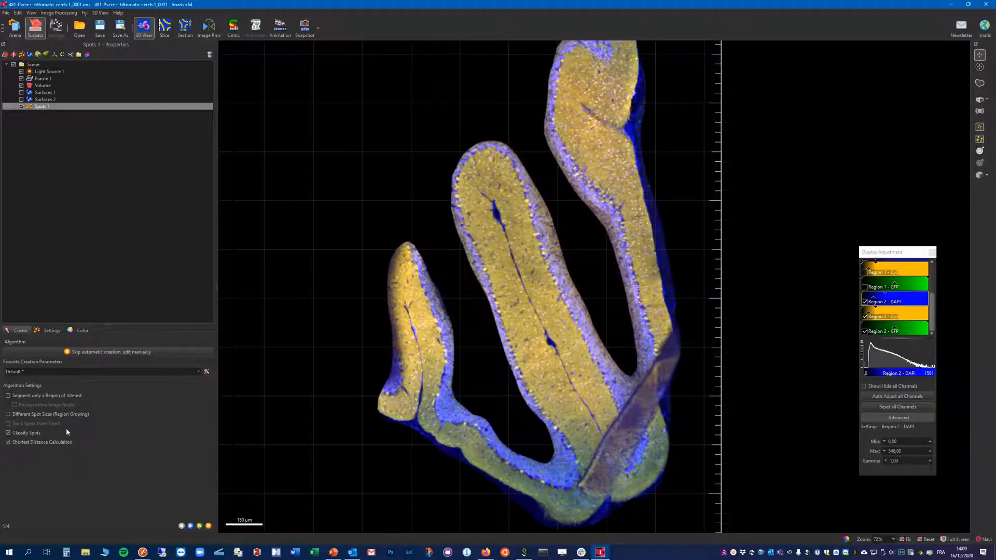
left_click(24, 414)
left_click(189, 526)
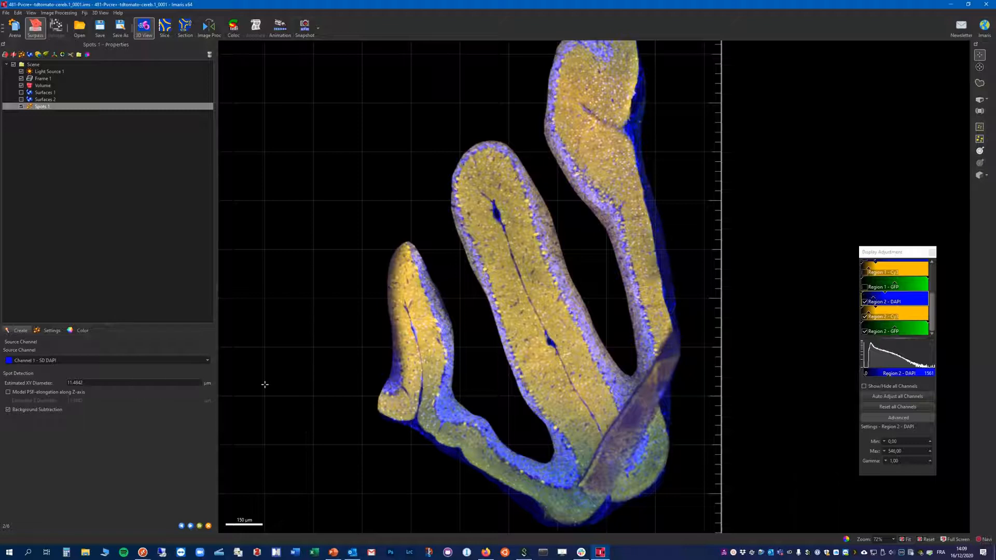
left_click(80, 361)
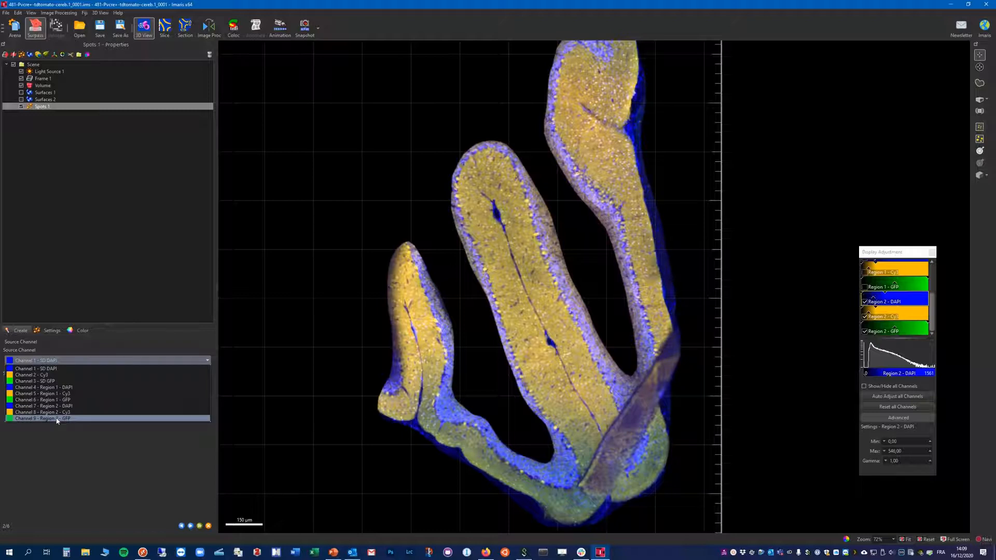
left_click(36, 368)
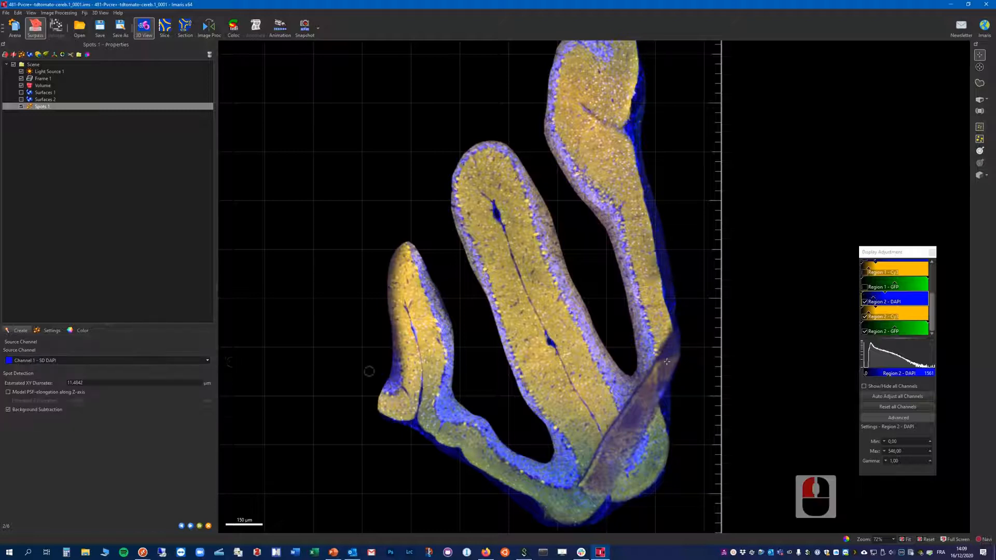
- Hide Region 2 - DAPI, compare the Region 2 Cy3 and GFP signals up close, and leave only Region 2 - GFP displayed
left_click(865, 302)
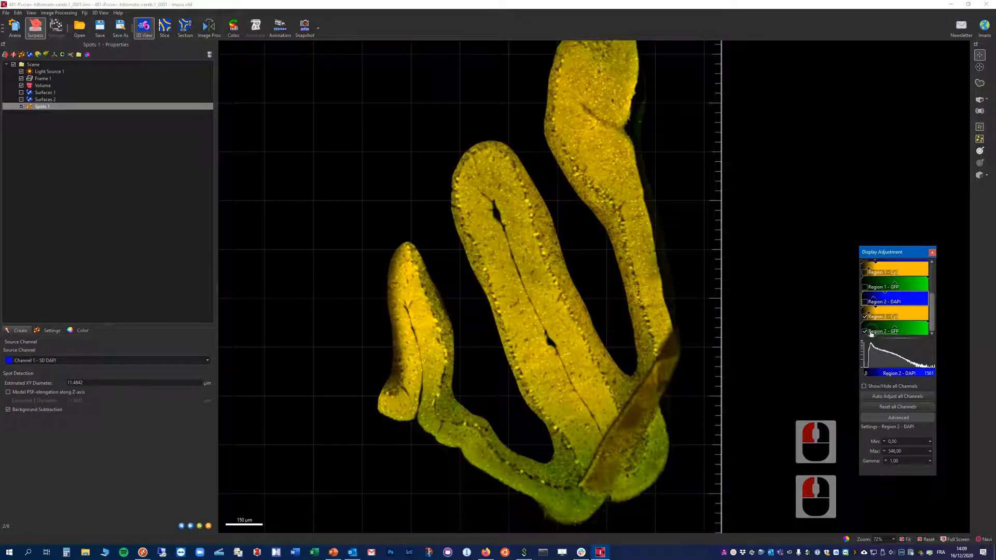
scroll(605, 339, "up", 2)
scroll(606, 339, "up", 5)
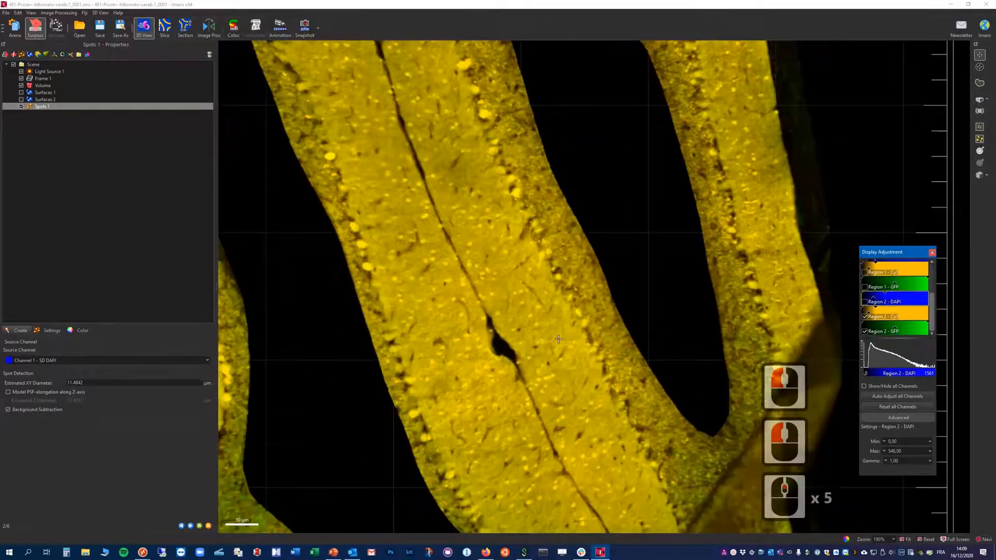
left_click(865, 317)
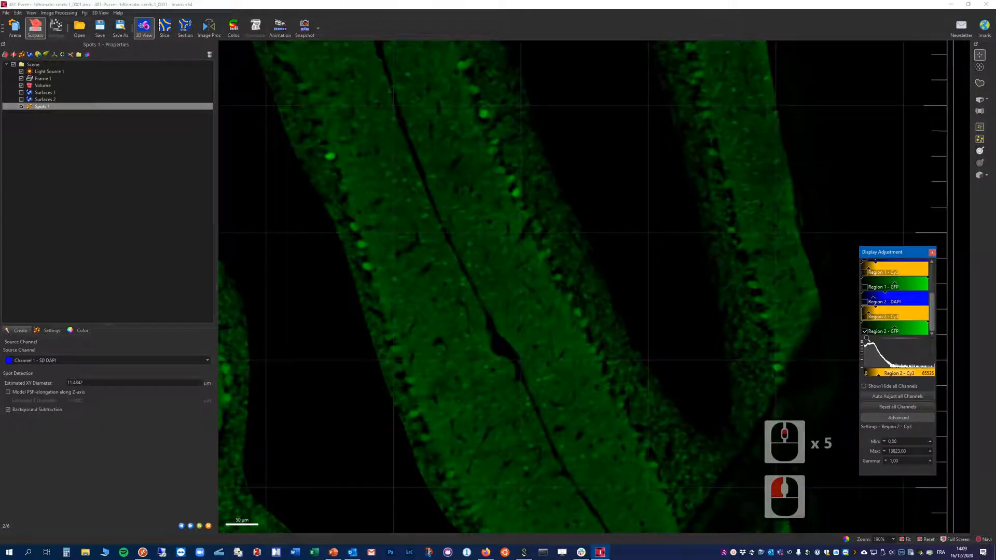
left_click(865, 316)
left_click(865, 331)
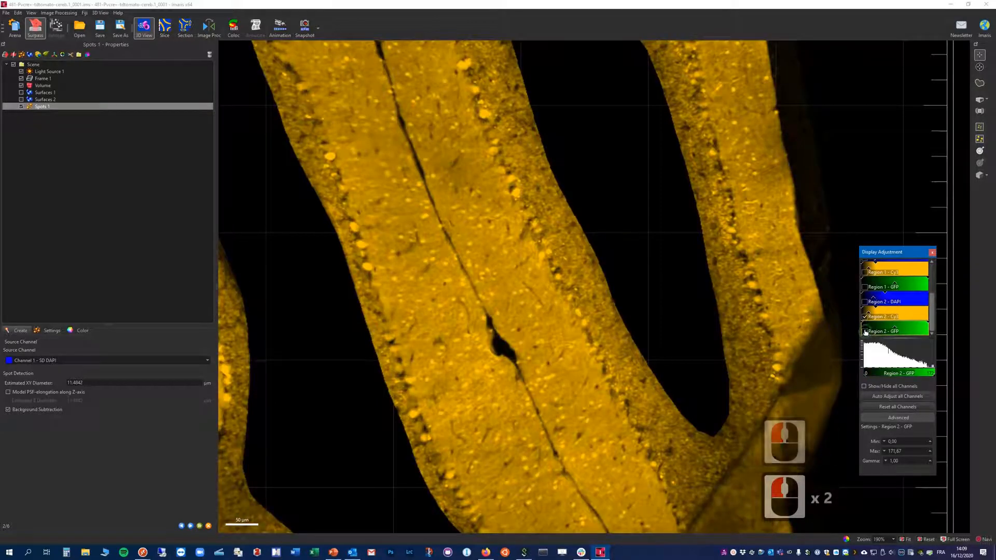
left_click(865, 331)
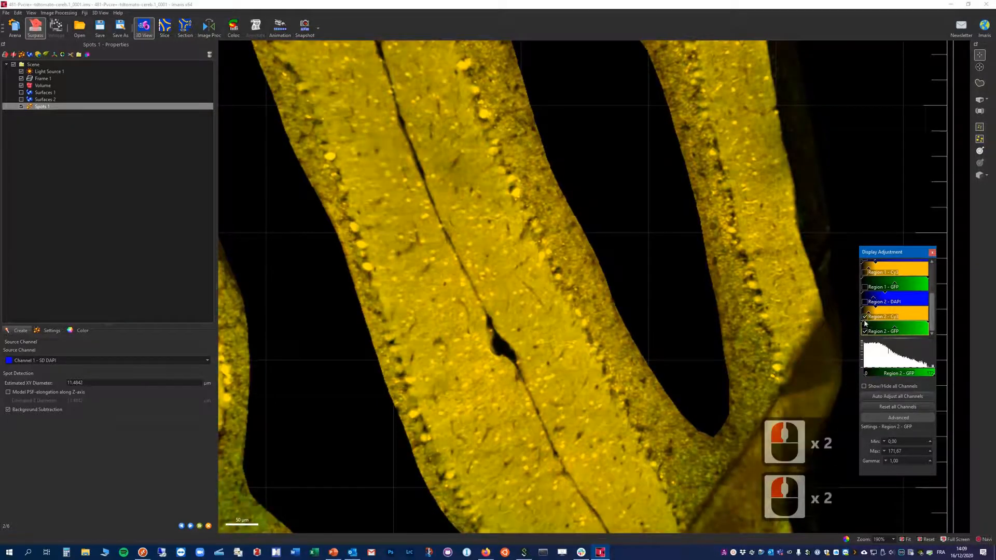
left_click(865, 317)
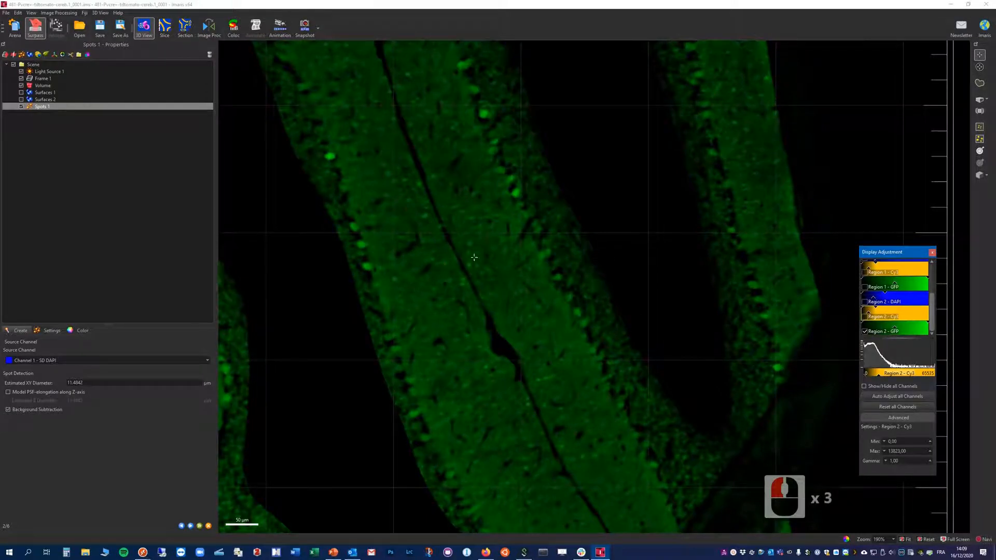
- Set the source channel for spot detection to Channel 9 - Region 2 - GFP
scroll(496, 298, "down", 4)
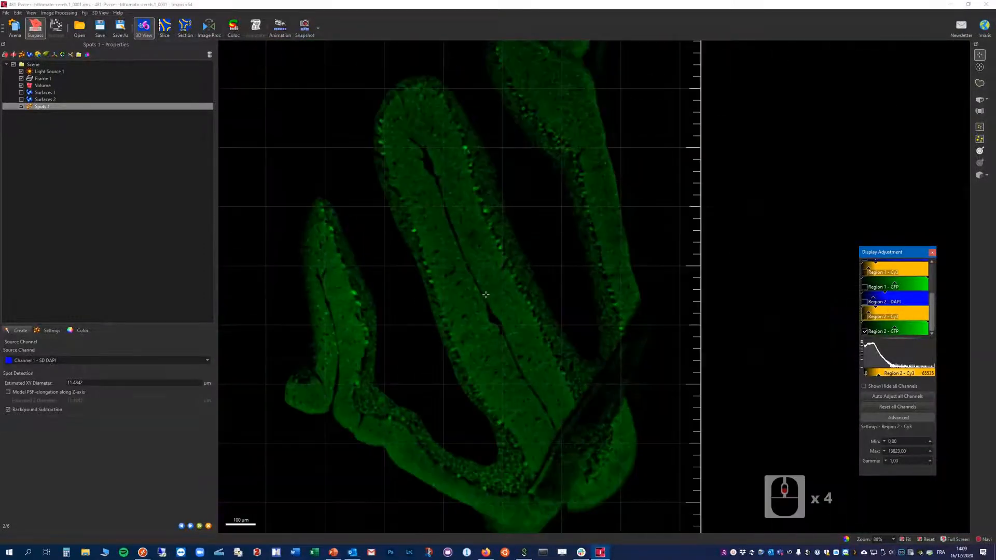
left_click(47, 361)
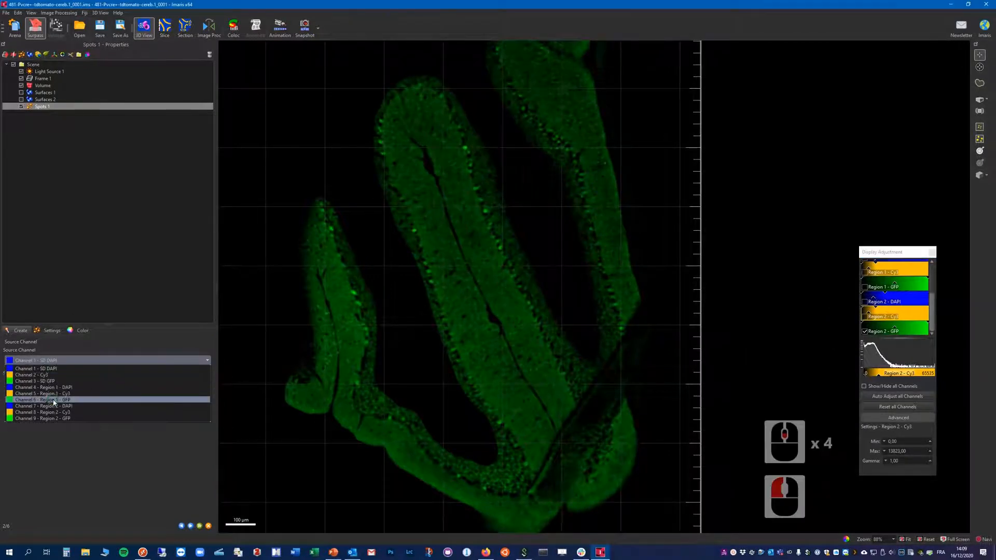
left_click(33, 419)
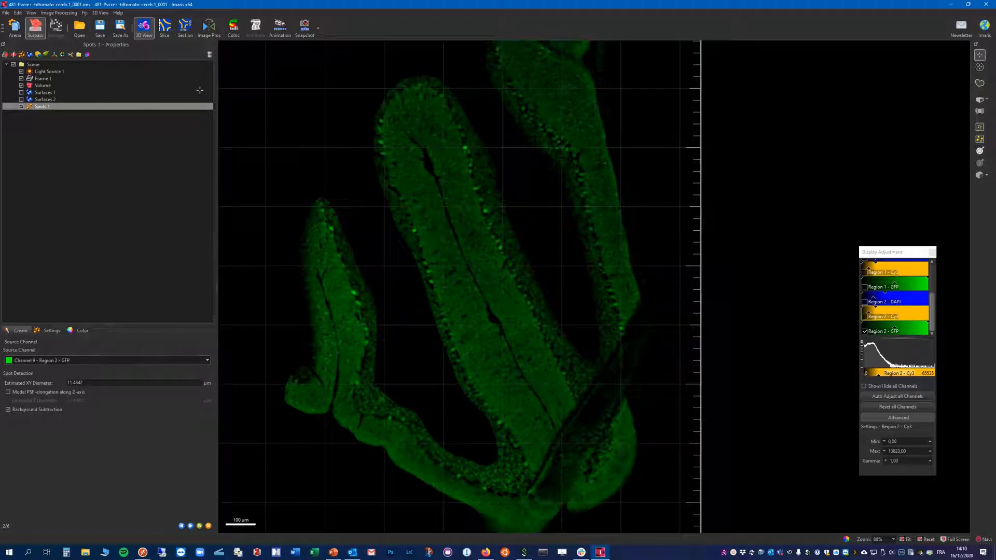
- Measure the diameters of two small GFP-positive spots with lines in the Slice view, and return to the 3D view
left_click(165, 30)
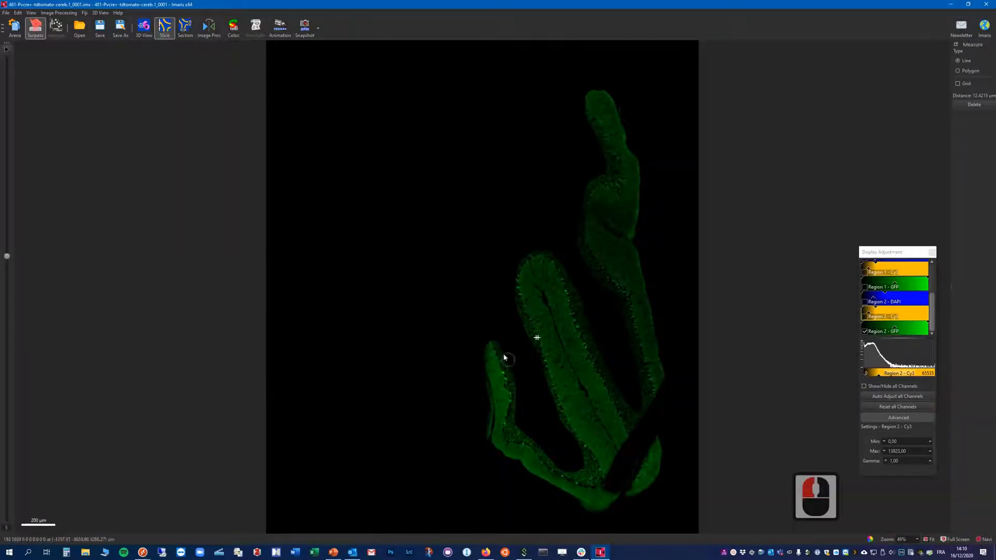
scroll(559, 362, "up", 19)
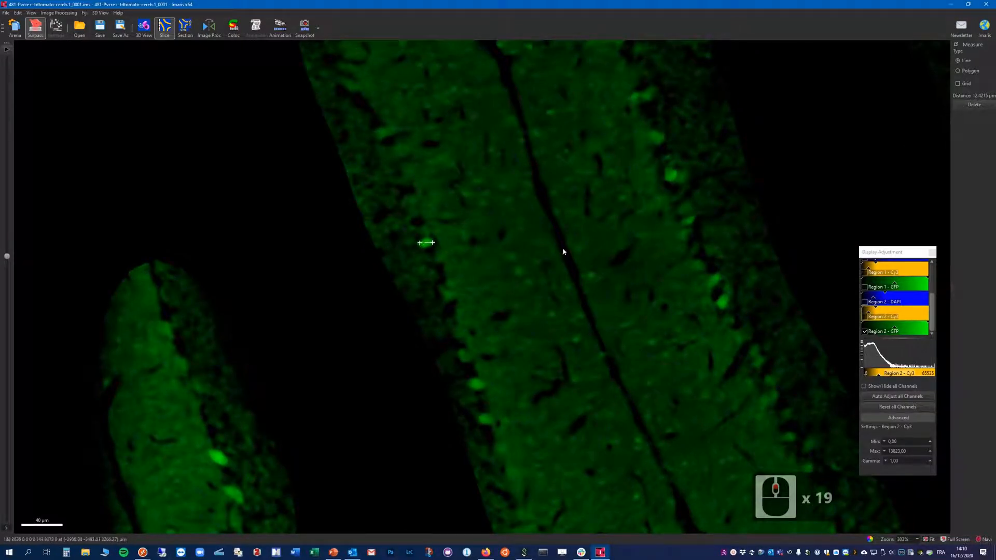
left_click(513, 269)
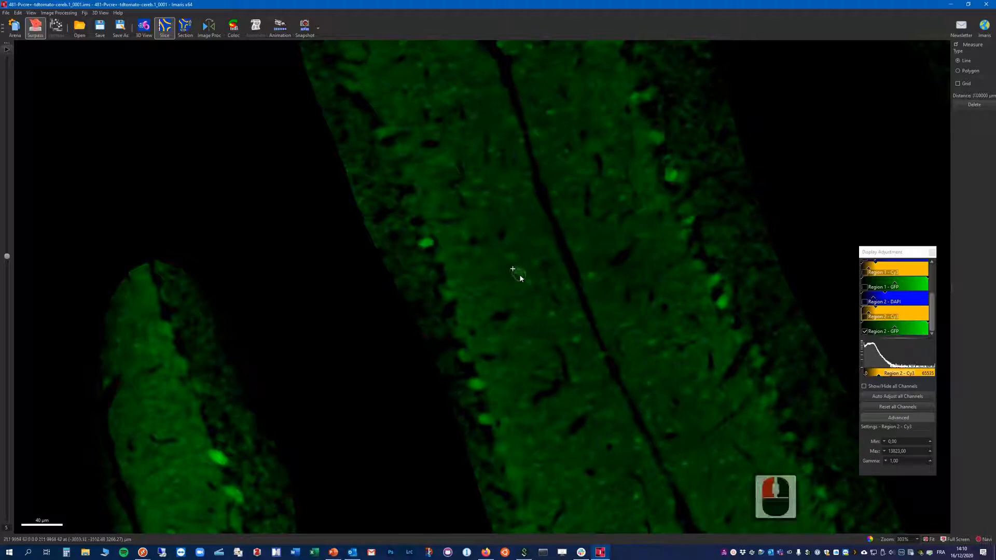
left_click(521, 274)
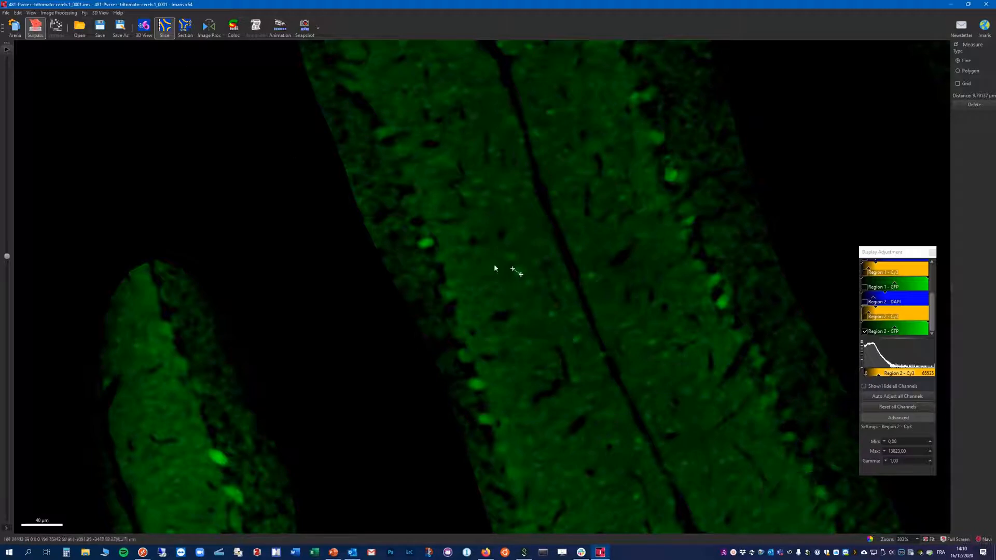
left_click(572, 381)
left_click(576, 377)
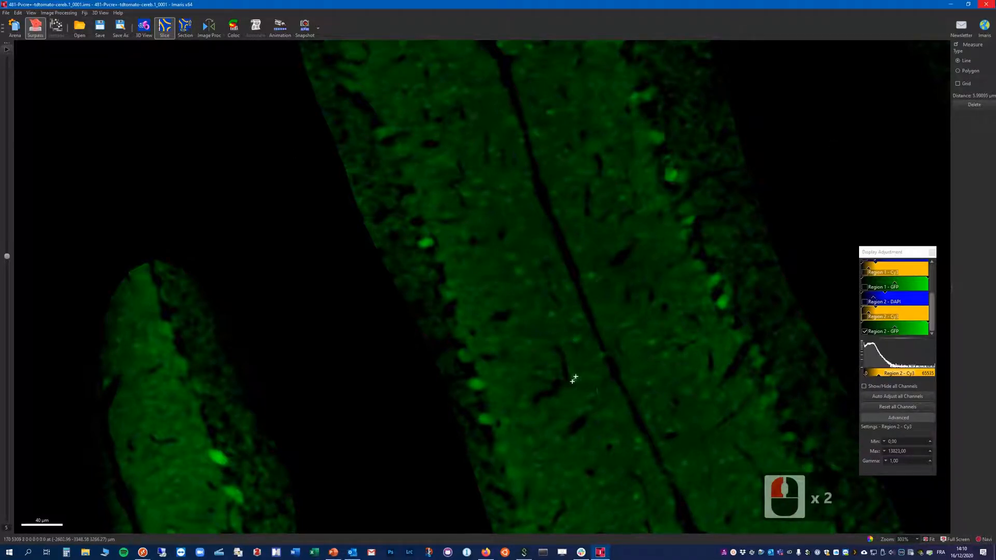
left_click(143, 29)
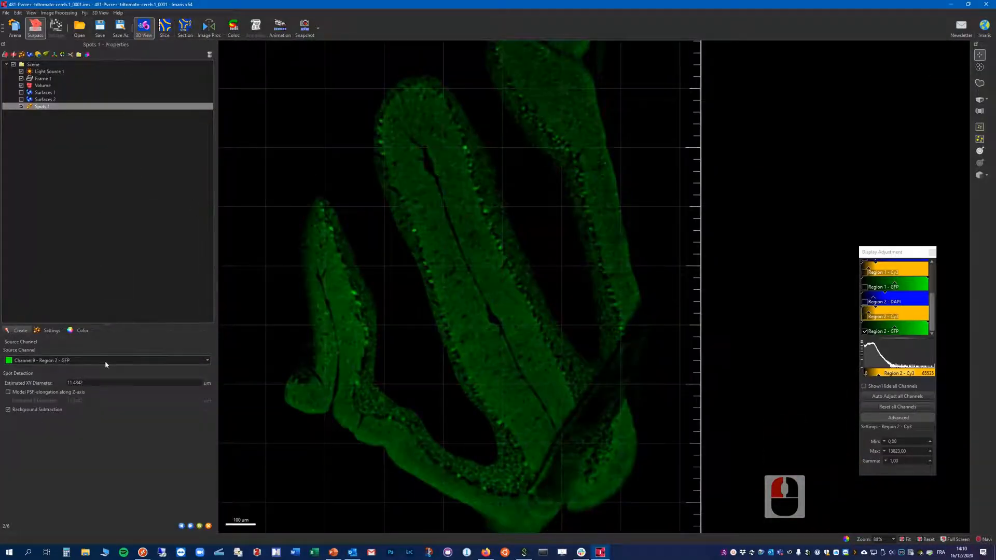
- Set the estimated XY spot diameter to 12 µm, keeping background subtraction on, and proceed to spot filtering
left_click_drag(86, 383, 54, 384)
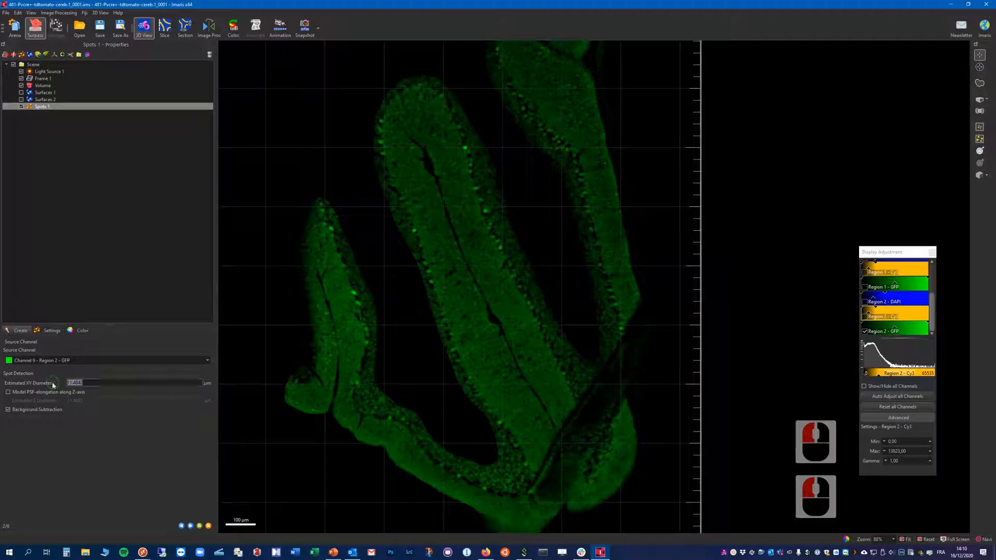
type("12")
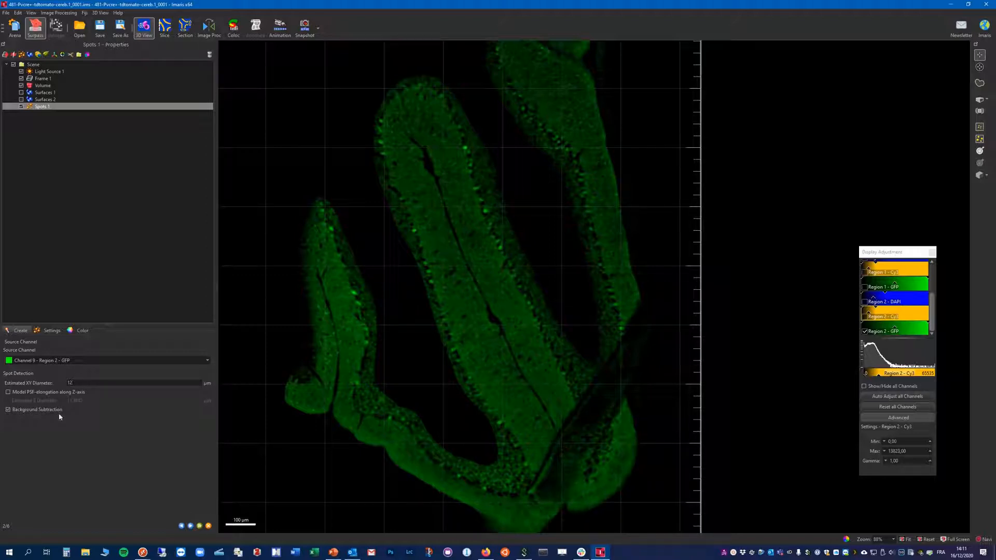
left_click(190, 526)
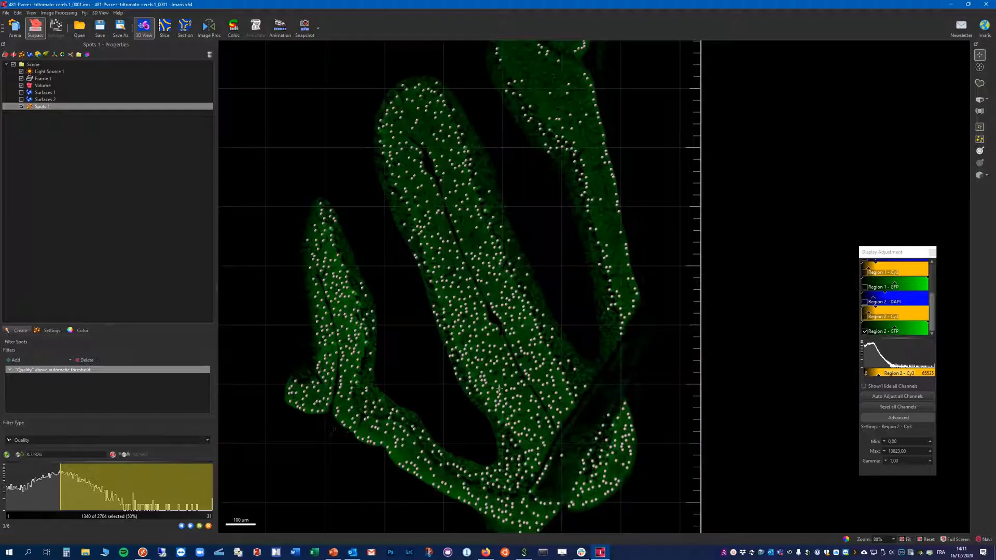
- Examine the detected spots up close, hiding and reshowing Spots 1 to compare them with the underlying GFP signal
scroll(430, 303, "up", 4)
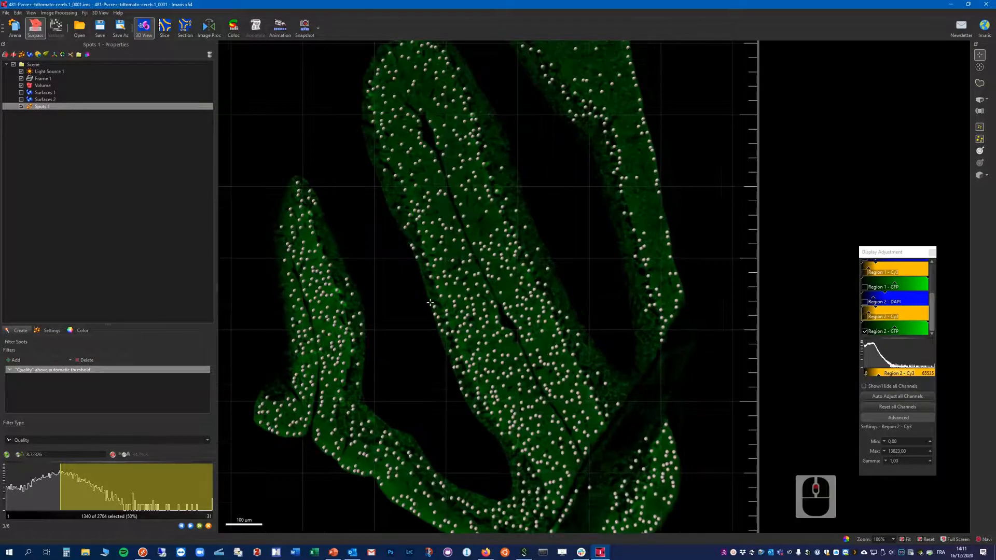
scroll(527, 306, "up", 3)
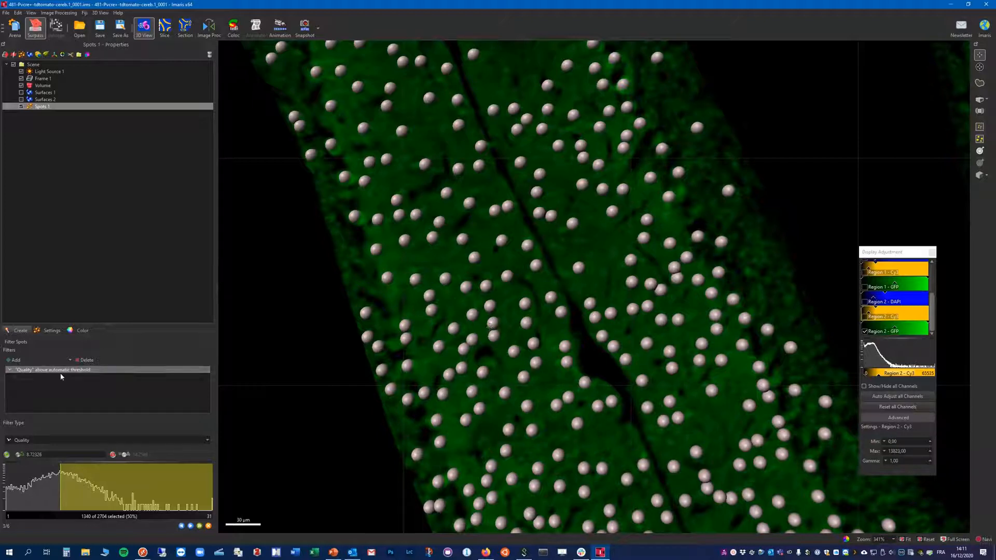
left_click(22, 106)
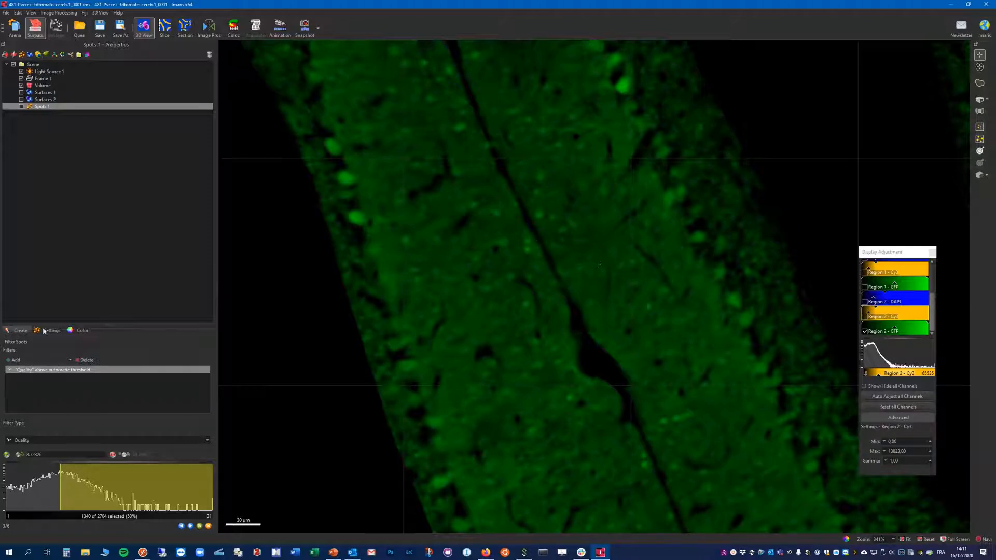
left_click(21, 107)
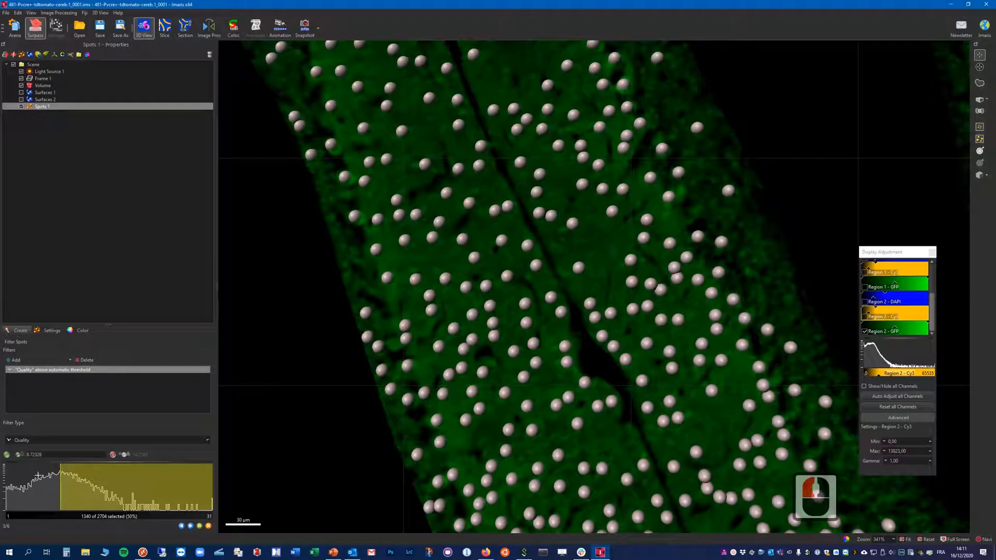
- Raise the lower threshold of the Quality filter to 9.03122 and check the remaining spots against the GFP signal
mouse_move(61, 485)
left_mouse_down()
mouse_move(81, 485)
mouse_move(62, 486)
left_mouse_up()
scroll(527, 258, "down", 2)
scroll(526, 258, "down", 7)
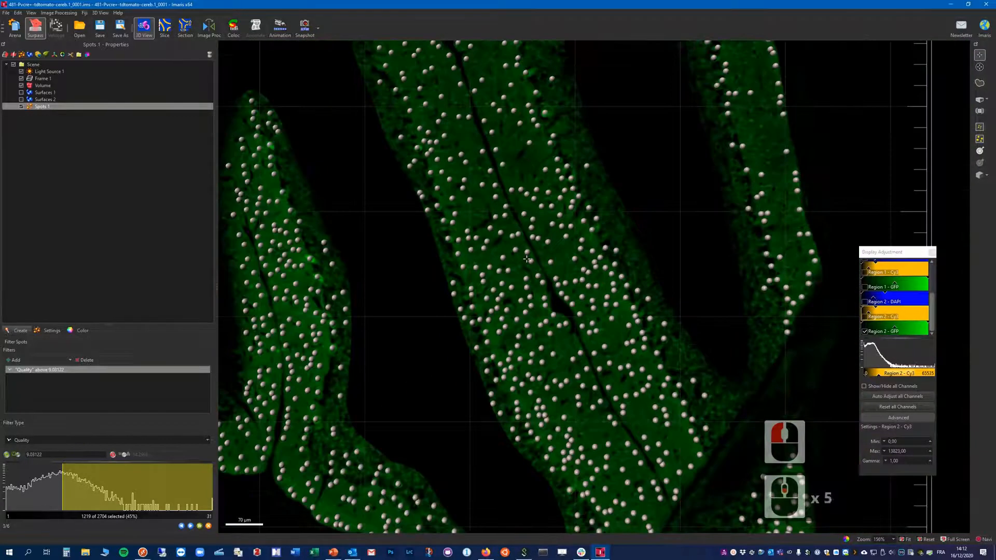
scroll(534, 287, "up", 5)
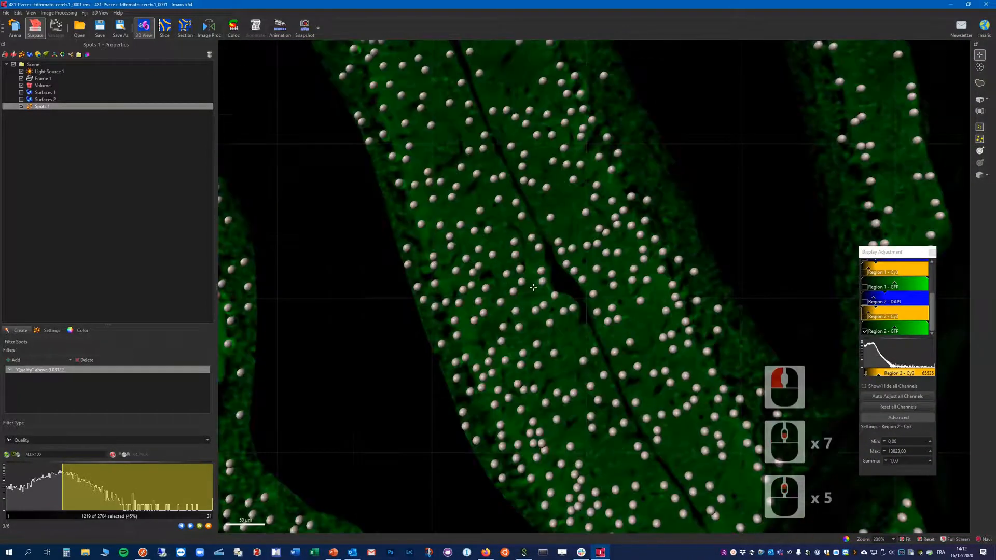
scroll(454, 218, "down", 3)
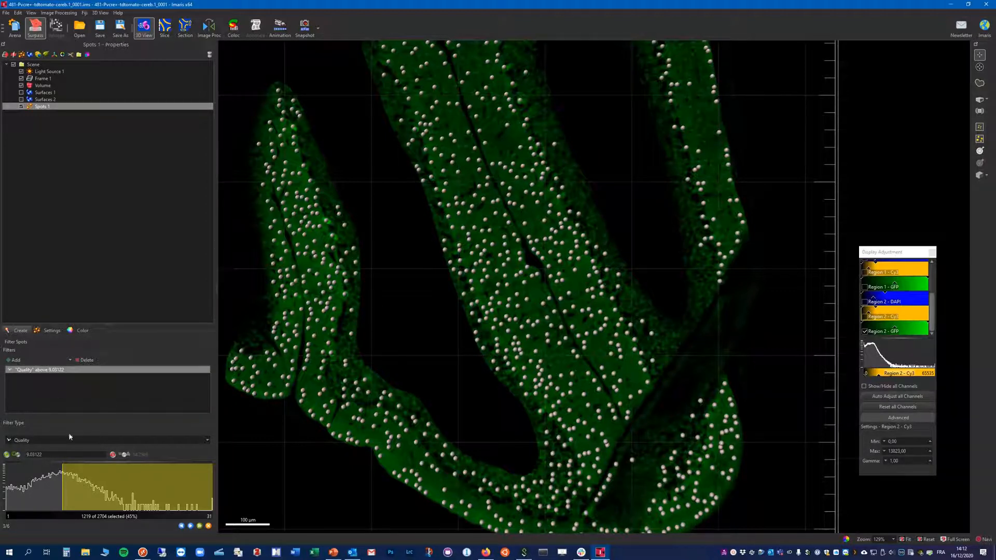
- Add a second spot filter and look through its available filter types down to the channel intensity entries
left_click(14, 360)
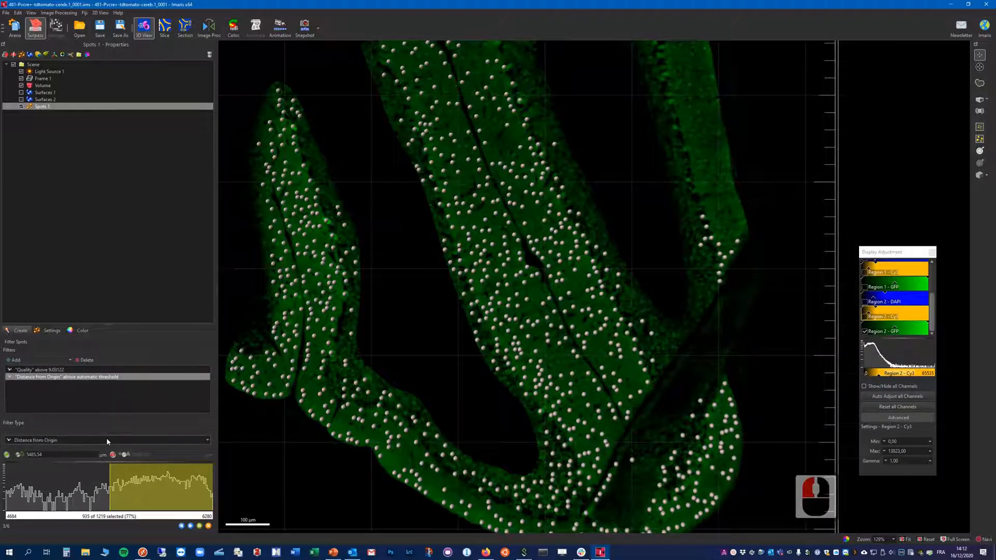
left_click(40, 441)
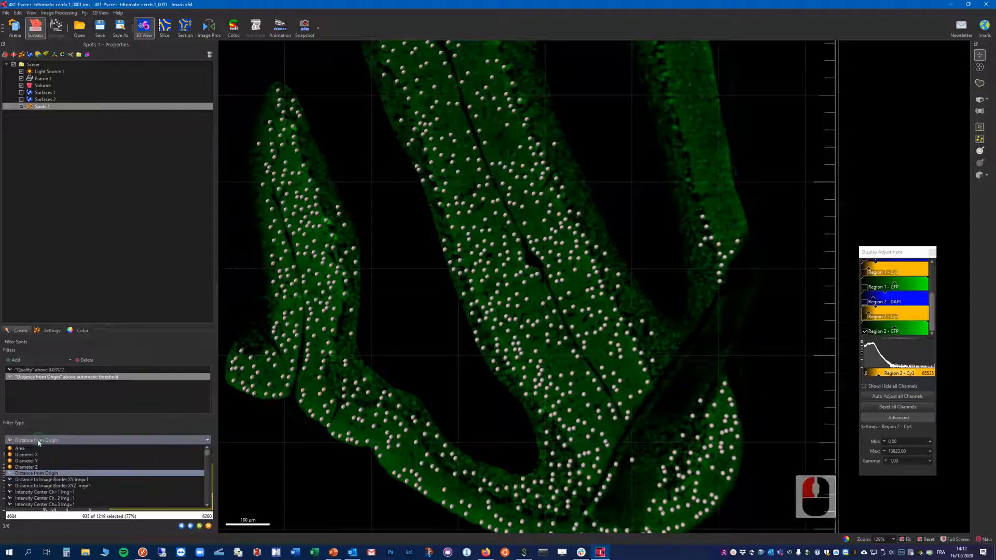
scroll(58, 482, "down", 3)
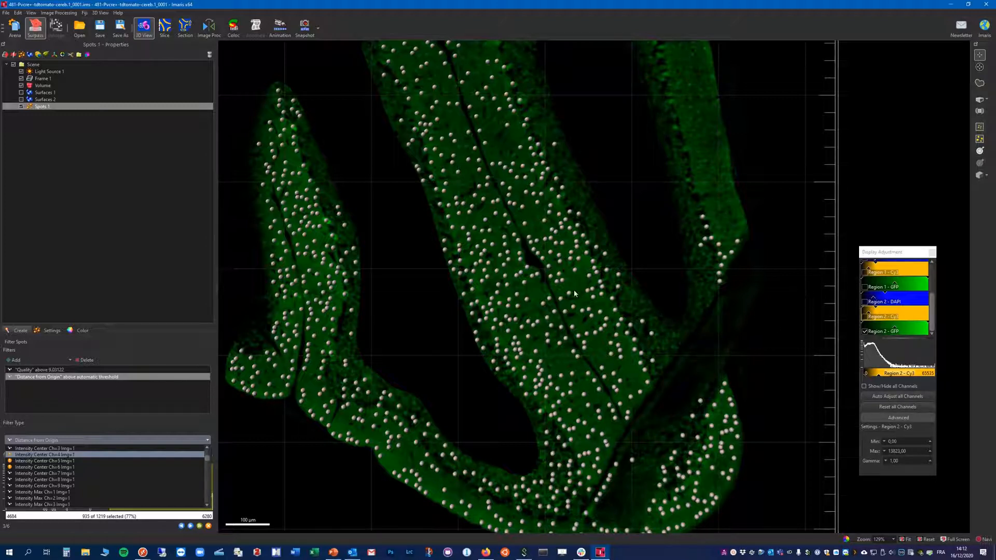
- Compare the spots with Region 2 - Cy3 and Region 2 - DAPI one at a time, and display only Region 2 - GFP again
left_click(865, 332)
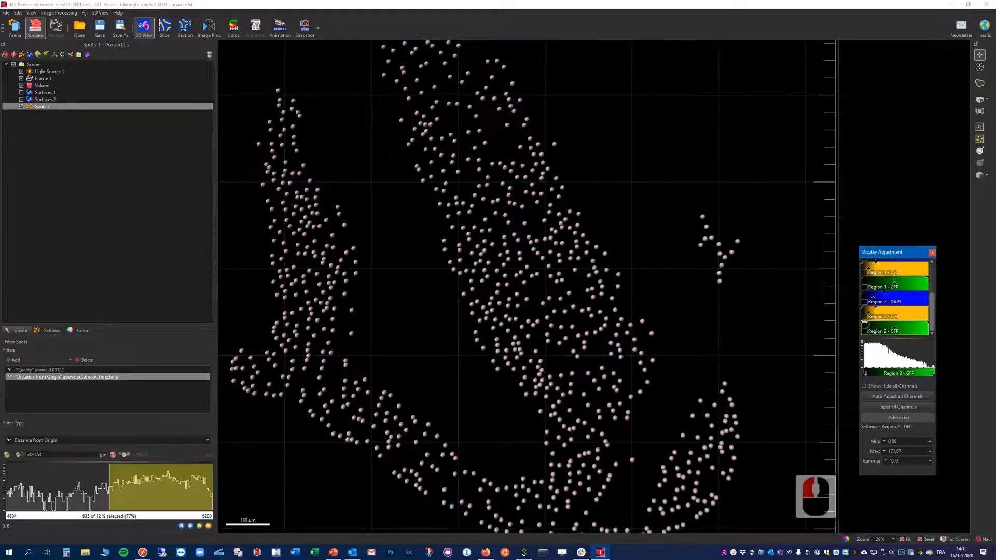
left_click(865, 317)
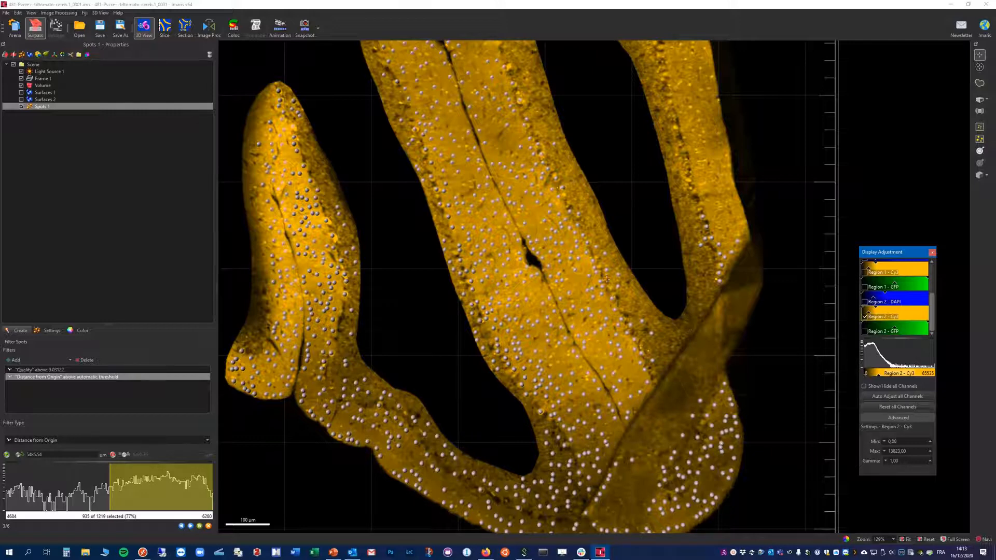
left_click(864, 317)
left_click(865, 302)
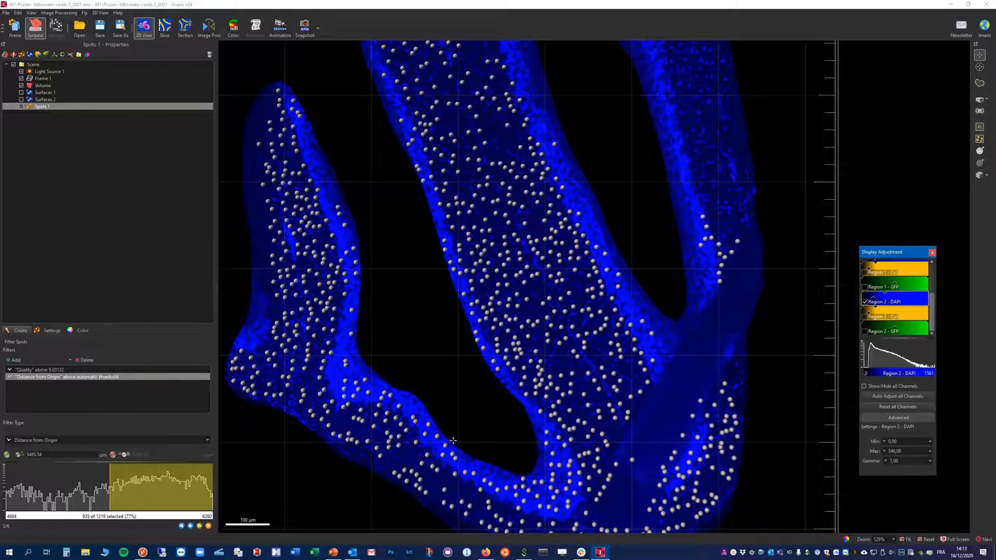
left_click(865, 302)
left_click(865, 332)
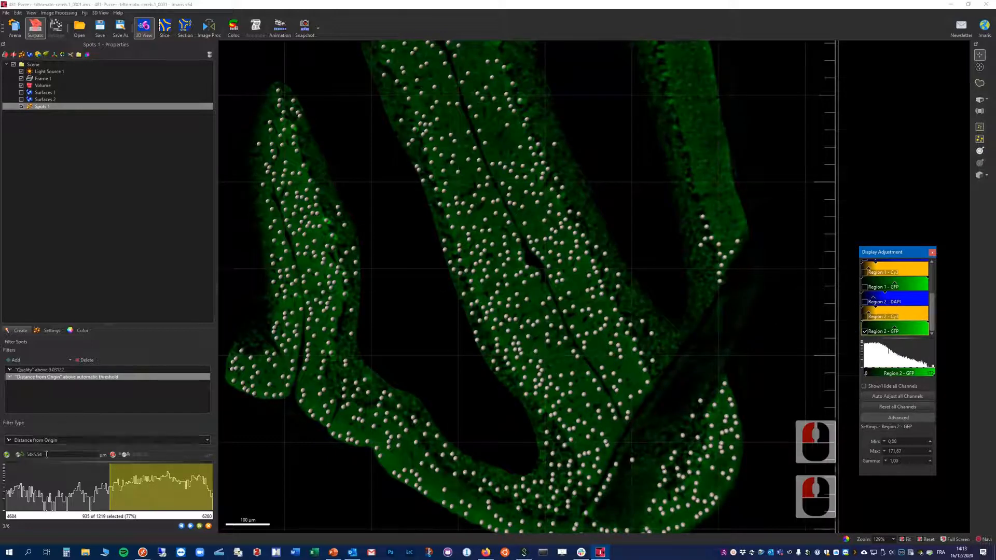
- Set the second filter's type to Intensity Mean Ch=7 Img=1, the mean intensity in Region 2 - DAPI
left_click(38, 441)
left_click(38, 440)
scroll(66, 482, "down", 3)
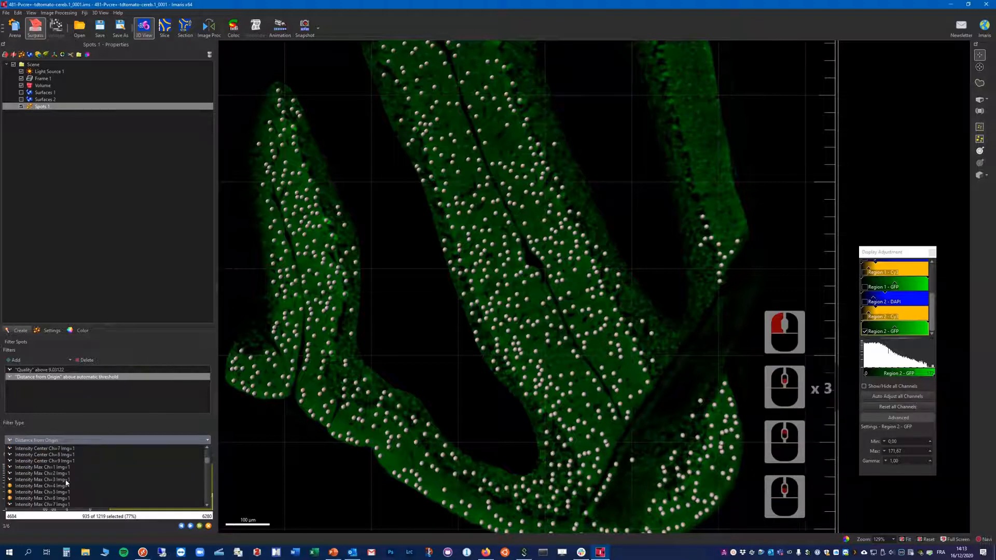
scroll(99, 483, "down", 3)
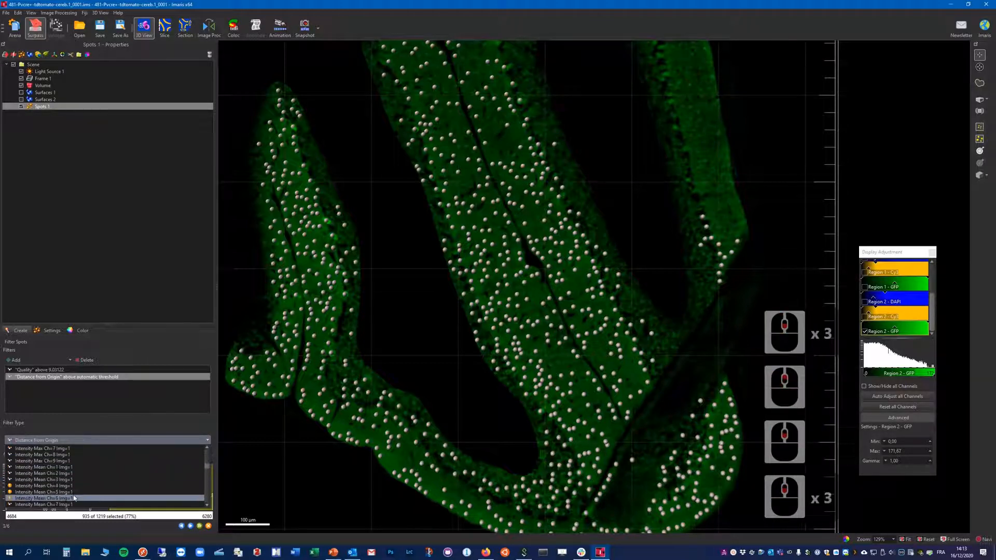
scroll(63, 480, "down", 1)
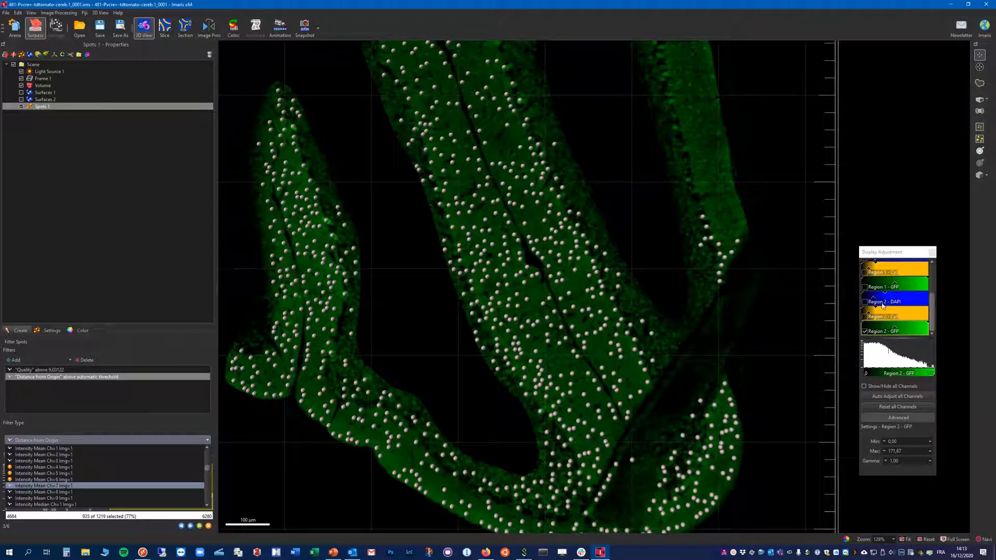
left_click(60, 486)
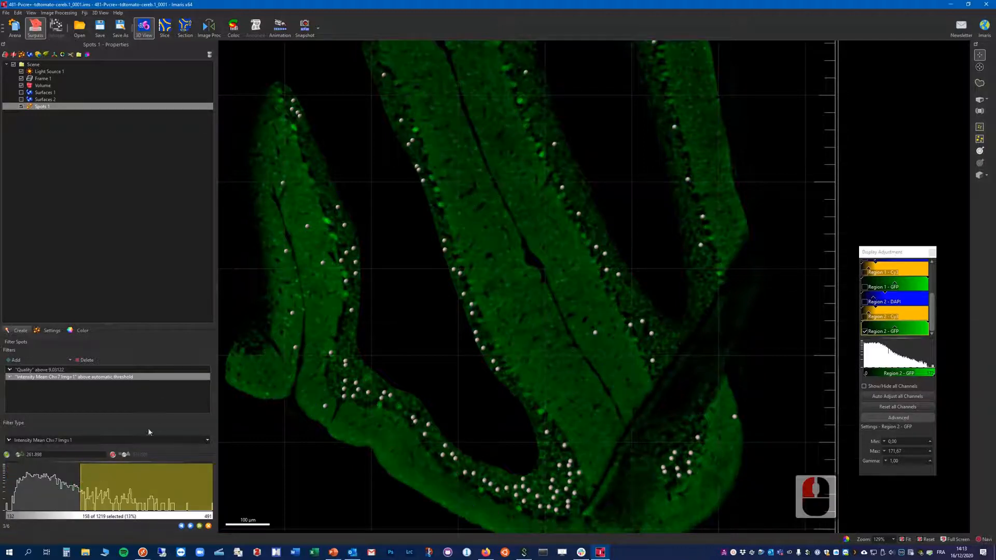
- Restrict the Channel 7 mean intensity filter to values between 132.574 and 225.164, and check the kept spots across the section
left_click_drag(80, 489, 6, 489)
mouse_move(136, 484)
right_mouse_down()
mouse_move(159, 484)
mouse_move(128, 484)
right_mouse_up()
left_click_drag(108, 486, 60, 489)
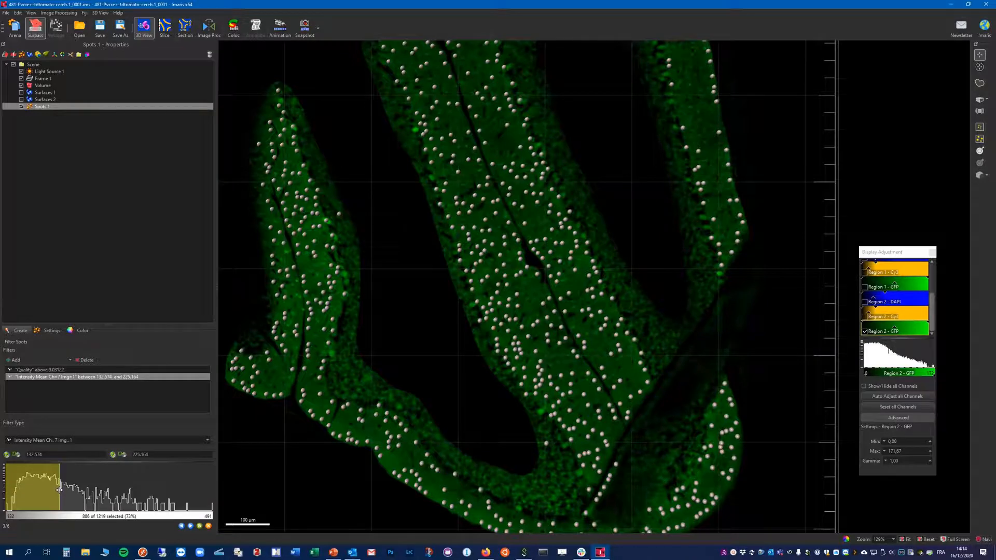
scroll(519, 348, "down", 5)
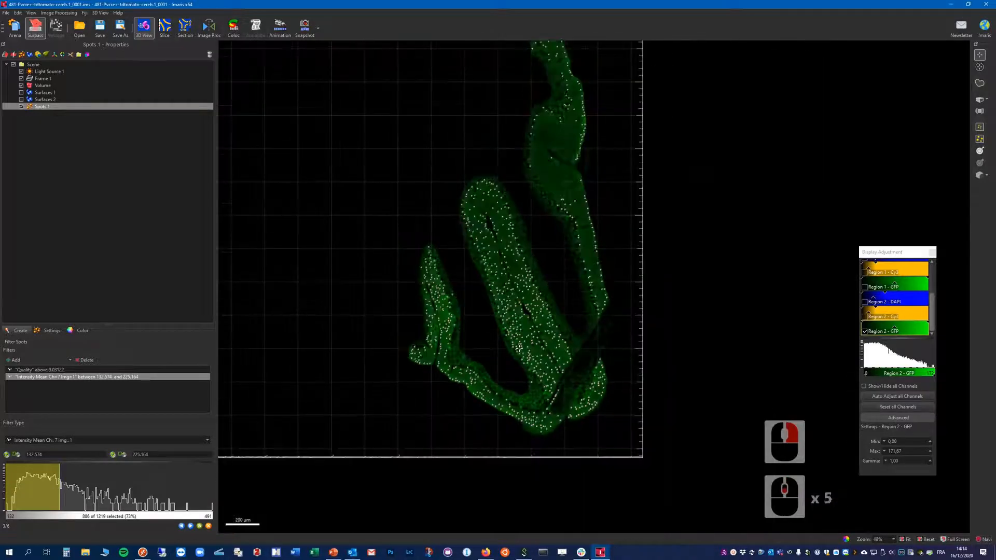
scroll(519, 348, "down", 2)
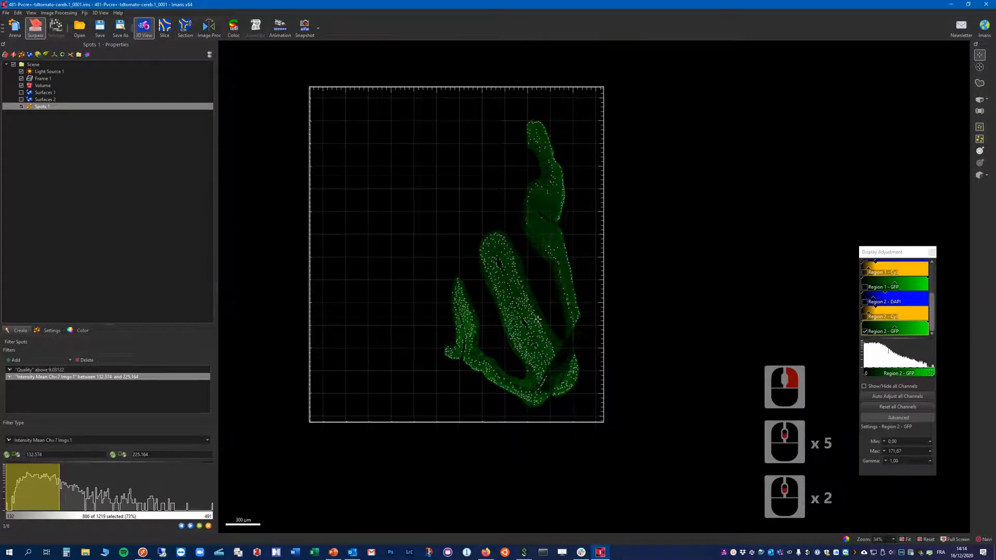
scroll(538, 318, "up", 1)
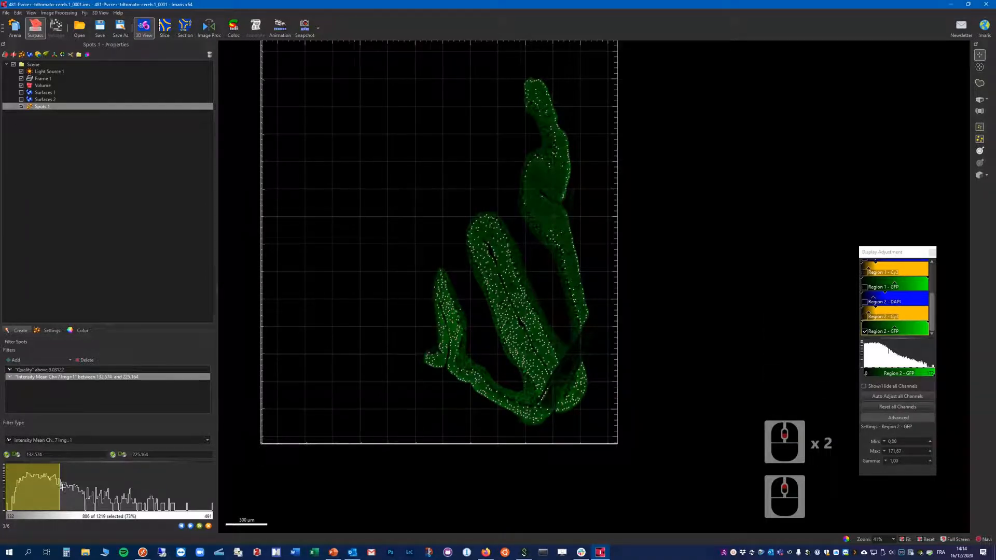
- Compare the selection with the lower and upper intensity thresholds switched off and on, leave both active, and inspect the filtered spots
left_click(6, 455)
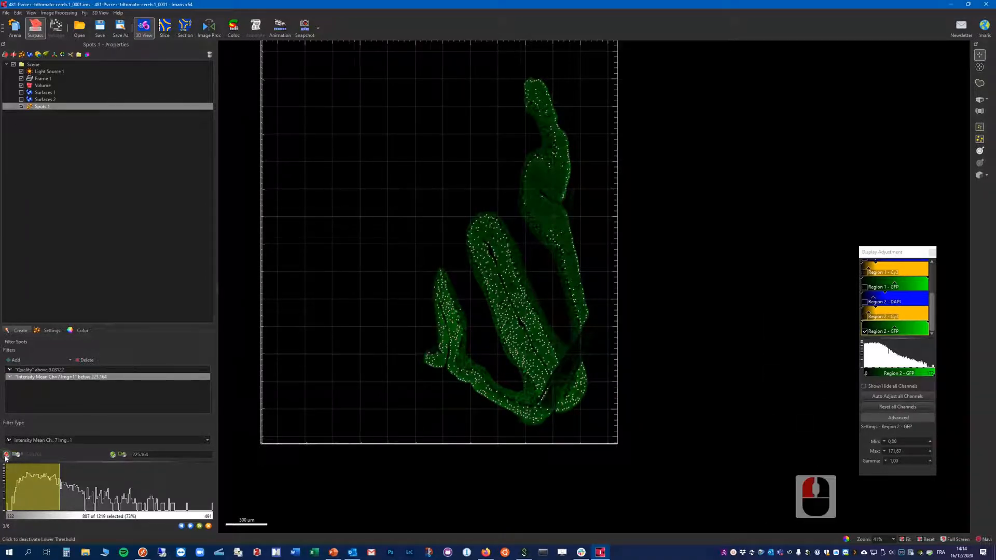
left_click(6, 456)
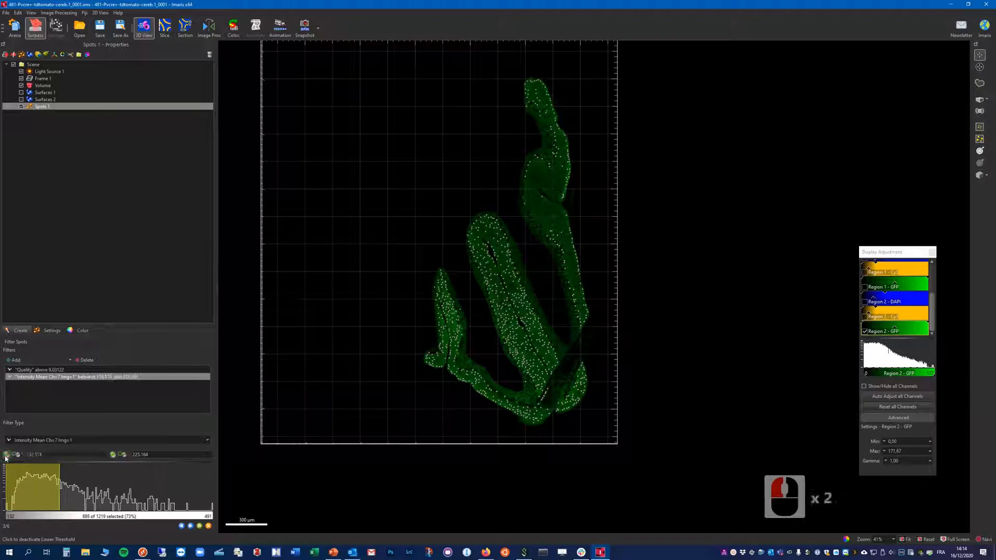
left_click(113, 455)
left_click(112, 455)
left_click(112, 455)
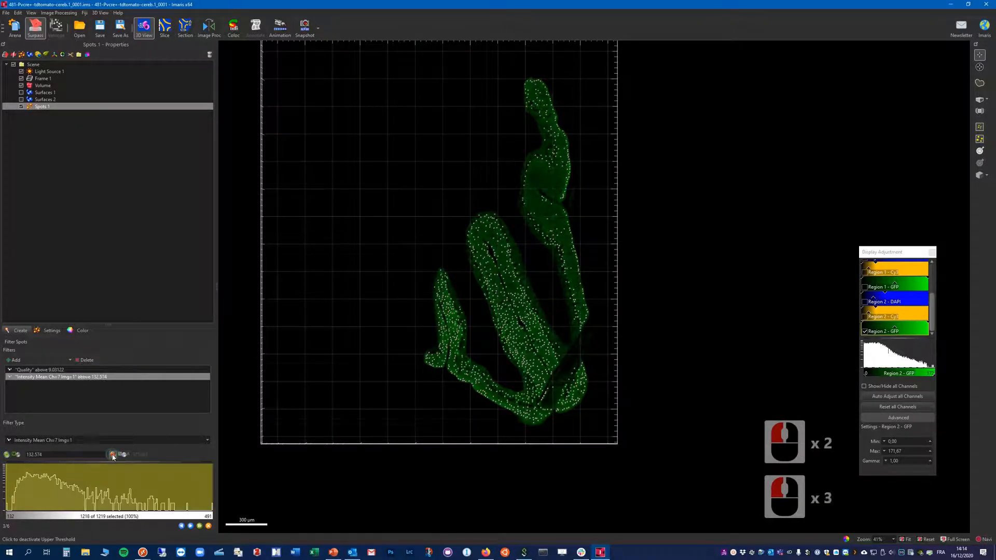
left_click(112, 455)
left_click(113, 455)
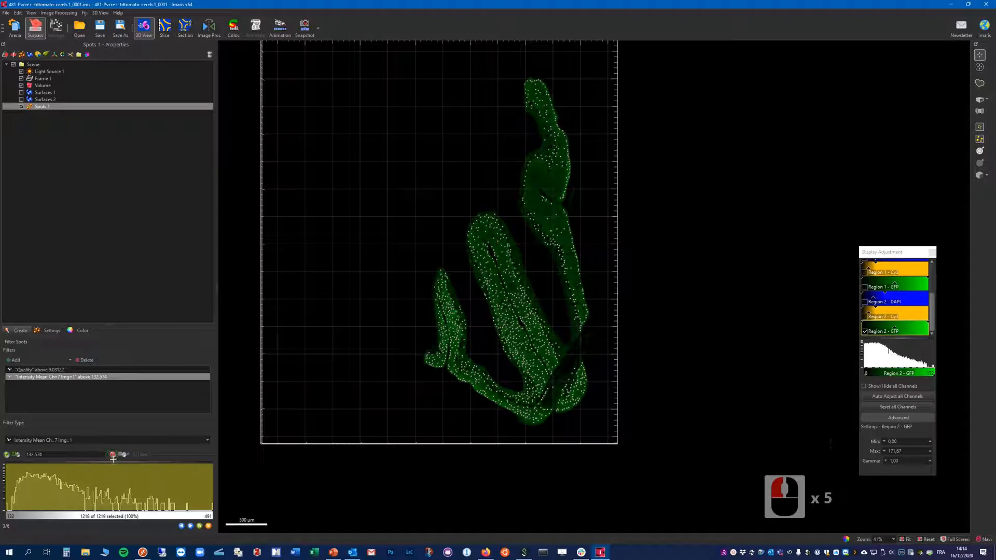
left_click(113, 455)
left_click(113, 455)
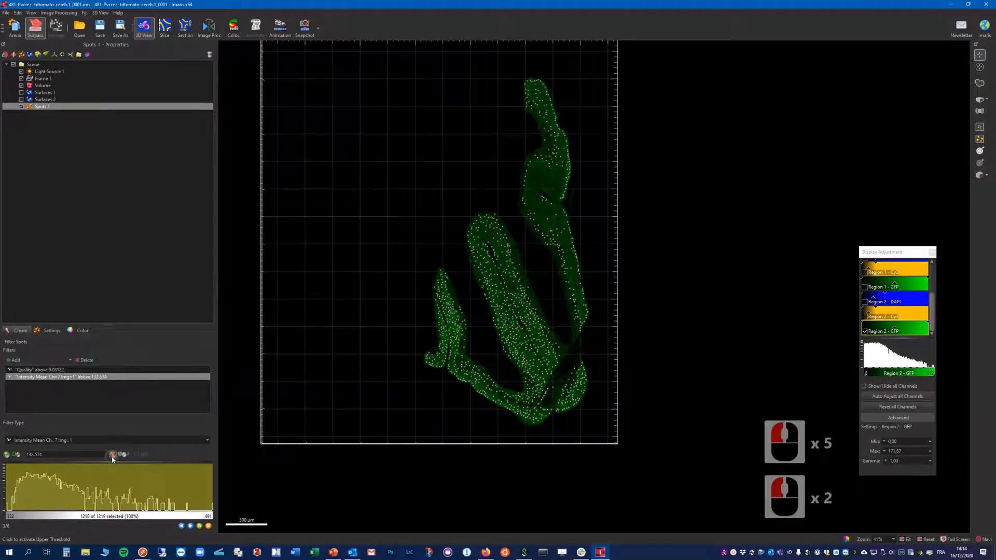
left_click(112, 455)
left_click(113, 455)
left_click(113, 455)
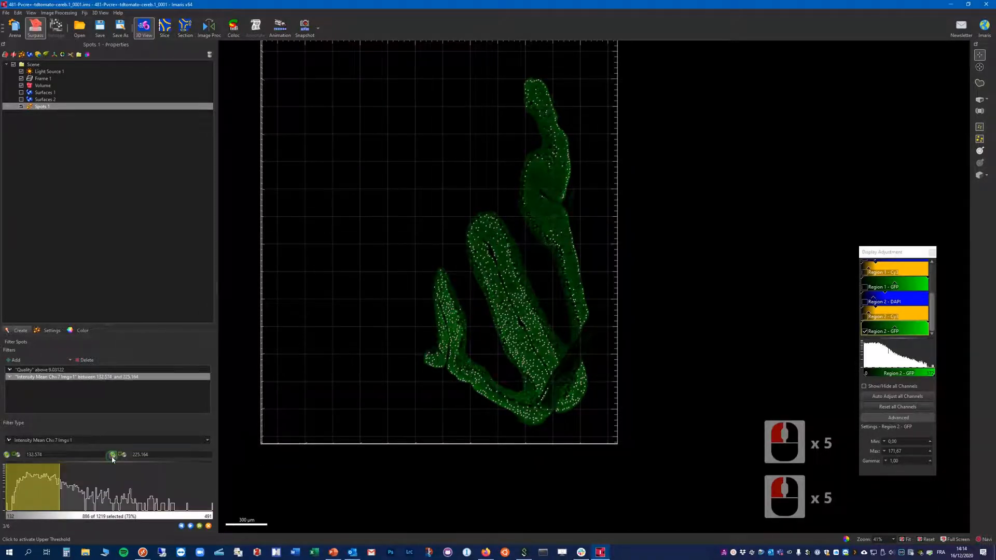
left_click(112, 455)
left_click(113, 455)
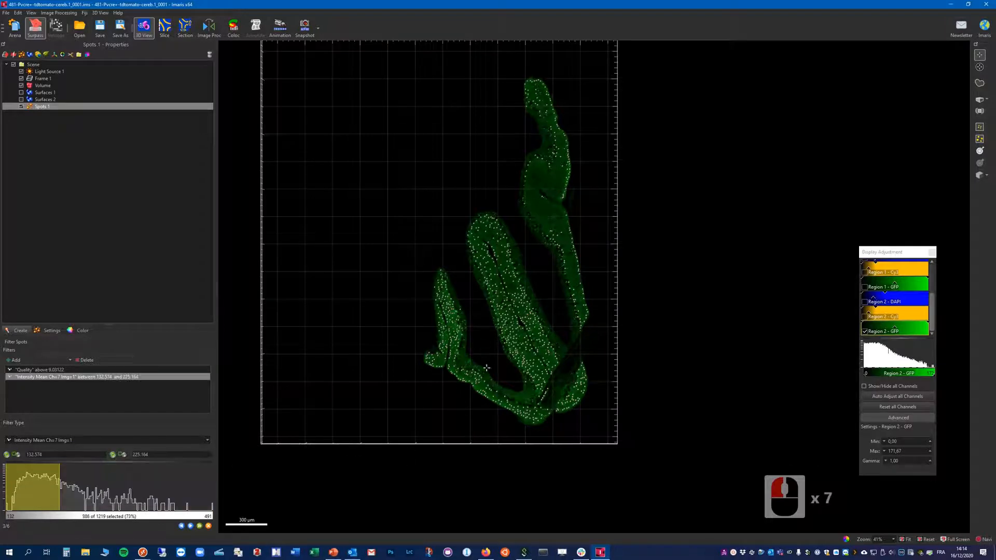
scroll(521, 379, "up", 4)
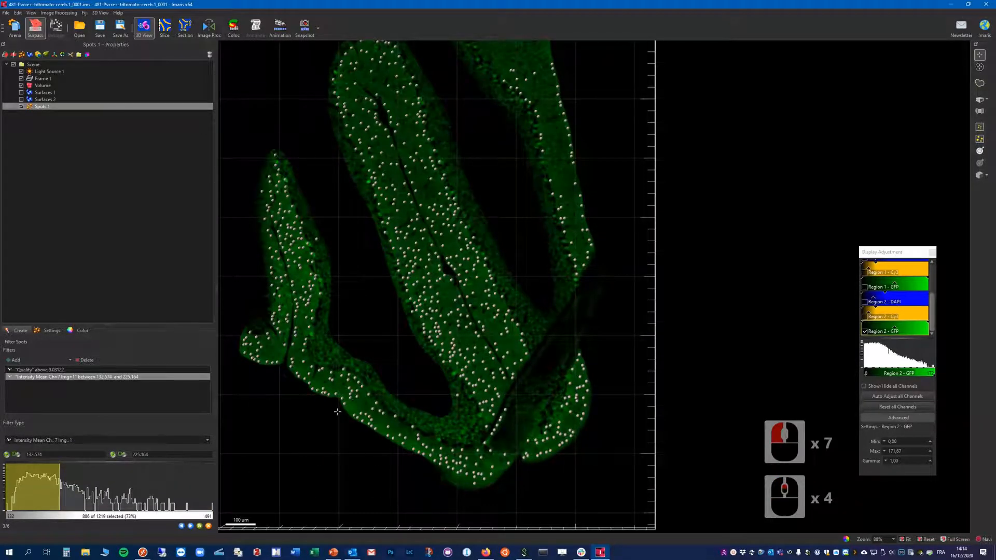
scroll(441, 314, "up", 4)
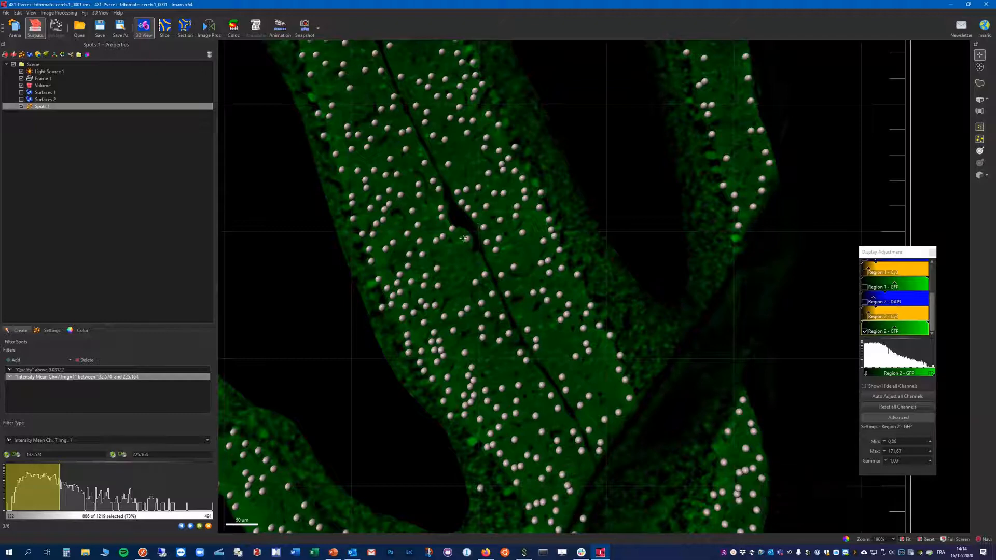
scroll(425, 169, "down", 4)
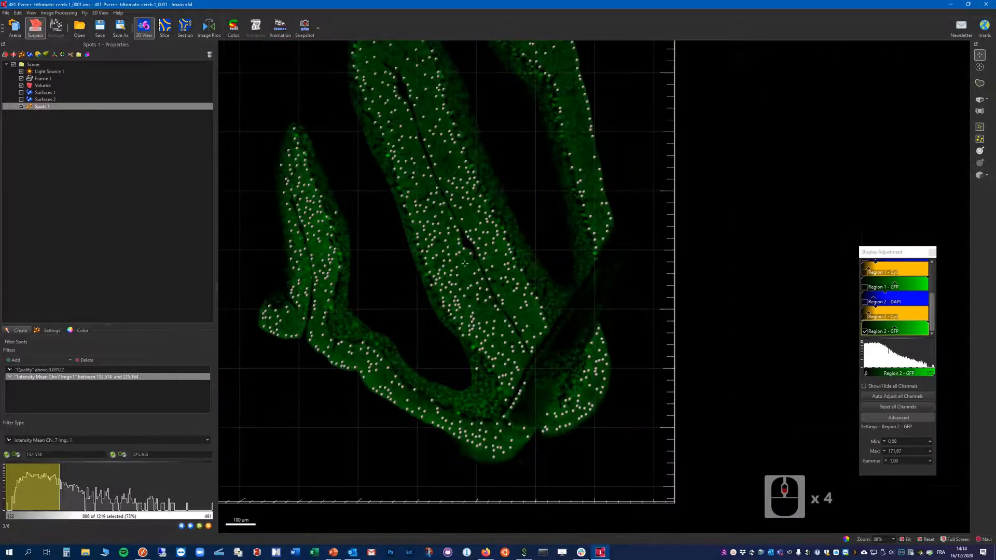
- Compare the spots with the Channel 7 mean intensity filter's upper threshold switched off and on, and raise that threshold to 304.913
scroll(465, 264, "down", 2)
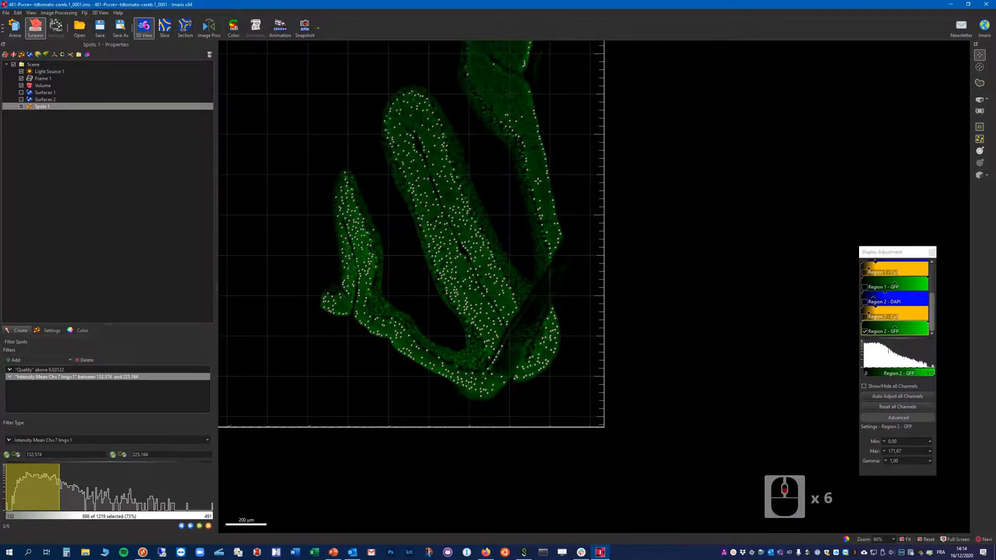
scroll(501, 153, "up", 6)
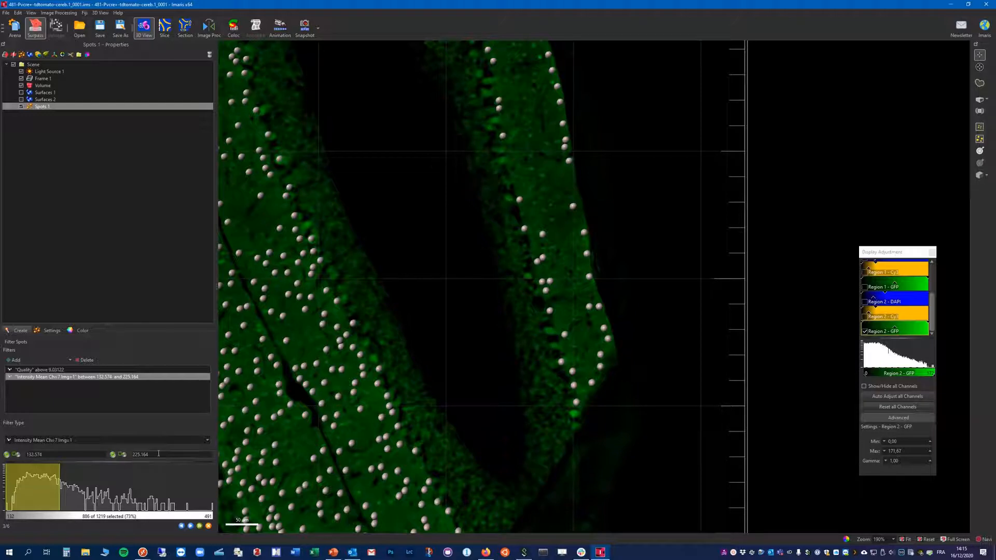
left_click(113, 455)
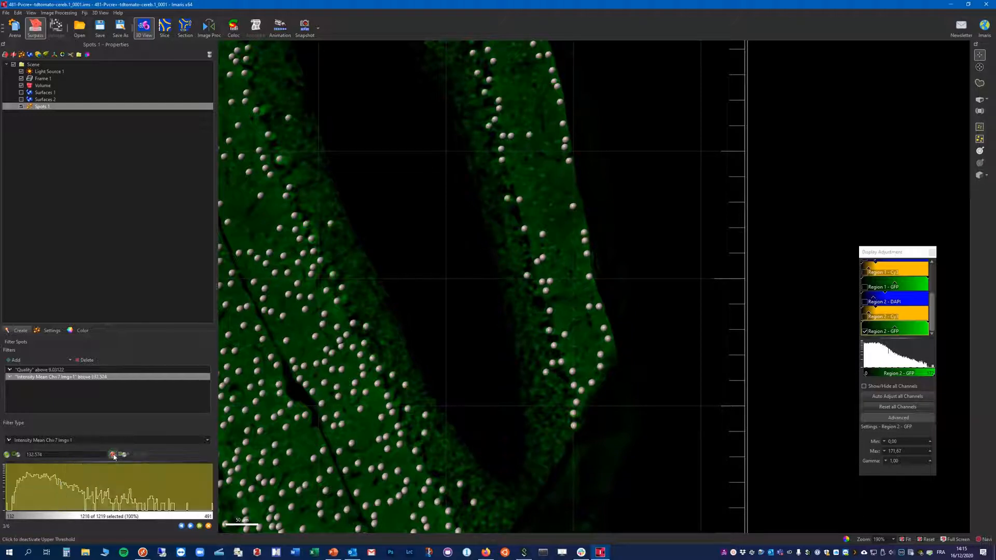
left_click(113, 455)
left_click(113, 455)
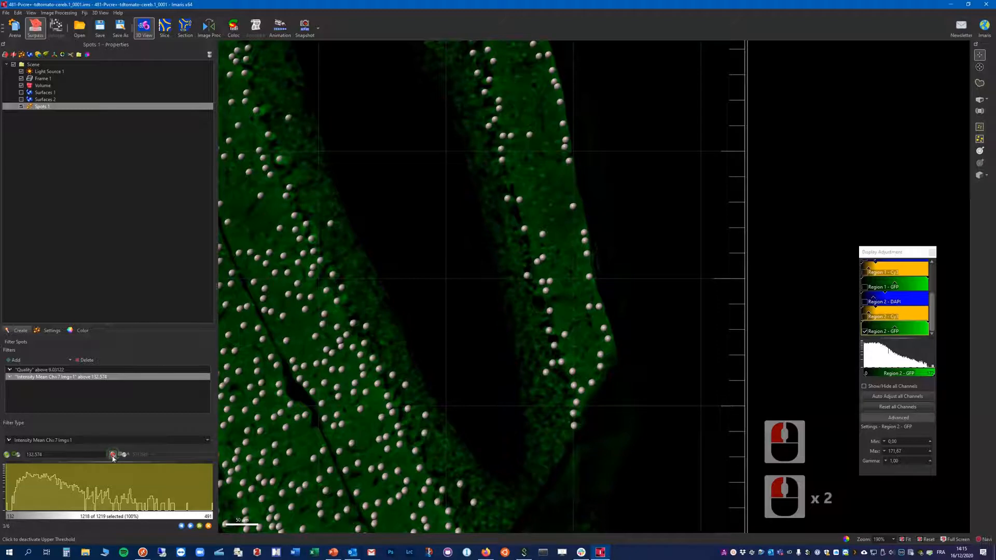
left_click(113, 455)
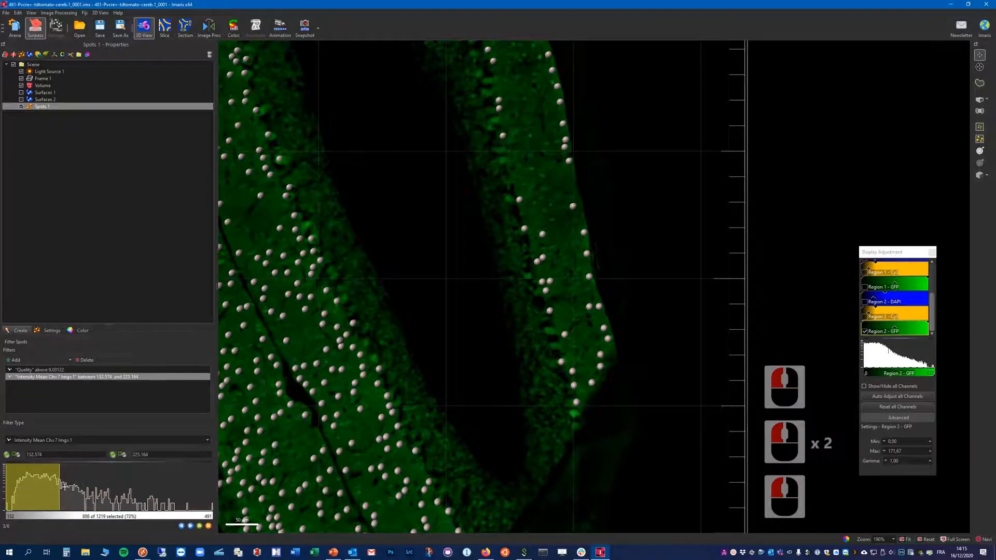
left_click_drag(62, 484, 106, 489)
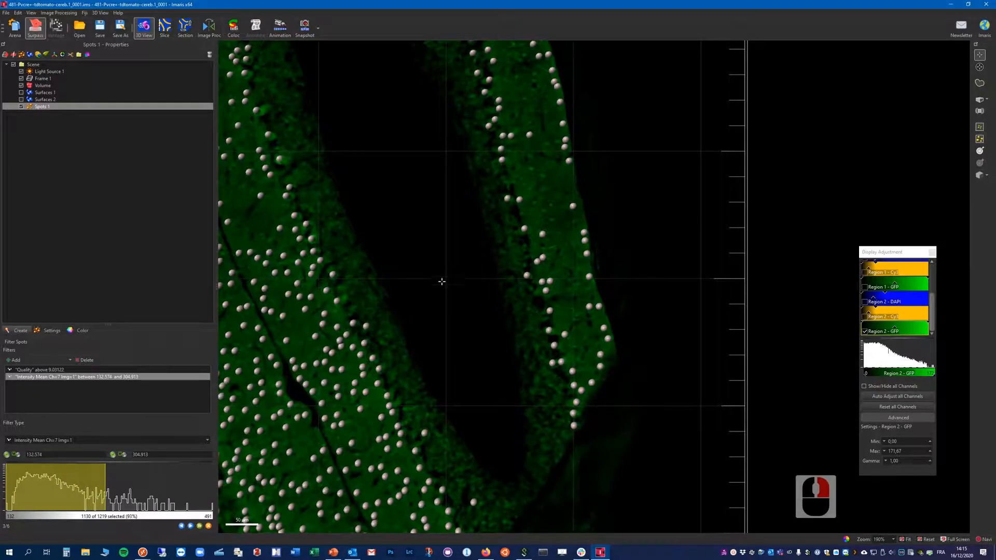
scroll(442, 282, "down", 5)
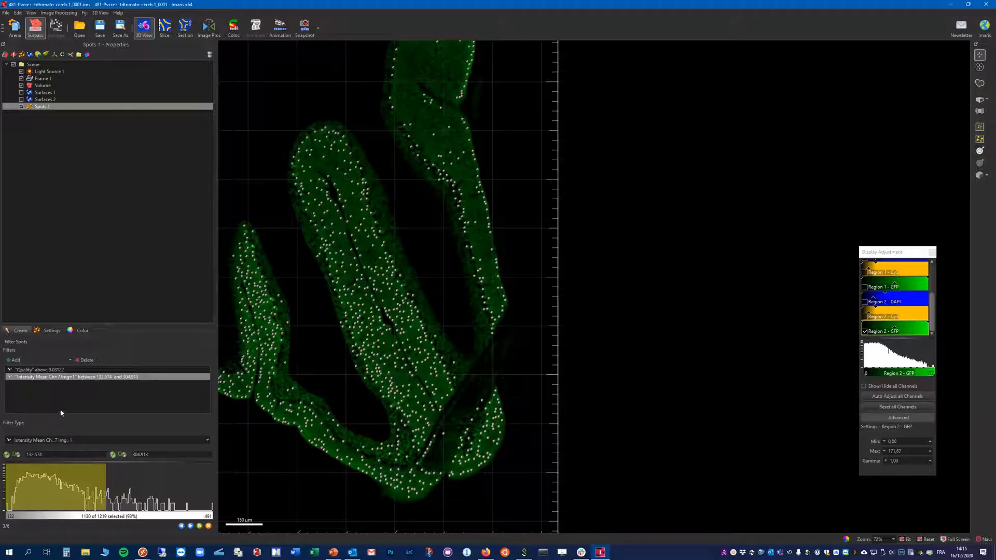
- Add a third spots filter and set its type to Intensity Mean Ch=8 Img=1
left_click(24, 359)
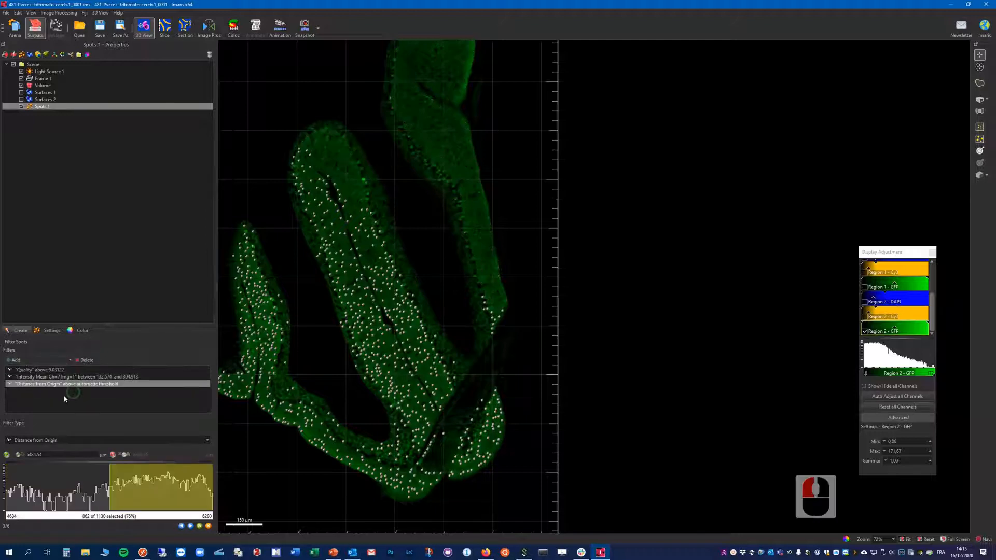
left_click(47, 440)
scroll(66, 482, "down", 2)
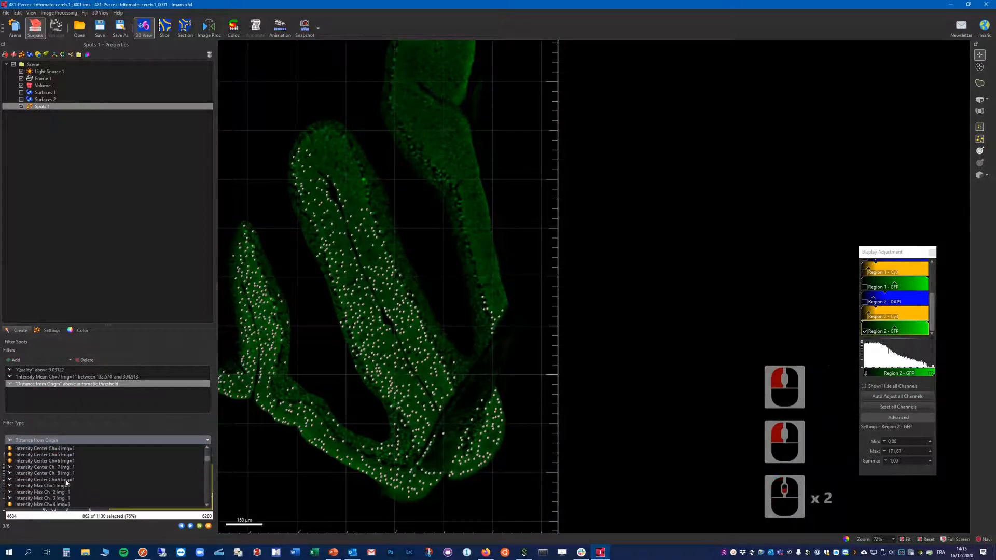
scroll(66, 483, "down", 4)
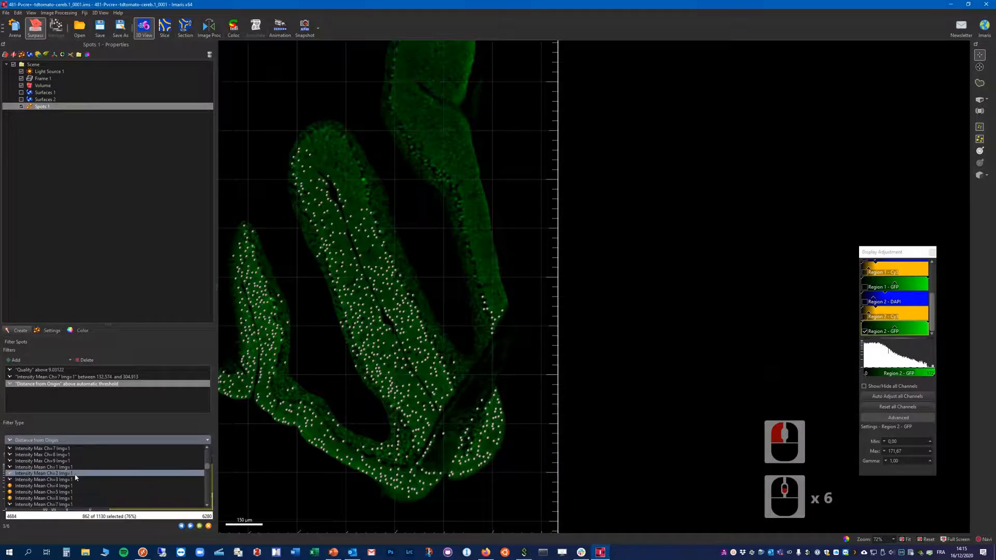
scroll(73, 478, "down", 2)
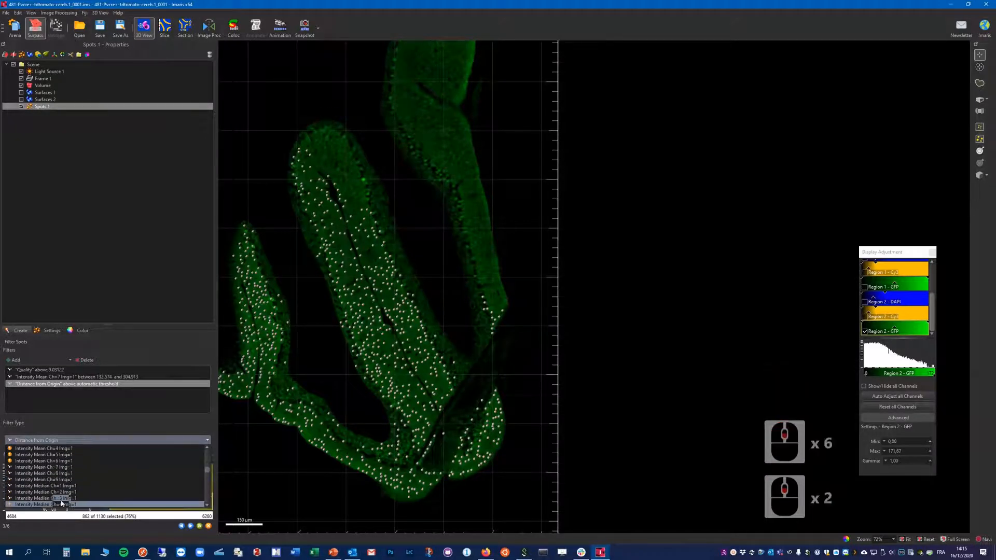
left_click(43, 473)
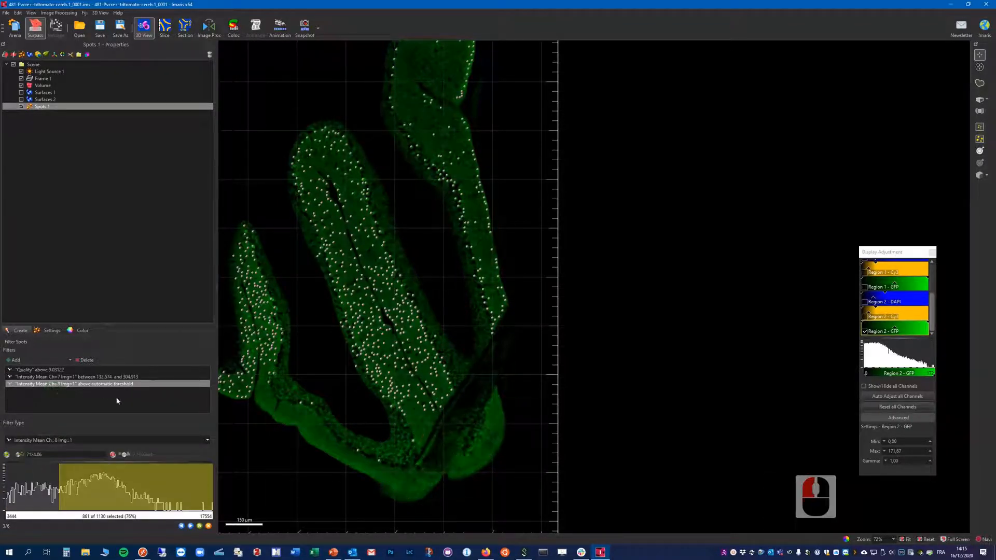
- Set the lower threshold of the Channel 8 mean intensity filter to 4425.46
left_click_drag(59, 486, 213, 486)
left_click(42, 403)
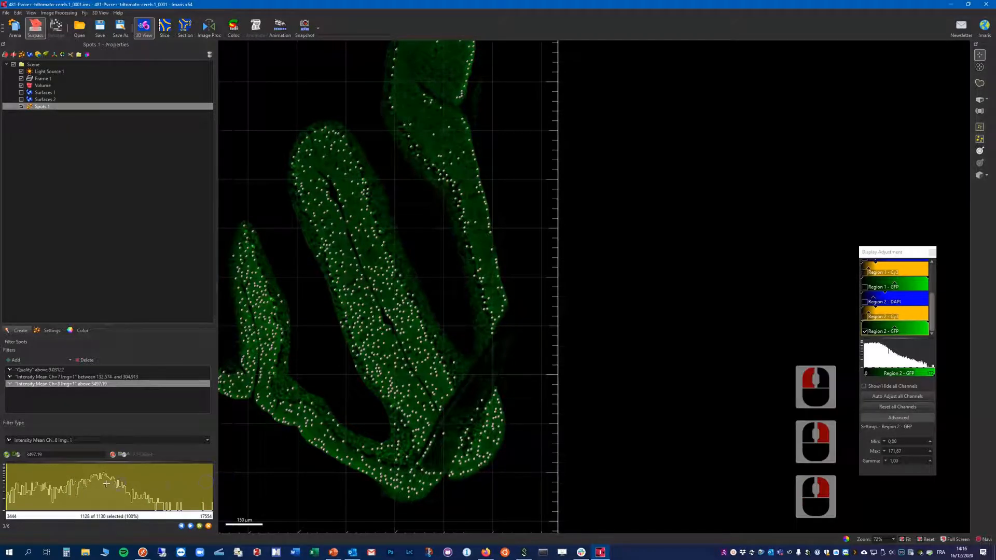
left_click_drag(43, 487, 20, 487)
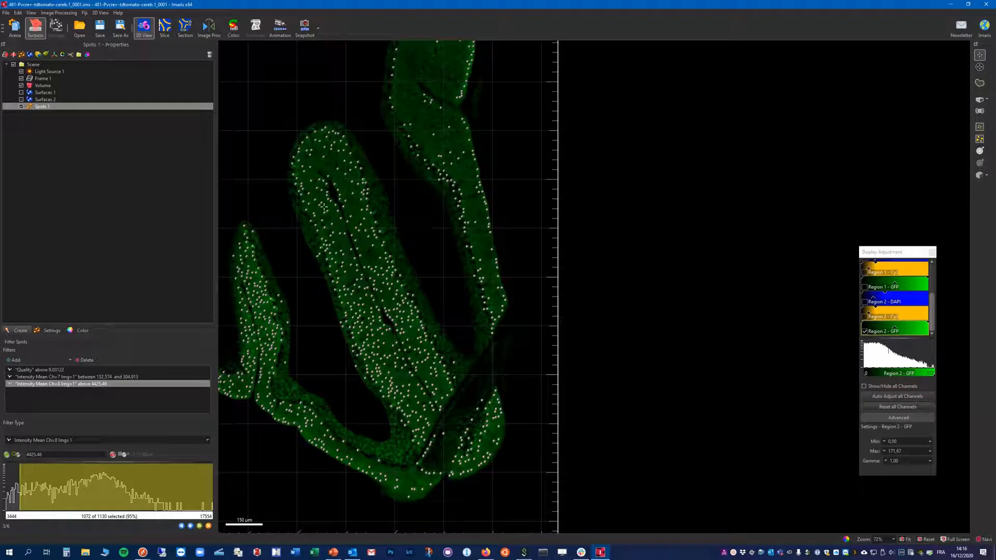
- Examine the filtered spots against the Region 2 - GFP signal across the section and close up in its upper lobe
scroll(467, 236, "up", 4)
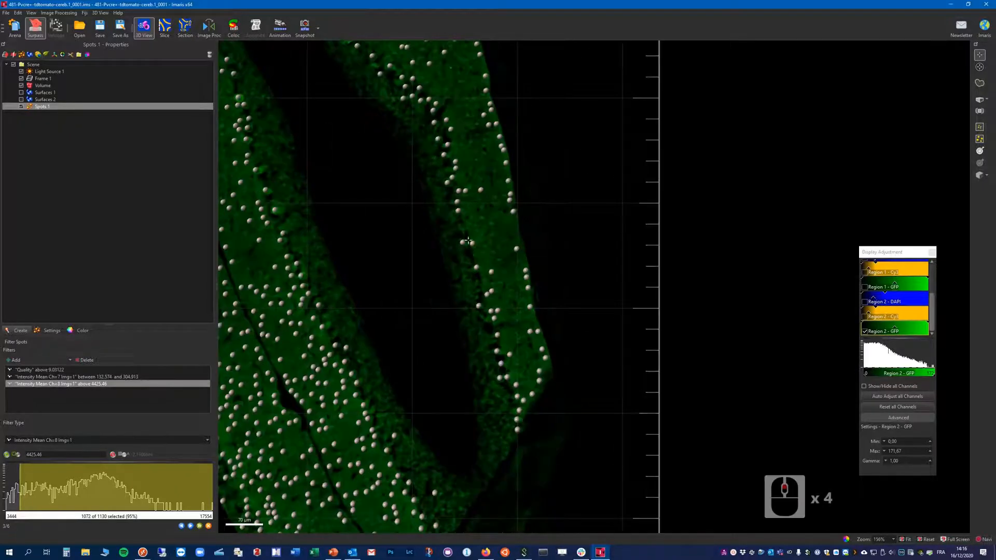
scroll(467, 275, "down", 4)
scroll(467, 276, "up", 4)
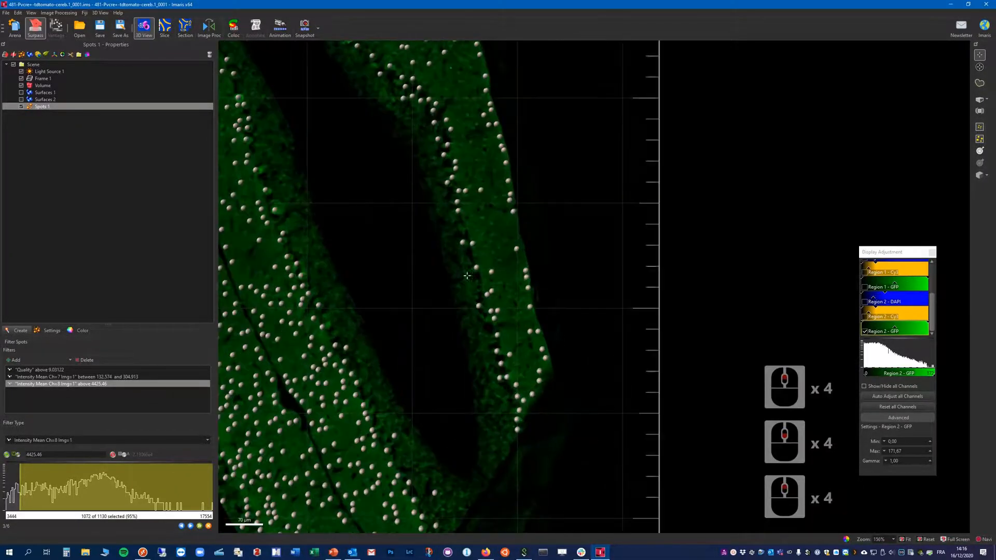
scroll(416, 260, "down", 7)
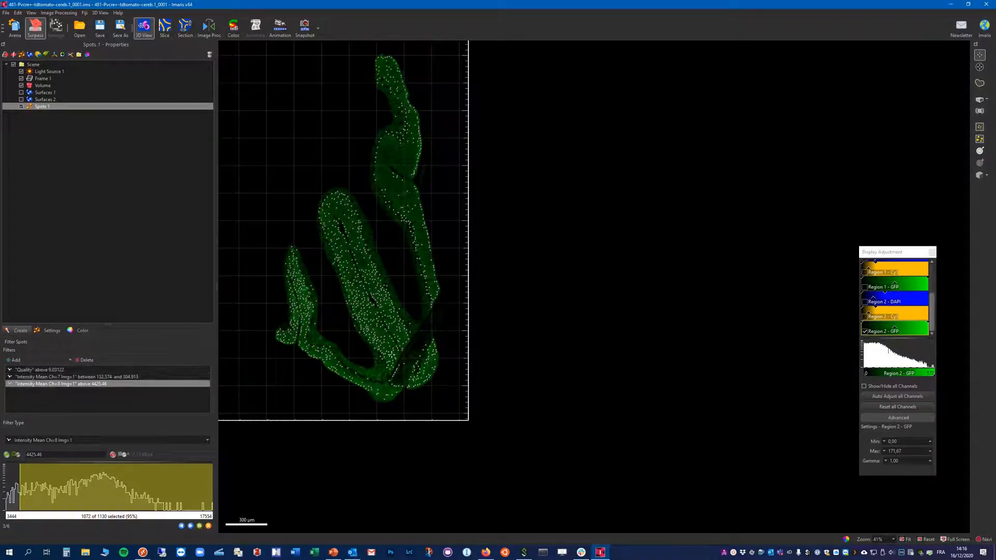
scroll(388, 365, "up", 4)
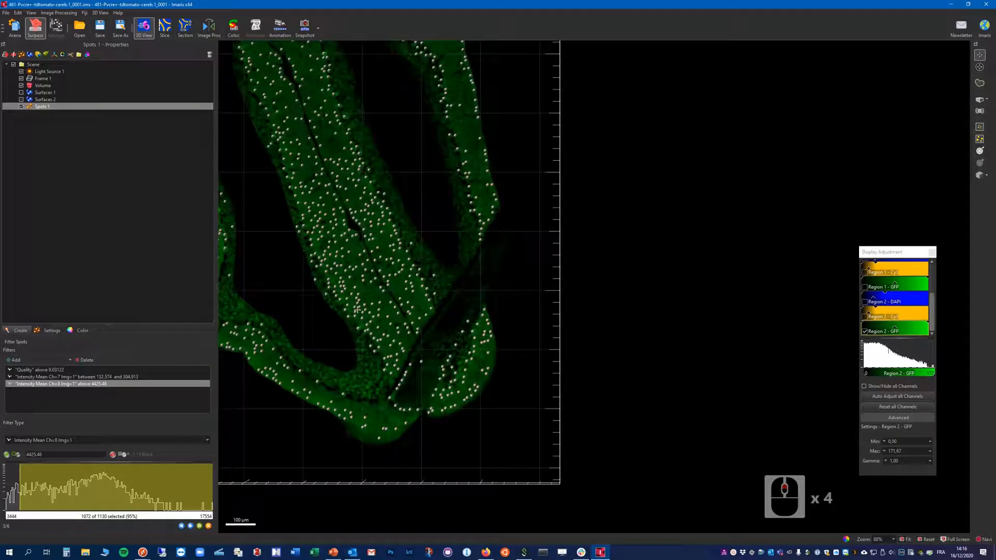
scroll(343, 317, "down", 2)
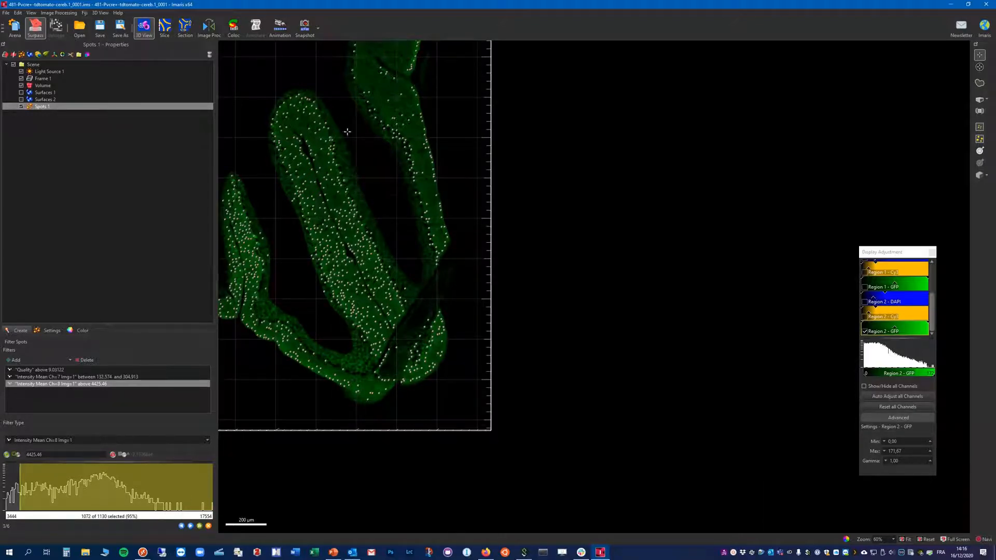
right_click_drag(356, 132, 430, 314)
scroll(464, 236, "up", 4)
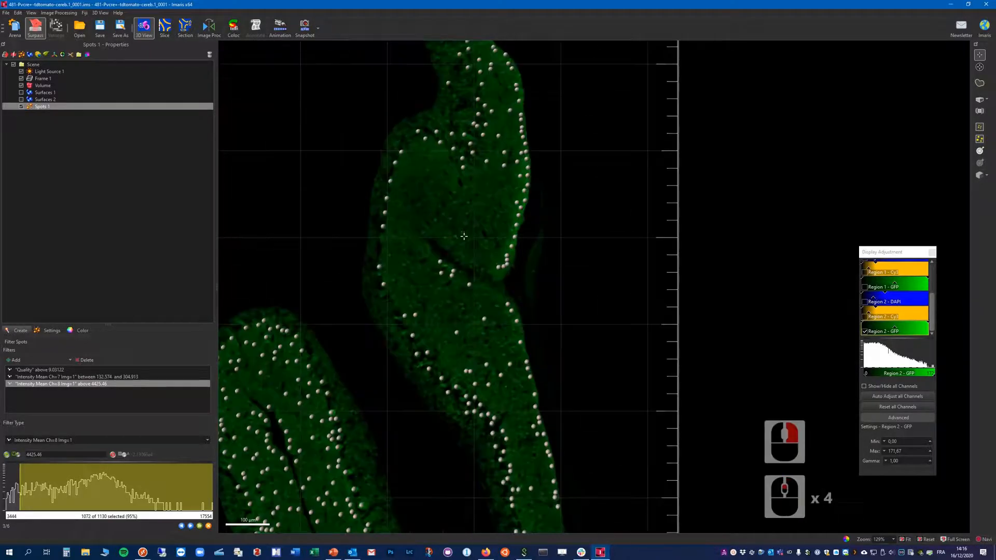
scroll(464, 236, "up", 3)
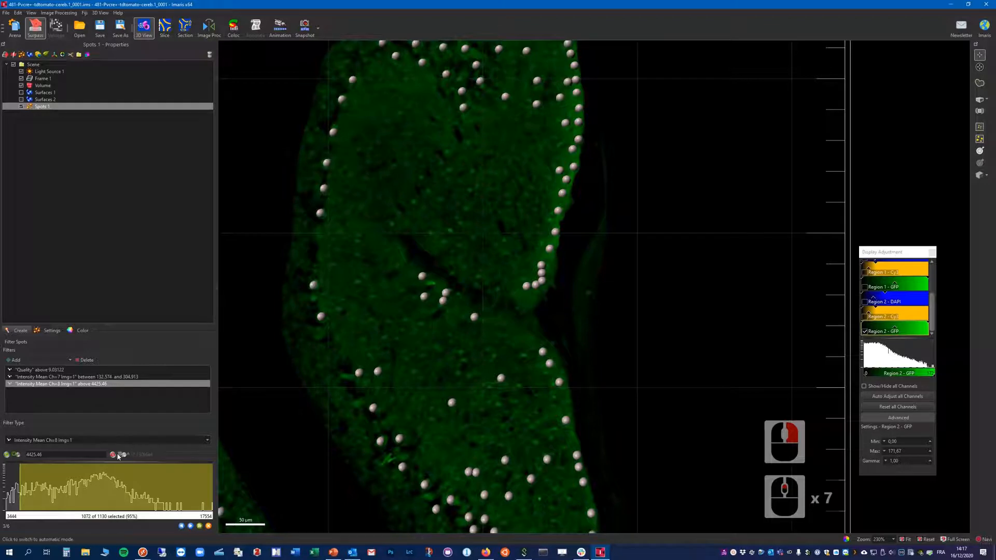
- Compare the spots with the Channel 8 filter's lower and upper thresholds switched on and off, leaving only the lower one active
left_click(6, 456)
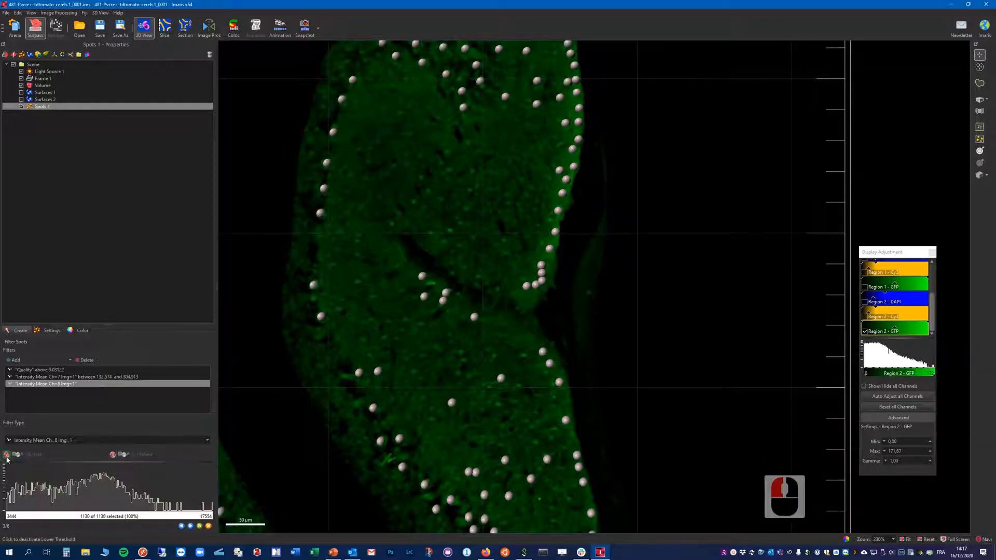
left_click(6, 456)
left_click(113, 455)
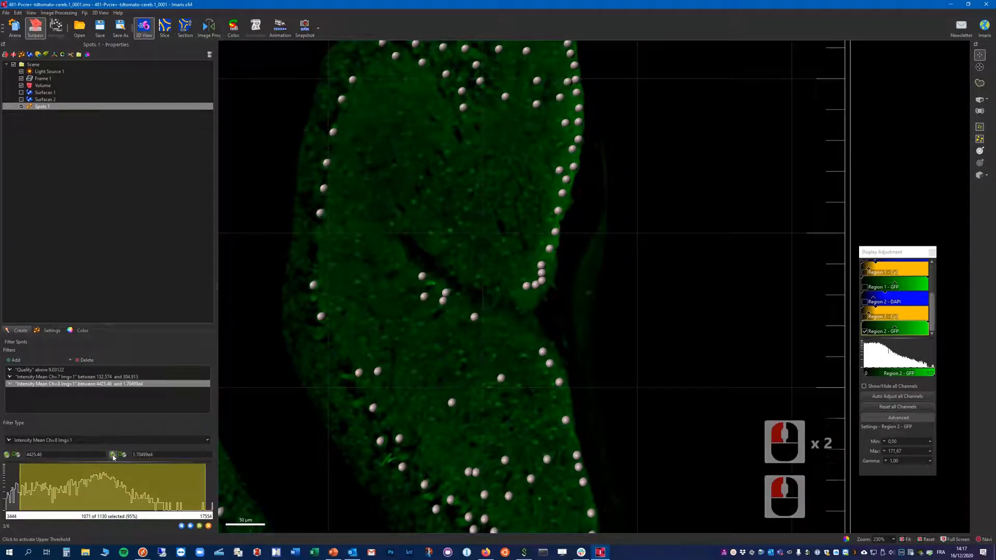
left_click(113, 455)
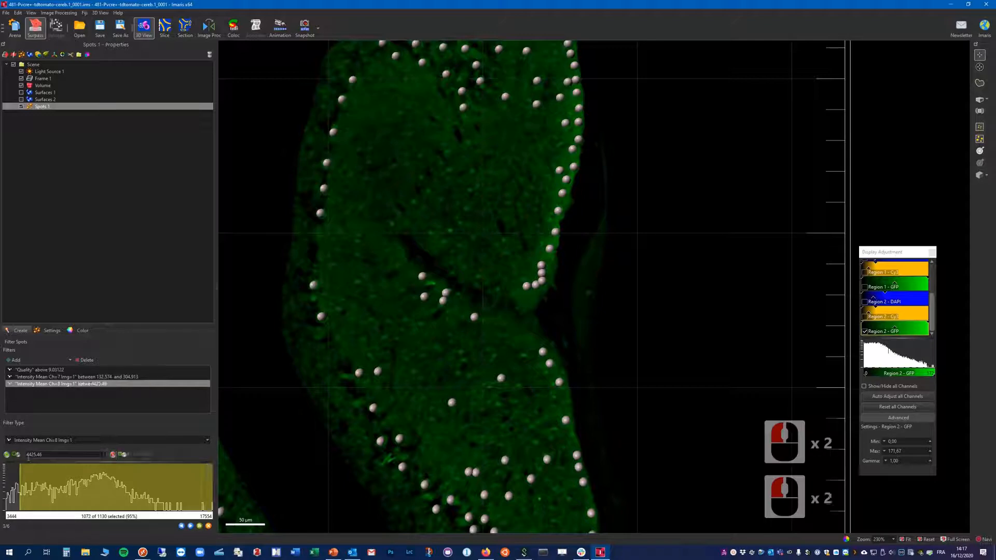
left_click(7, 455)
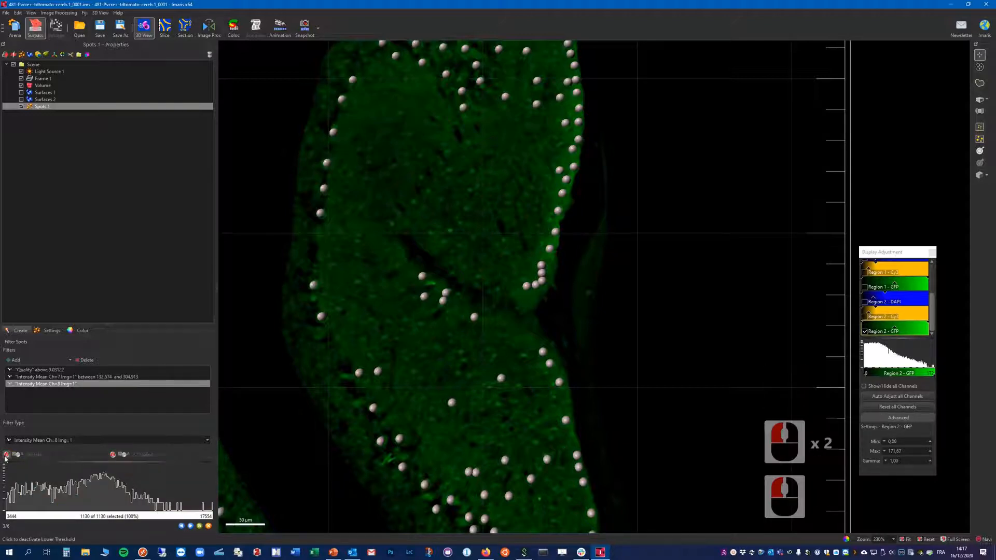
left_click(6, 455)
left_click(6, 456)
left_click(6, 455)
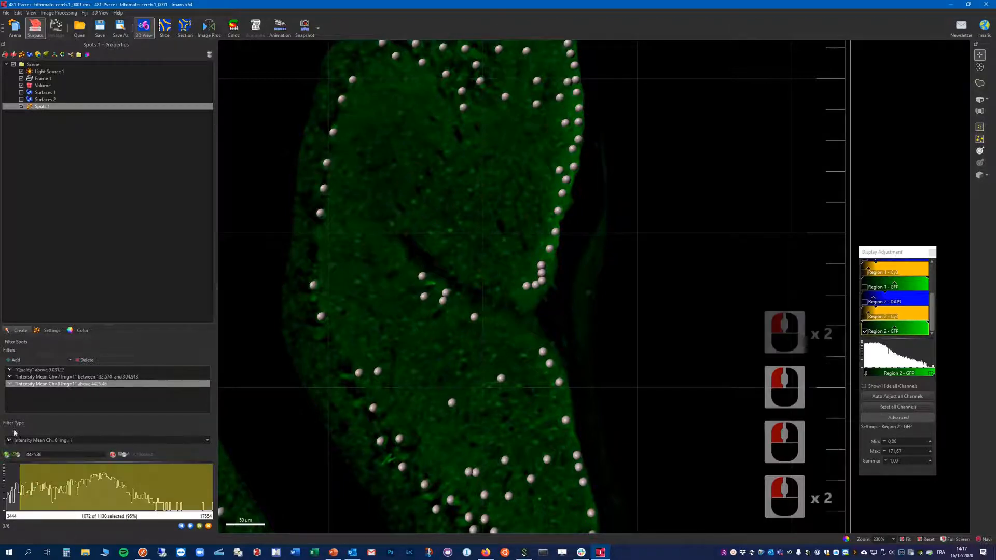
- Select the Channel 7 mean intensity filter and compare the spots with its upper threshold off and on, leaving it active
left_click(41, 377)
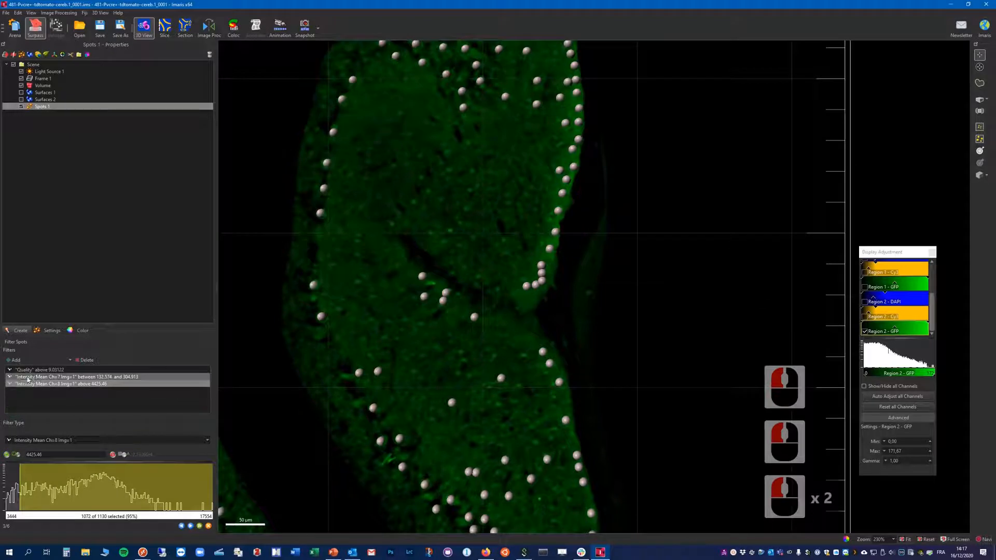
left_click(113, 455)
left_click(112, 455)
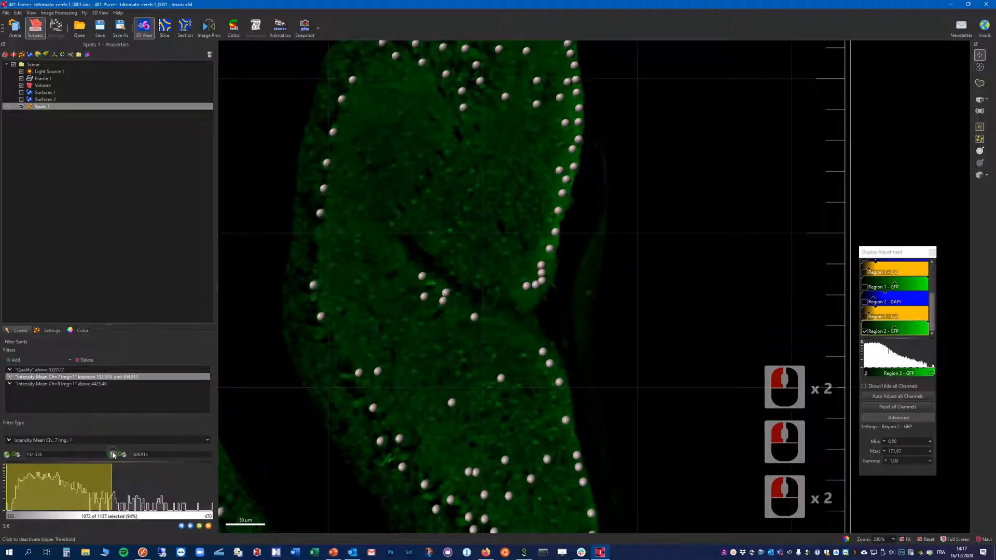
left_click(112, 455)
left_click(112, 455)
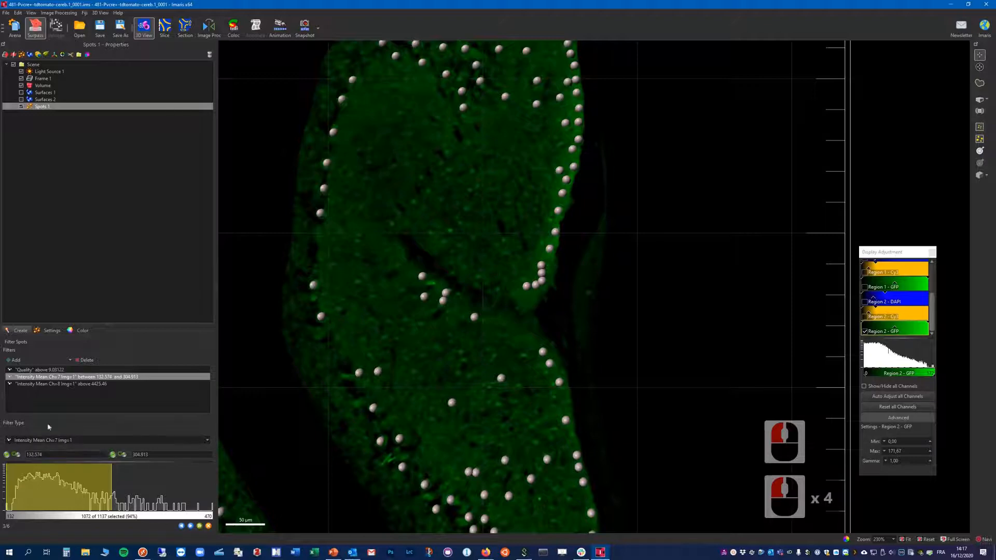
- Return to the Channel 8 mean intensity filter, check the spots without its lower threshold, and set that threshold to 4133.71
left_click(27, 384)
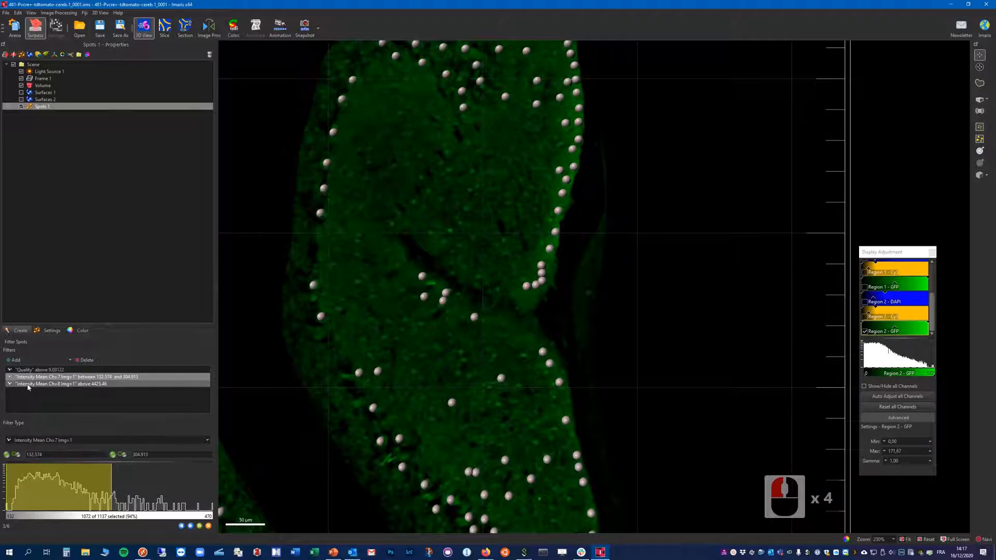
left_click(7, 455)
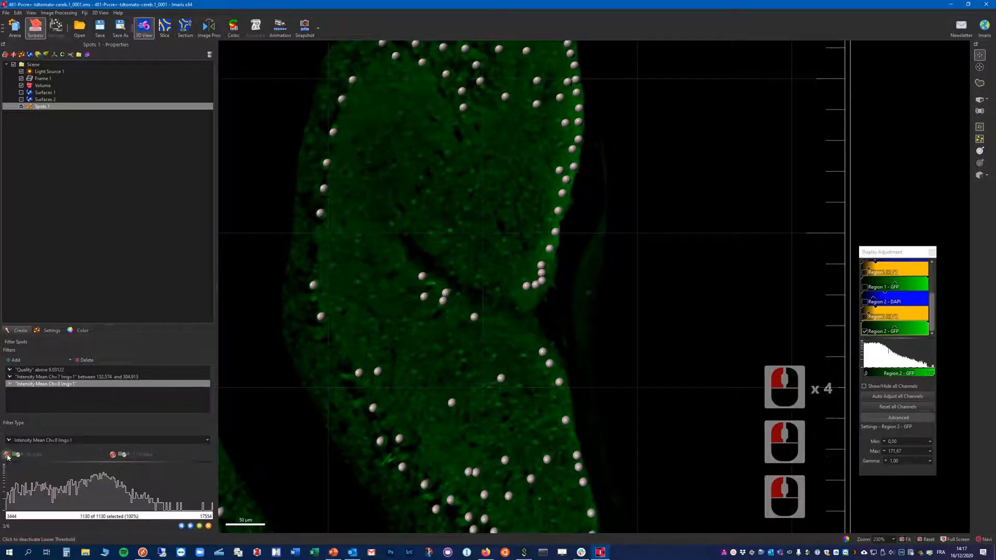
left_click(7, 455)
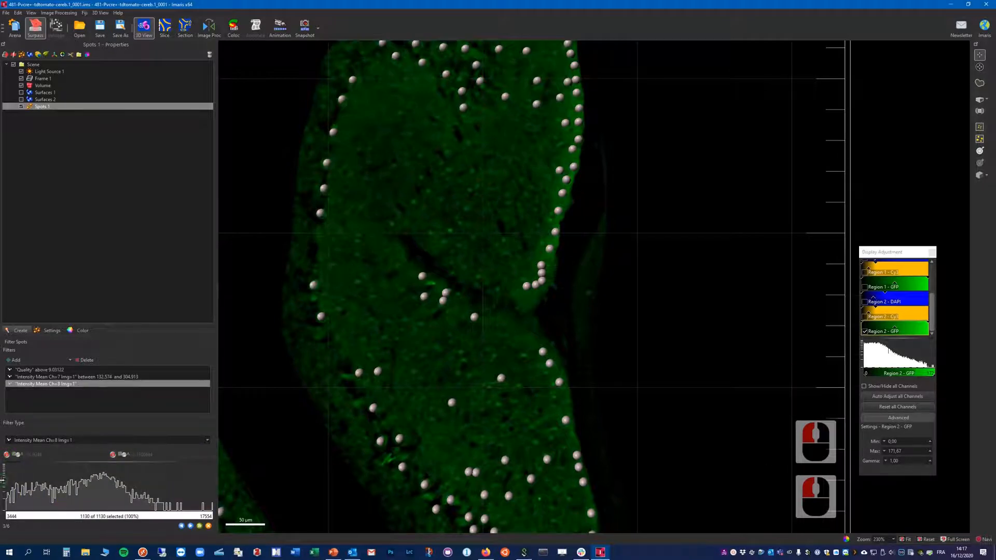
left_click_drag(2, 480, 15, 480)
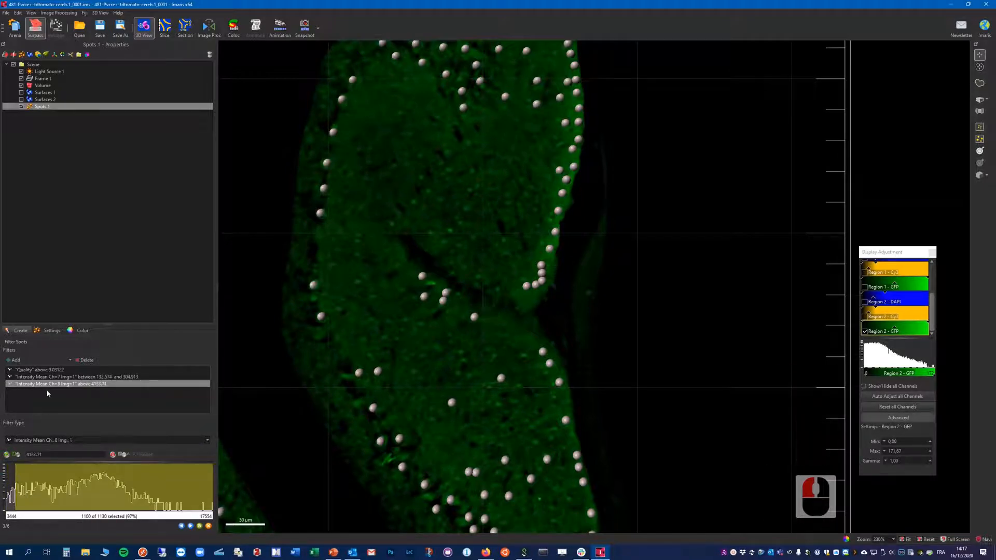
- Lower the Quality filter's threshold to 6.24591 to keep more spots
double_click(52, 370)
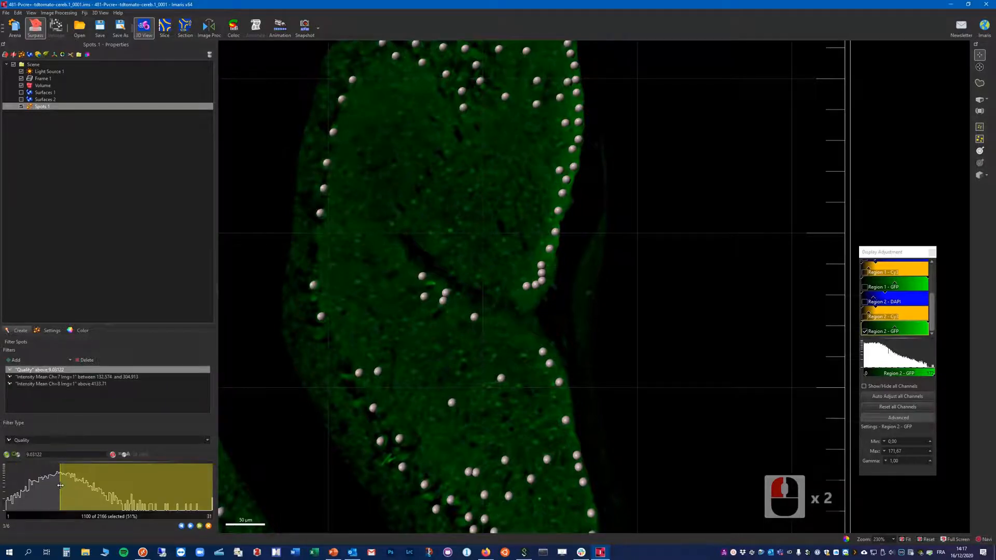
left_click_drag(61, 485, 41, 484)
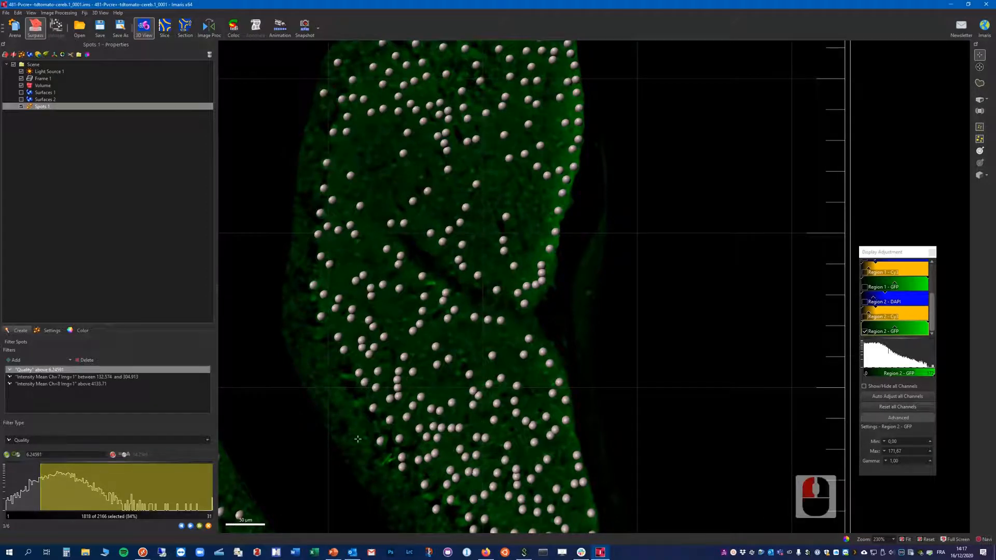
- Select the Channel 7 mean intensity filter, disable its lower threshold, and set its upper threshold to 266.794
scroll(433, 430, "down", 4)
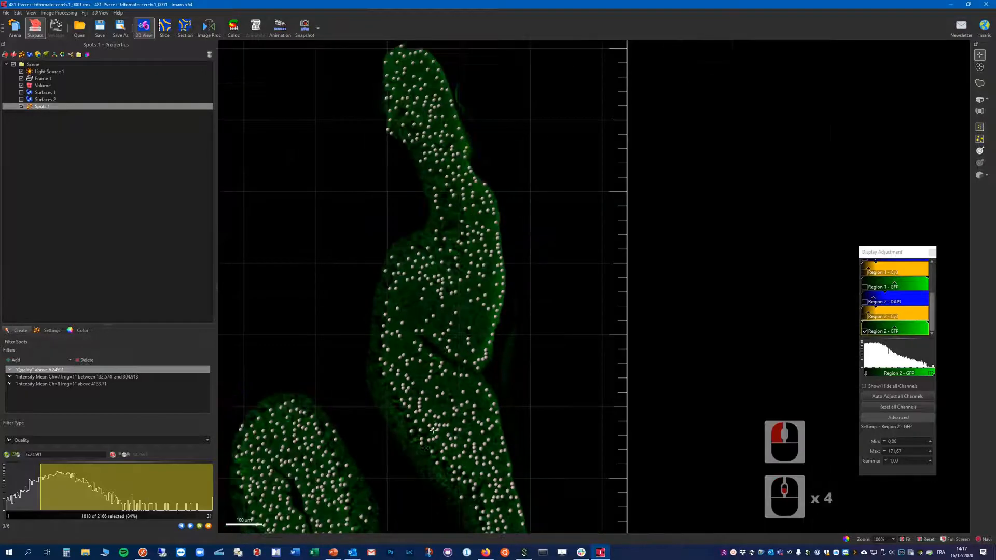
right_click_drag(406, 465, 350, 244)
left_click(36, 377)
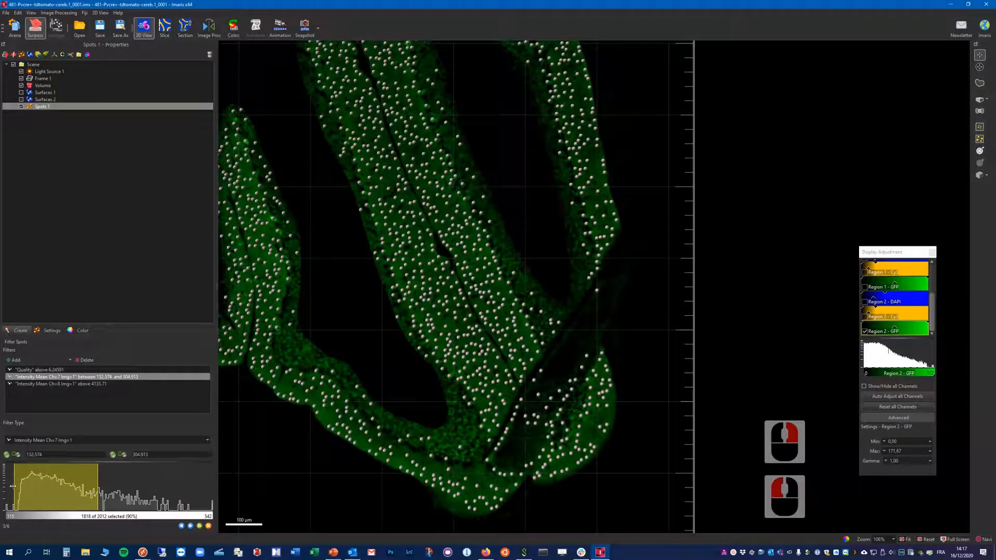
left_click_drag(24, 488, 8, 487)
left_click_drag(98, 486, 79, 486)
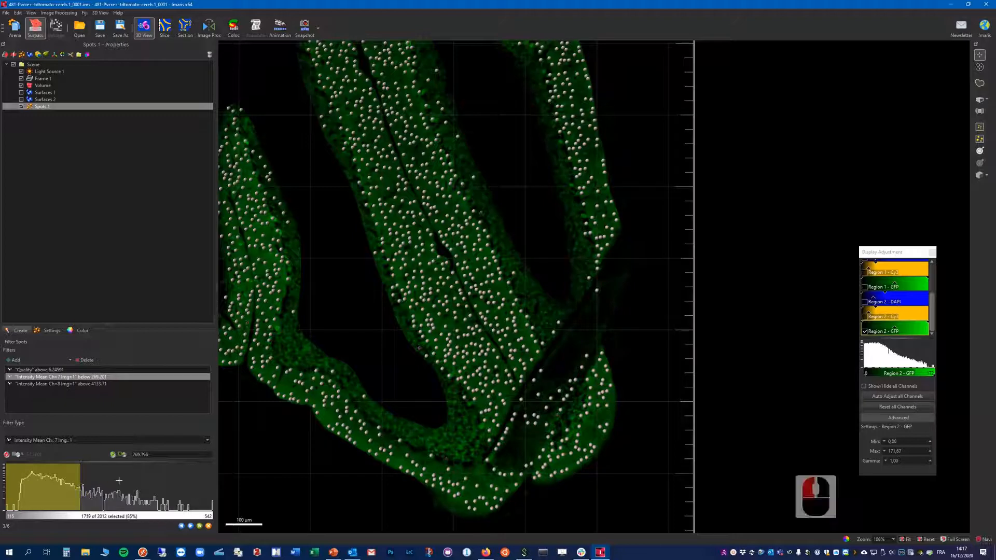
- Select the Channel 8 mean intensity filter and lower its lower threshold slightly to 4112.10
scroll(386, 352, "down", 4)
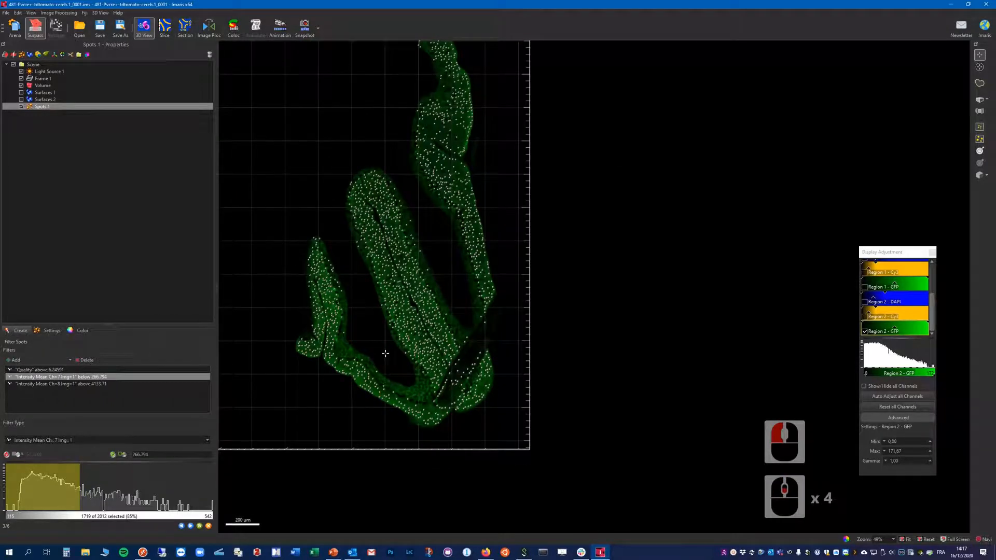
left_click(68, 384)
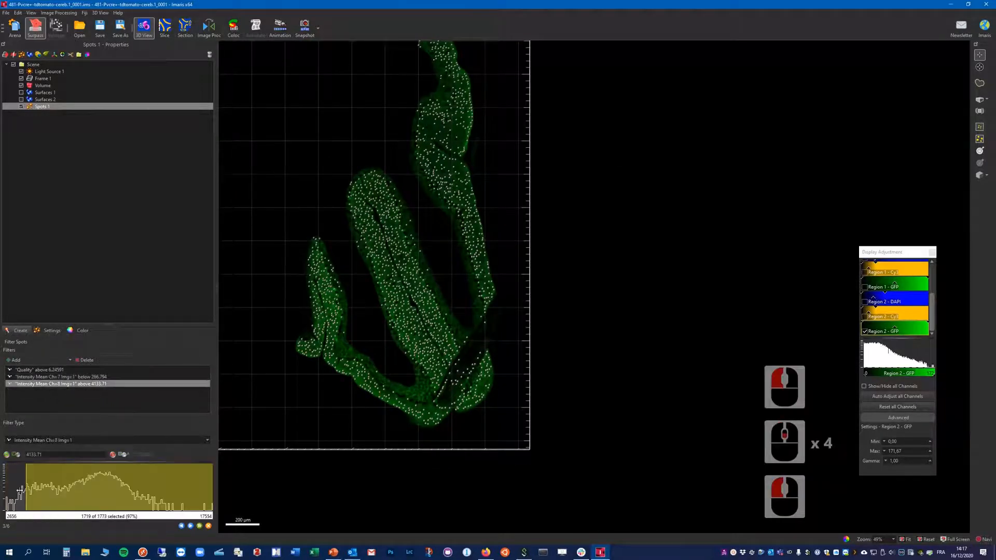
left_click_drag(25, 488, 25, 489)
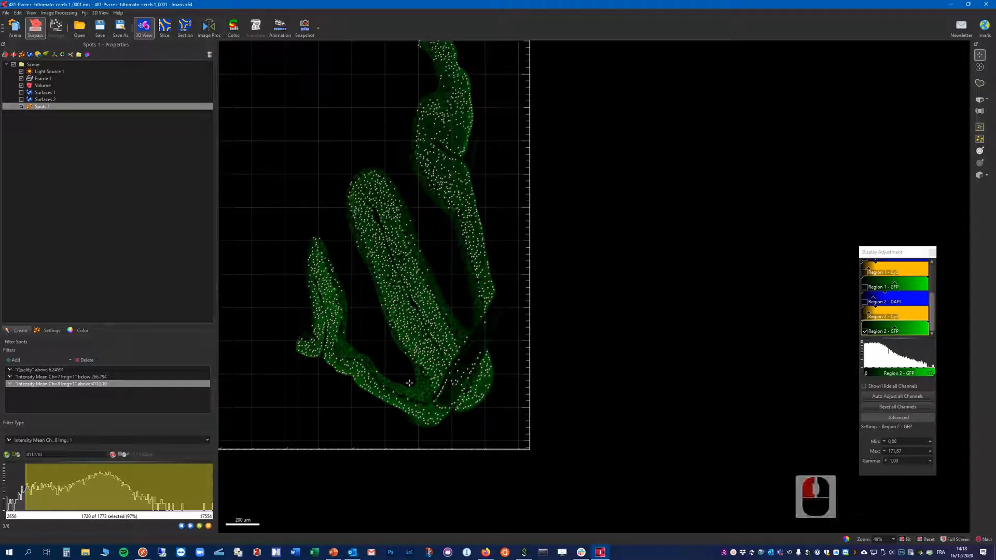
- Toggle the visibility of Spots 1 to compare the filtered spots with the GFP signal around the folds of the section
scroll(430, 387, "up", 4)
scroll(430, 387, "up", 1)
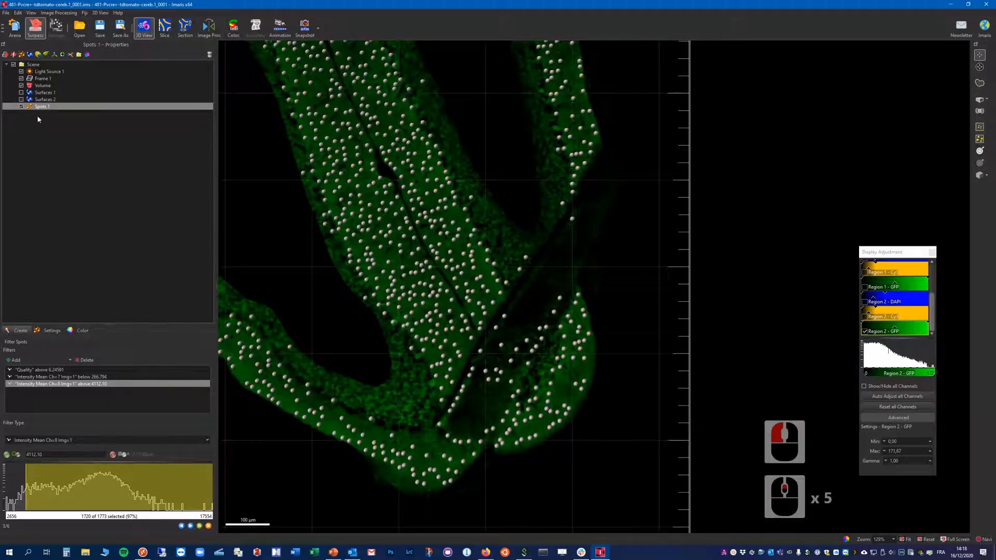
left_click(22, 107)
left_click(22, 106)
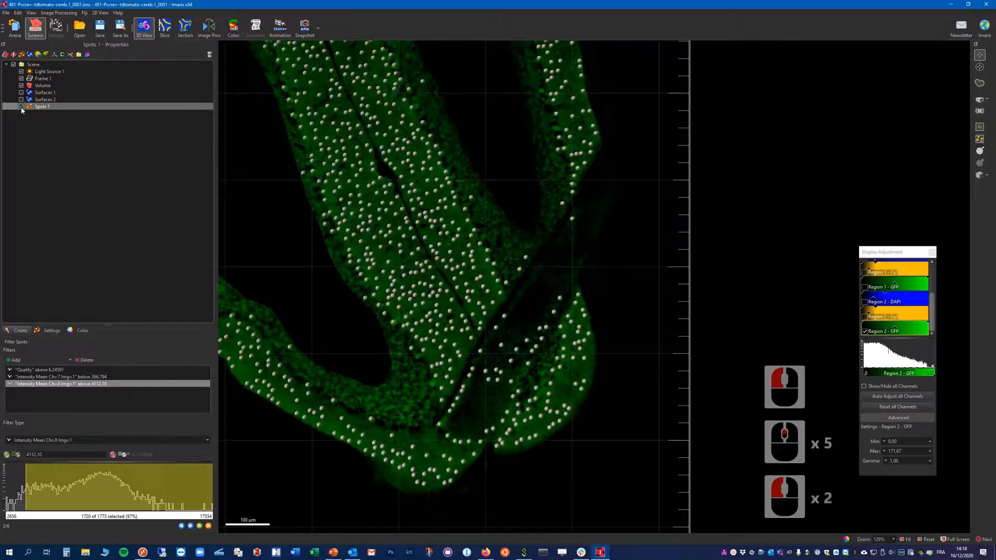
left_click(21, 107)
left_click(21, 107)
left_click(21, 107)
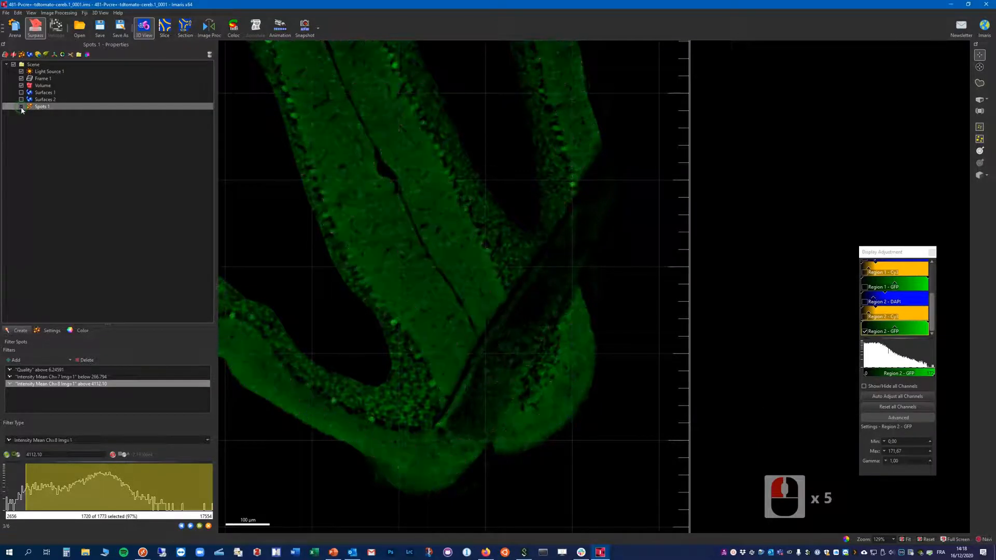
left_click(21, 107)
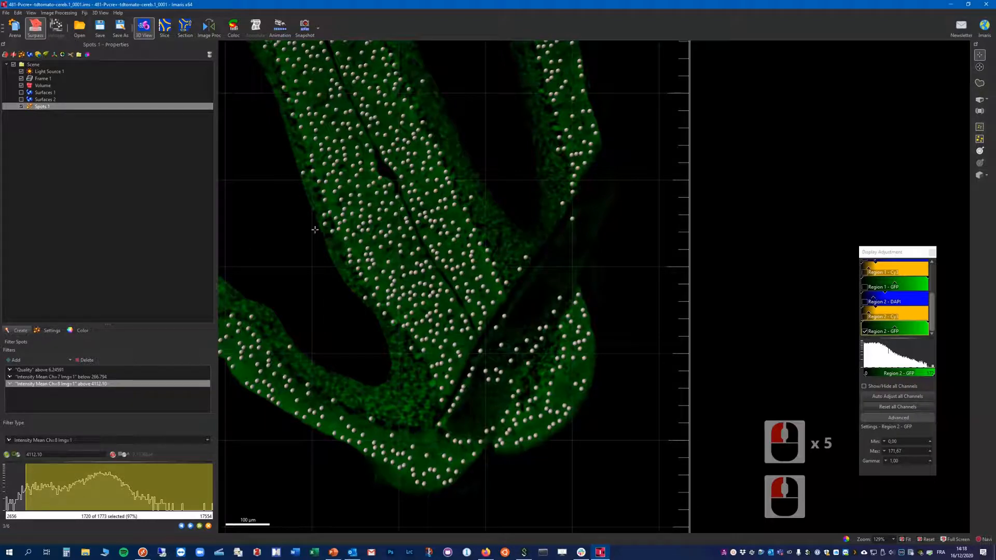
scroll(431, 259, "up", 5)
scroll(415, 265, "down", 3)
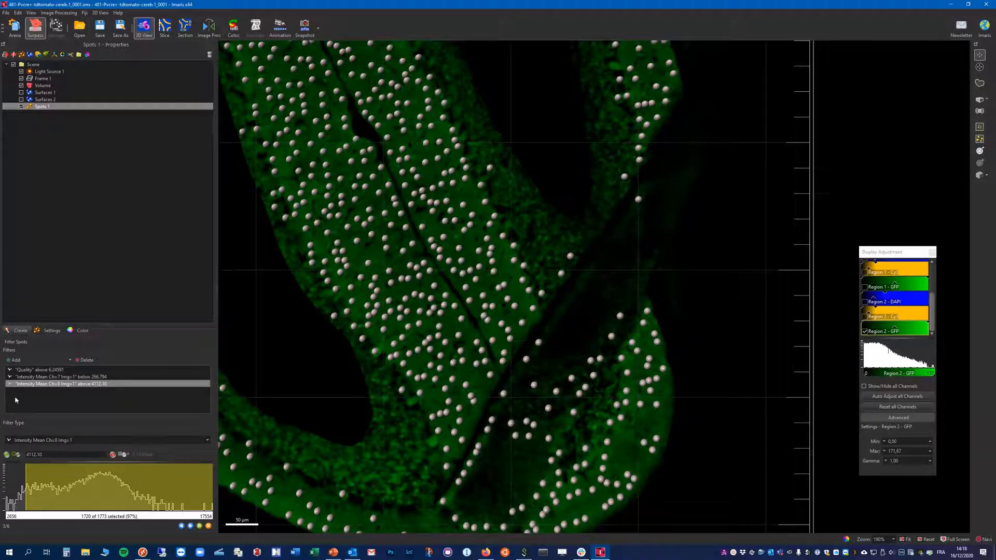
- Add a spots filter on the mean intensity of Channel 9 with a lower threshold of 27.0516
left_click(14, 361)
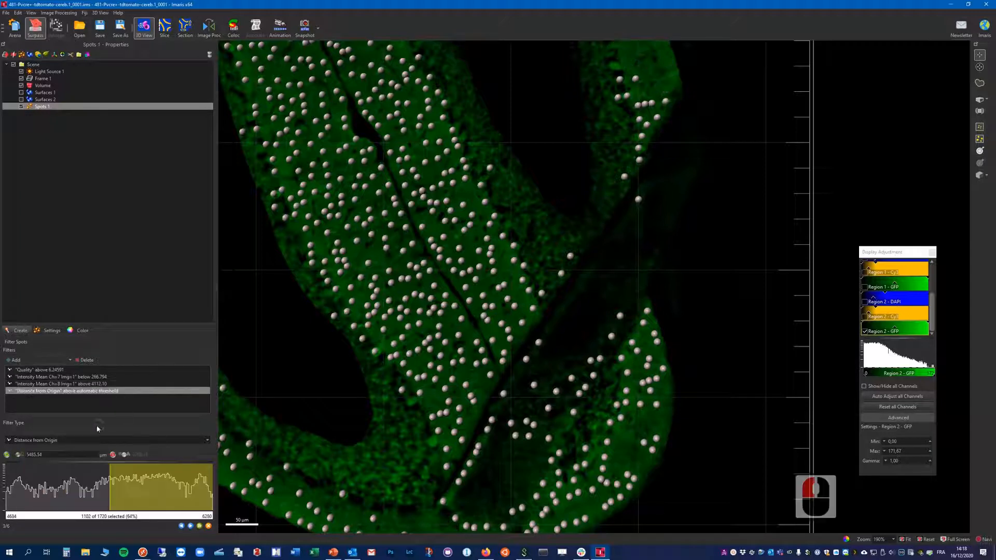
left_click(50, 440)
scroll(78, 485, "up", 7)
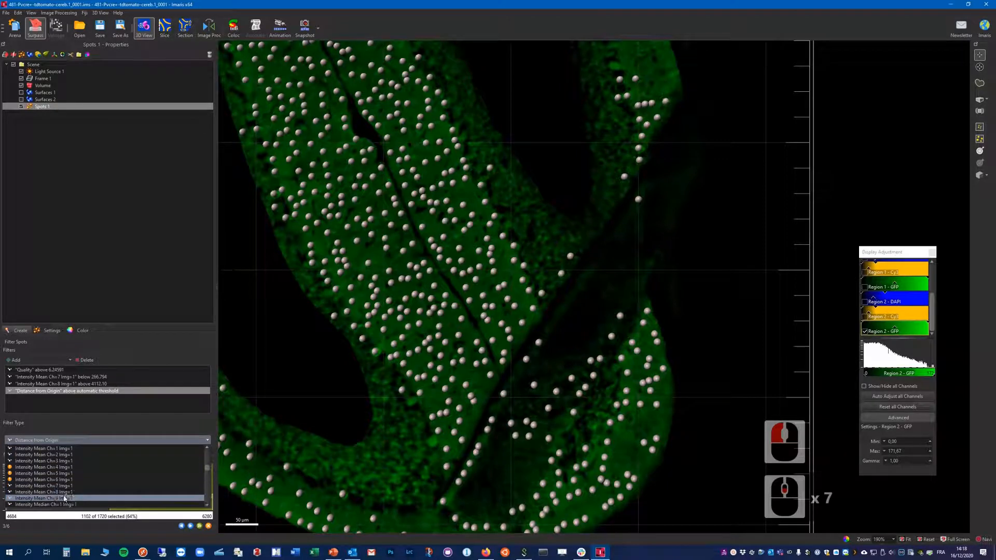
left_click(65, 499)
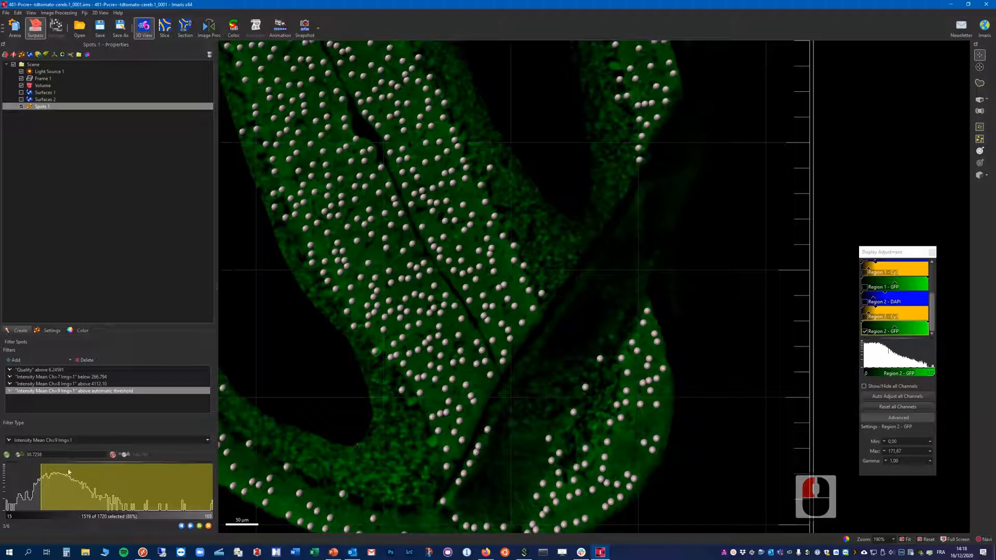
mouse_move(42, 488)
left_mouse_down()
mouse_move(7, 487)
mouse_move(78, 486)
mouse_move(32, 488)
left_mouse_up()
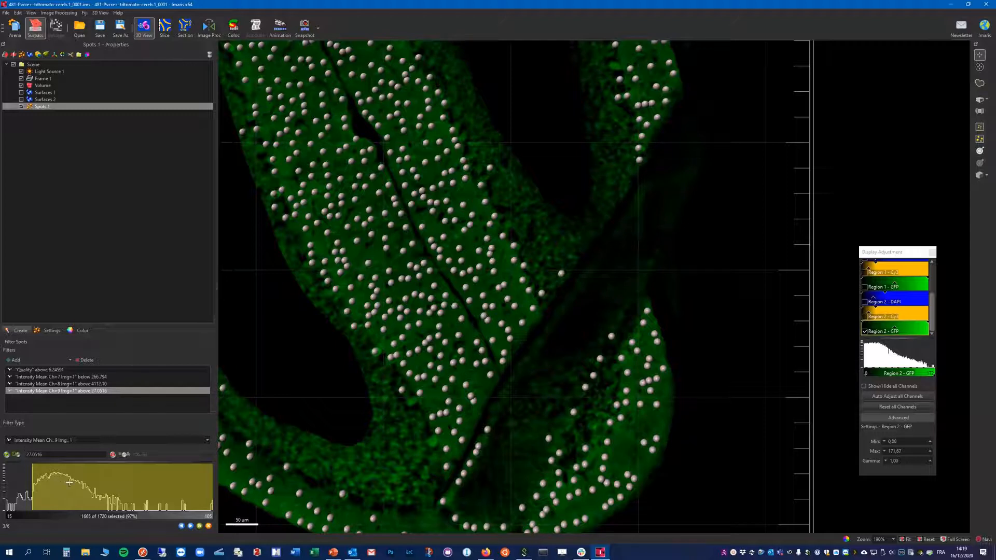
- Review the filtered spots across the whole section and proceed to the spot region type settings
scroll(394, 431, "down", 7)
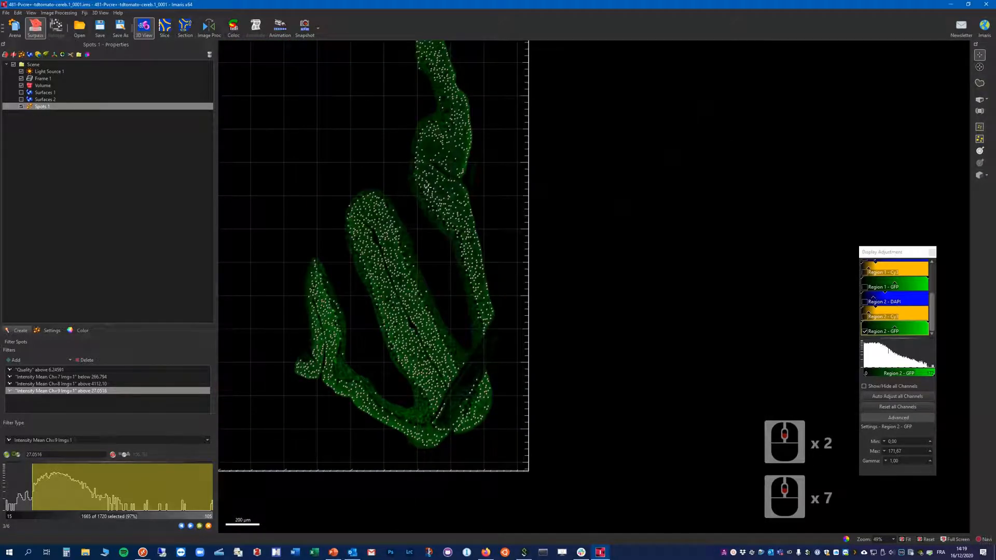
scroll(389, 150, "down", 1)
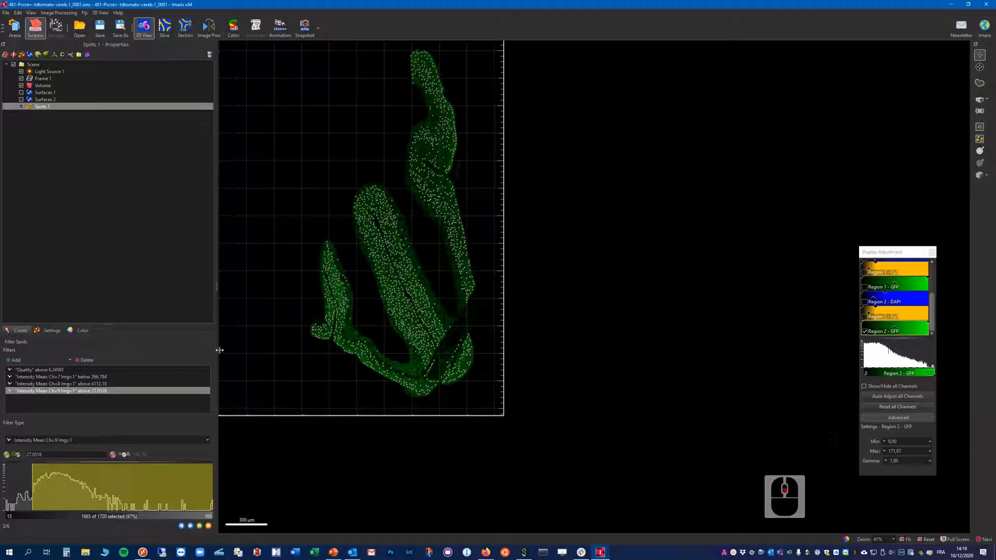
scroll(387, 323, "up", 2)
scroll(386, 323, "up", 5)
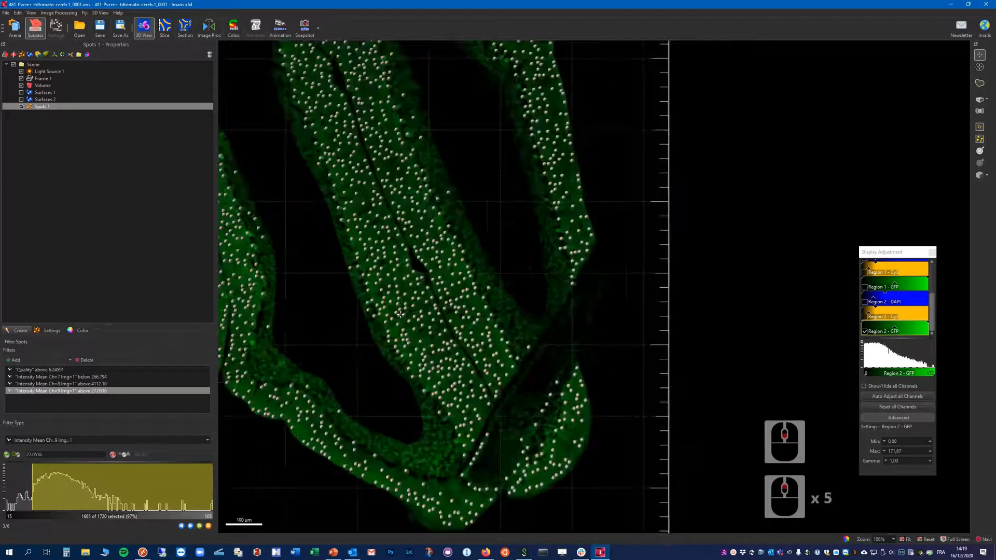
scroll(387, 323, "down", 1)
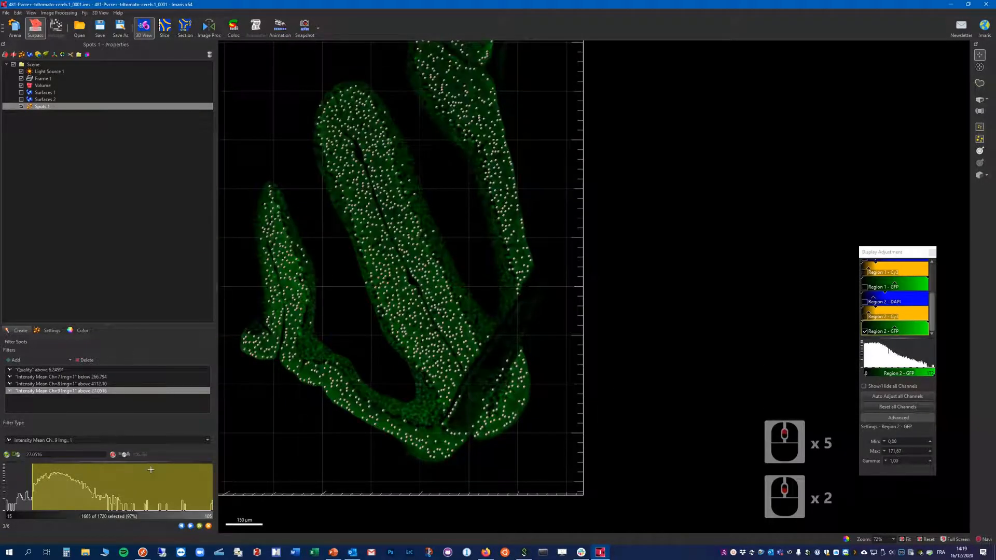
left_click(191, 527)
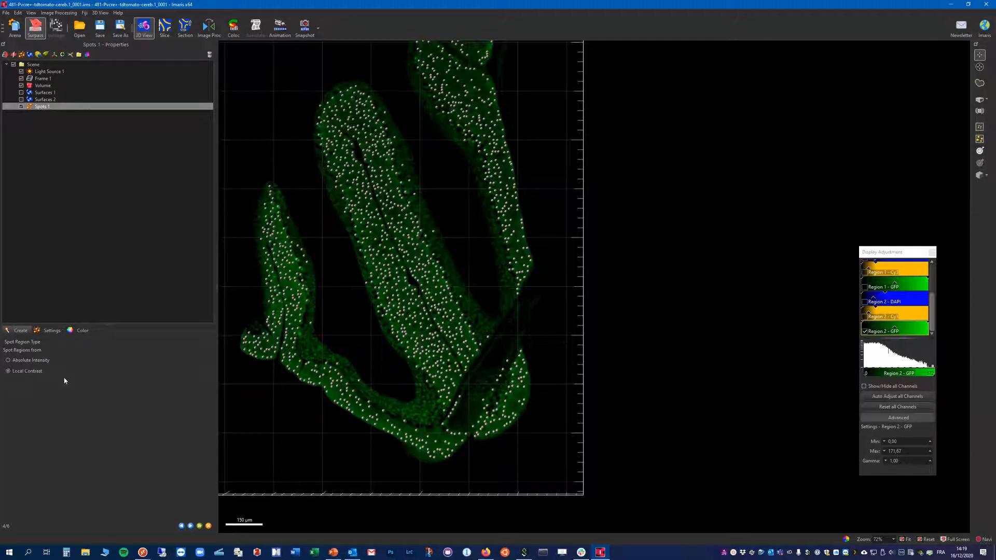
- Hide Spots 1 to examine the underlying GFP signal, and continue to the region threshold with Local Contrast selected
left_click(22, 107)
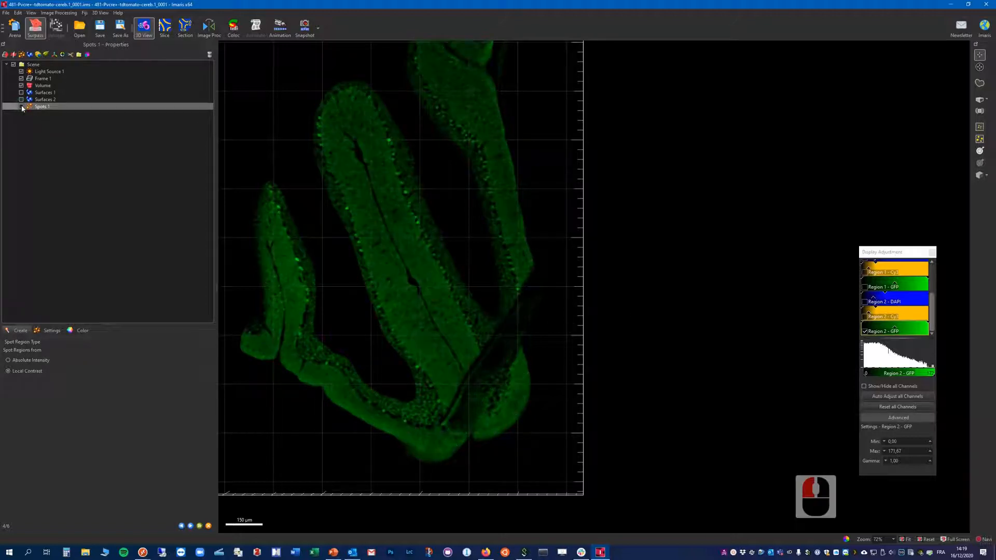
scroll(333, 251, "up", 4)
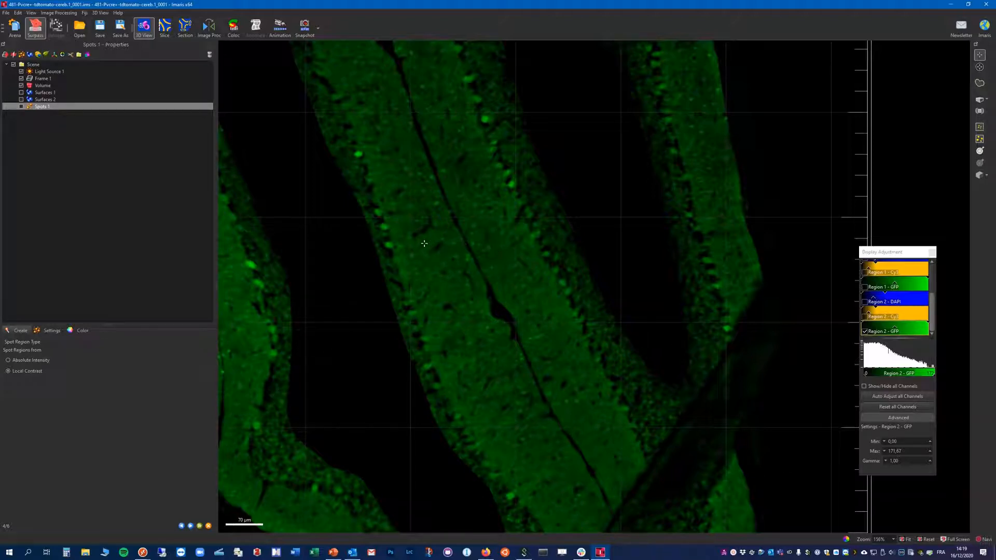
scroll(438, 221, "down", 4)
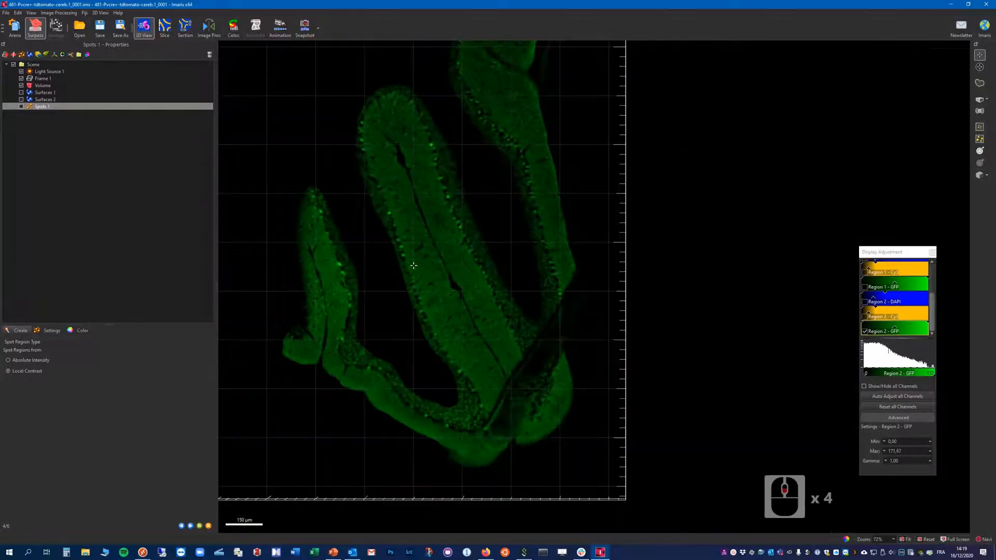
scroll(316, 269, "up", 3)
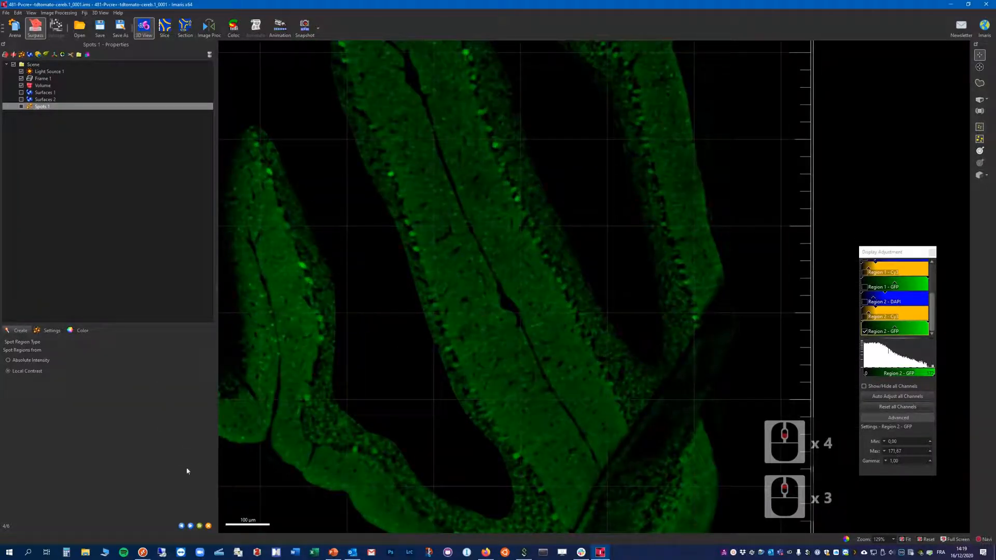
left_click(190, 526)
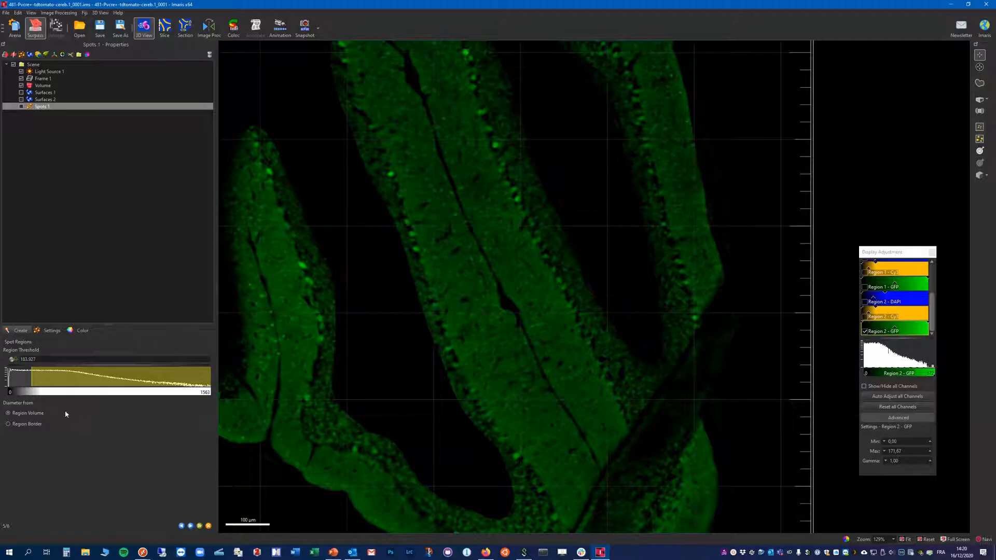
- Show Spots 1 with its region threshold at 326.374 and derive the spot diameter from Region Border
left_click(21, 106)
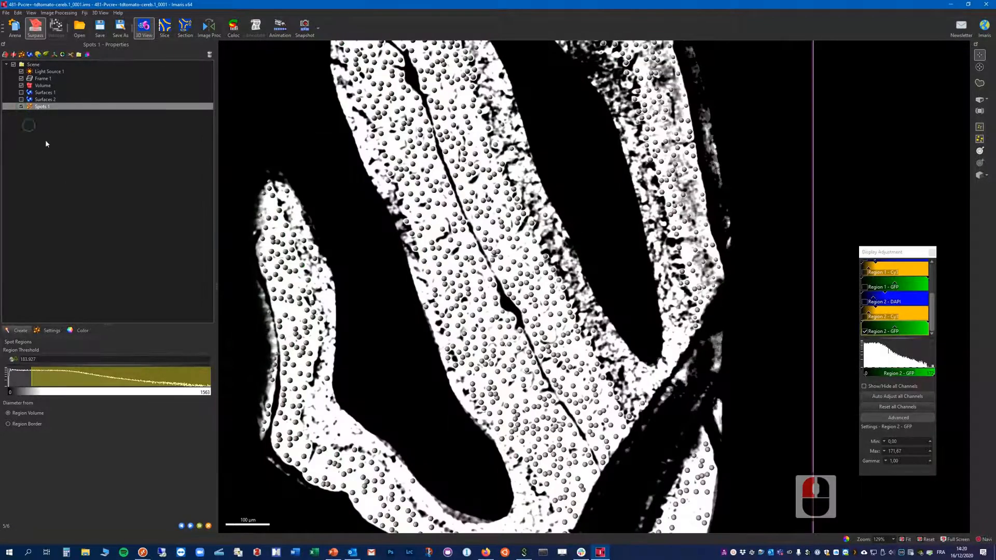
mouse_move(33, 379)
left_mouse_down()
mouse_move(91, 379)
mouse_move(50, 382)
left_mouse_up()
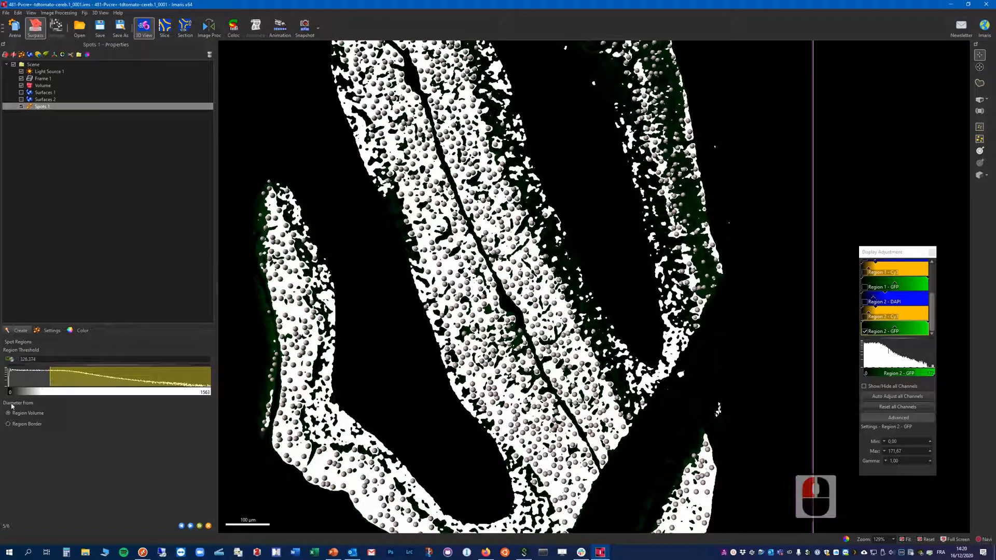
left_click(17, 424)
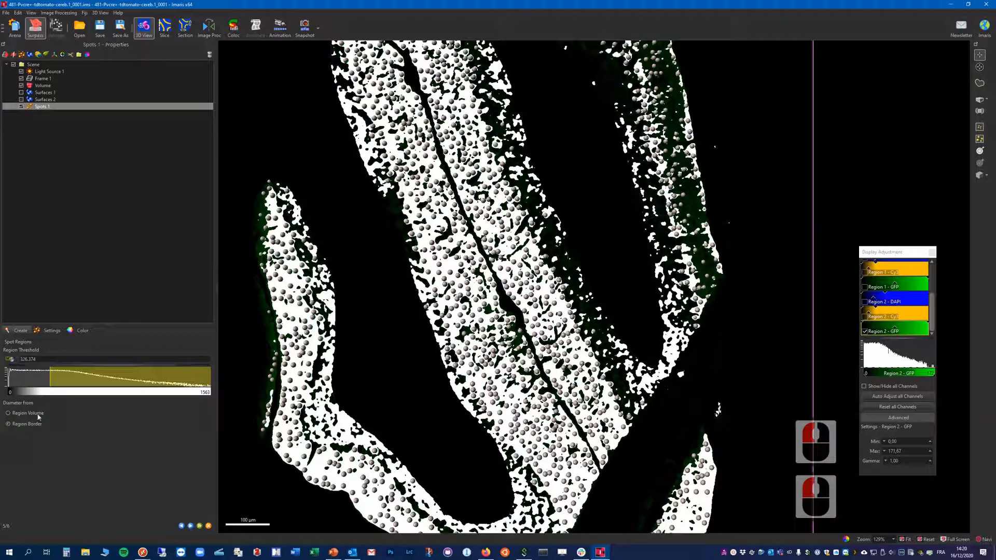
- Raise the region threshold to 553.937 so the regions cover only the brightest GFP cells
left_click_drag(50, 381, 82, 382)
scroll(345, 353, "up", 2)
scroll(345, 352, "up", 2)
right_click_drag(282, 343, 464, 344)
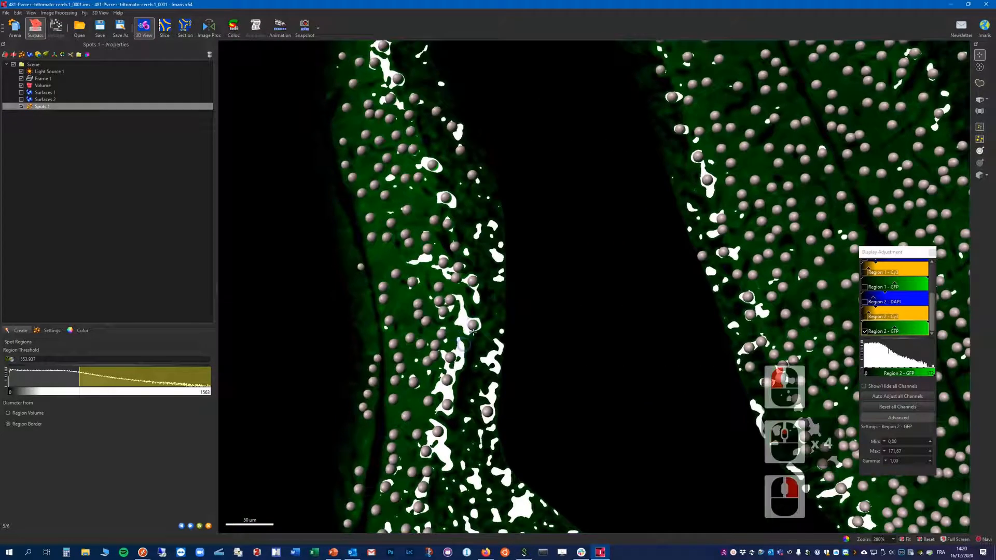
- Switch Spots 1 off and on repeatedly to compare the thresholded regions with the bright GFP cells
left_click(22, 107)
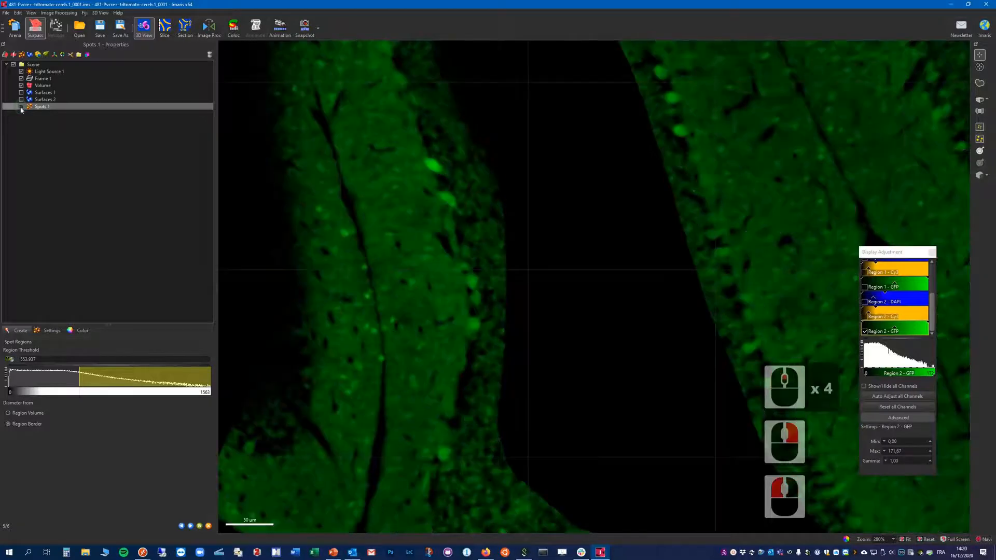
left_click(21, 106)
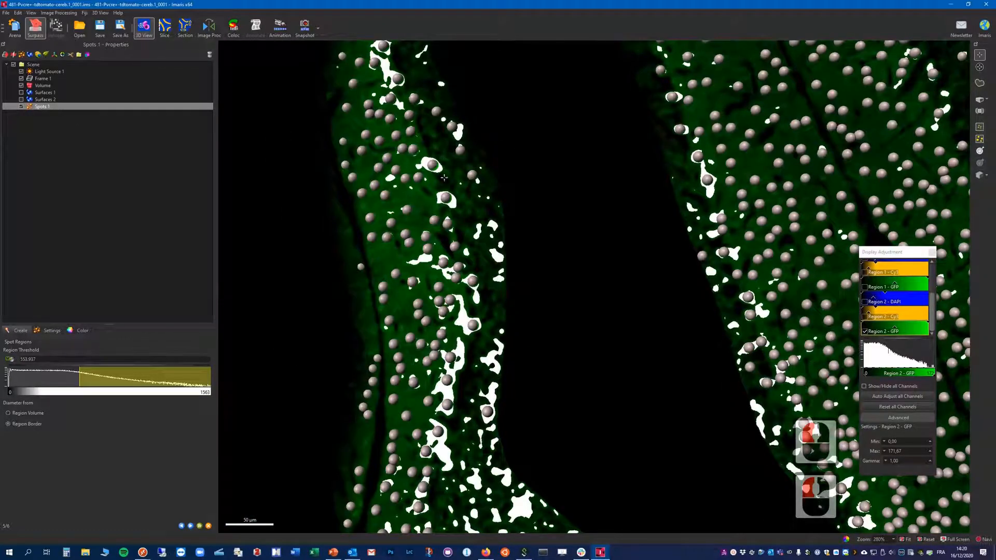
left_click(22, 107)
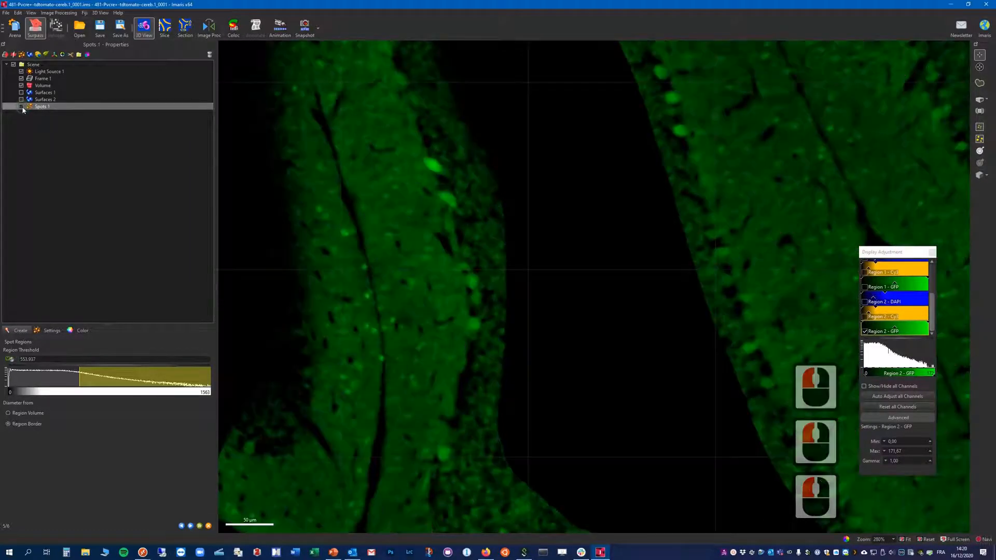
left_click(22, 106)
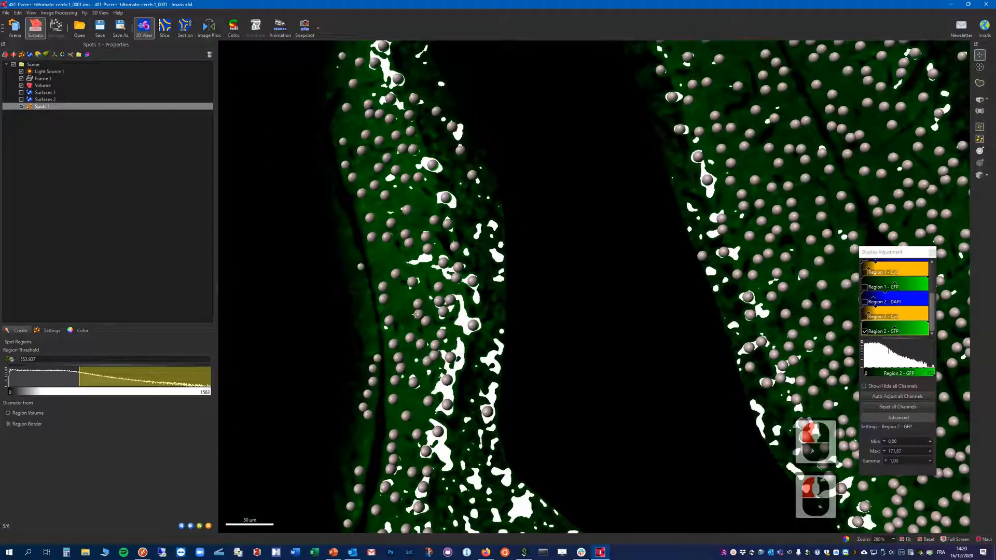
left_click(21, 107)
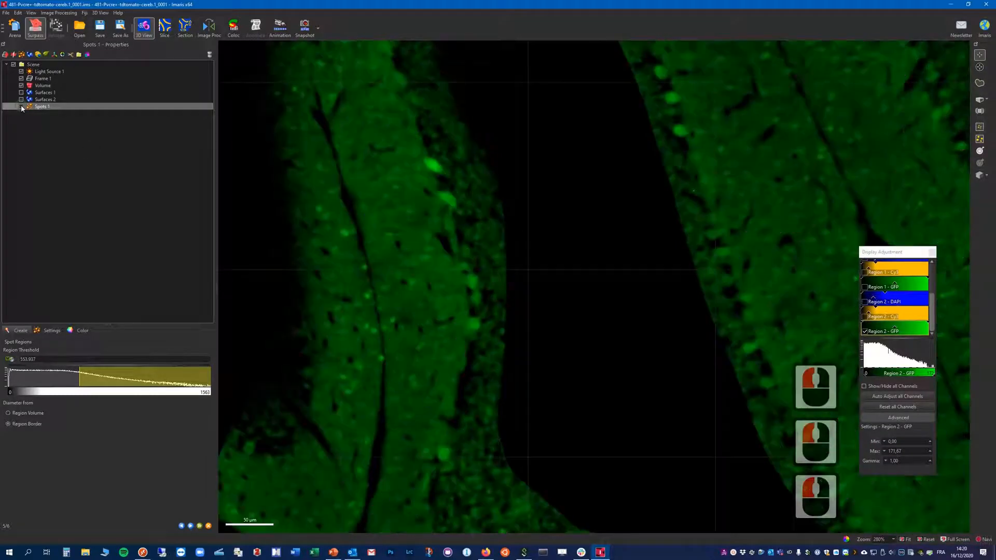
left_click(21, 107)
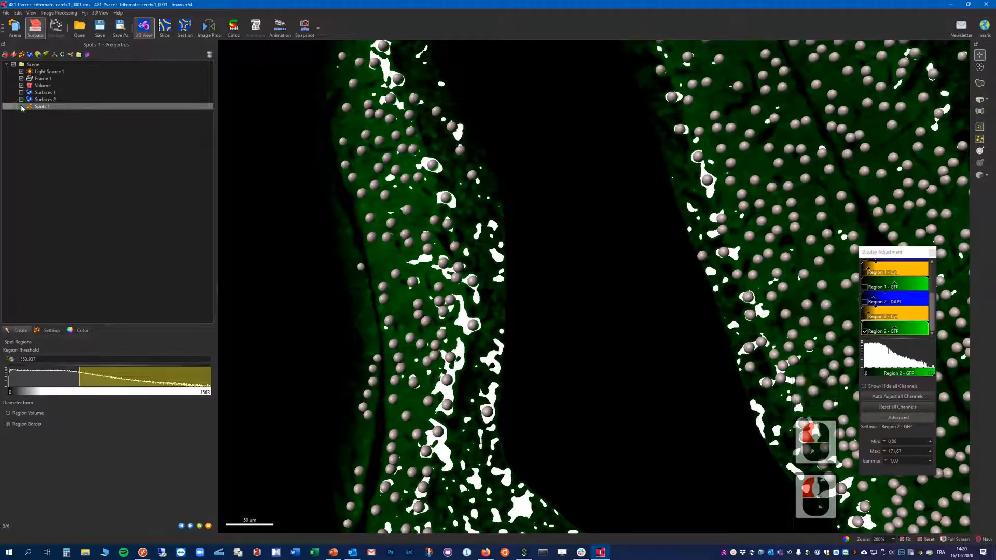
- Recheck the thresholded regions with Spots 1 switched off and on, and continue to Classification
left_click(22, 107)
left_click(22, 106)
left_click(22, 107)
left_click(22, 107)
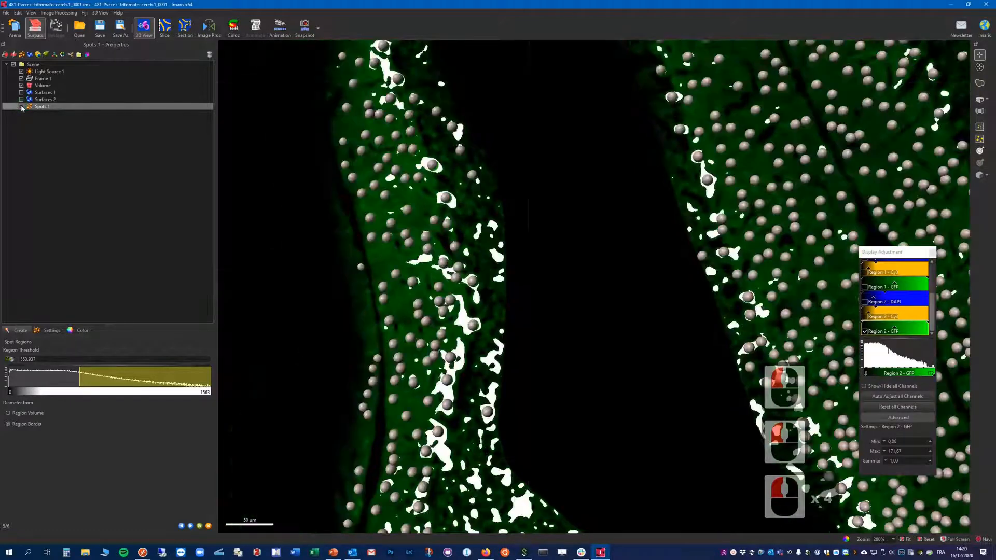
scroll(228, 345, "down", 5)
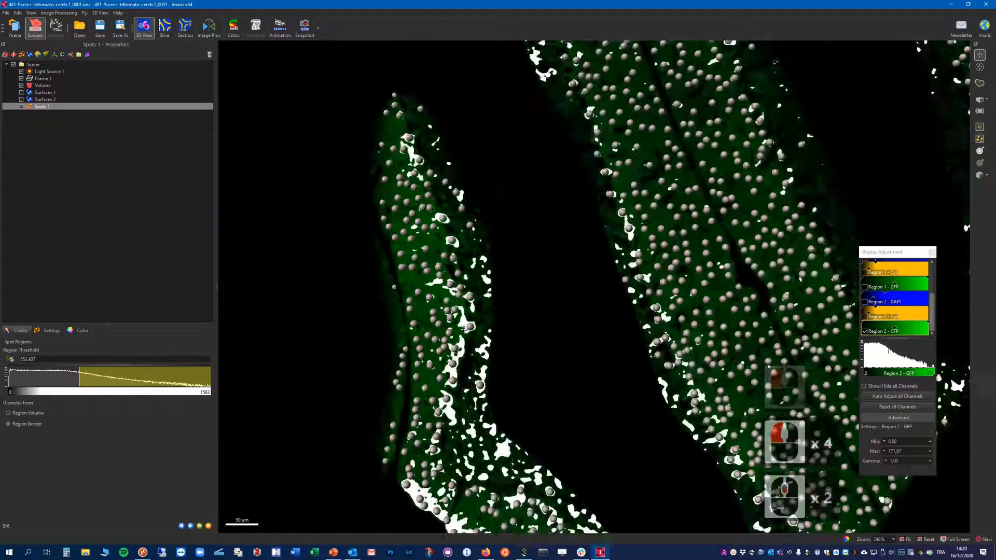
left_click(199, 525)
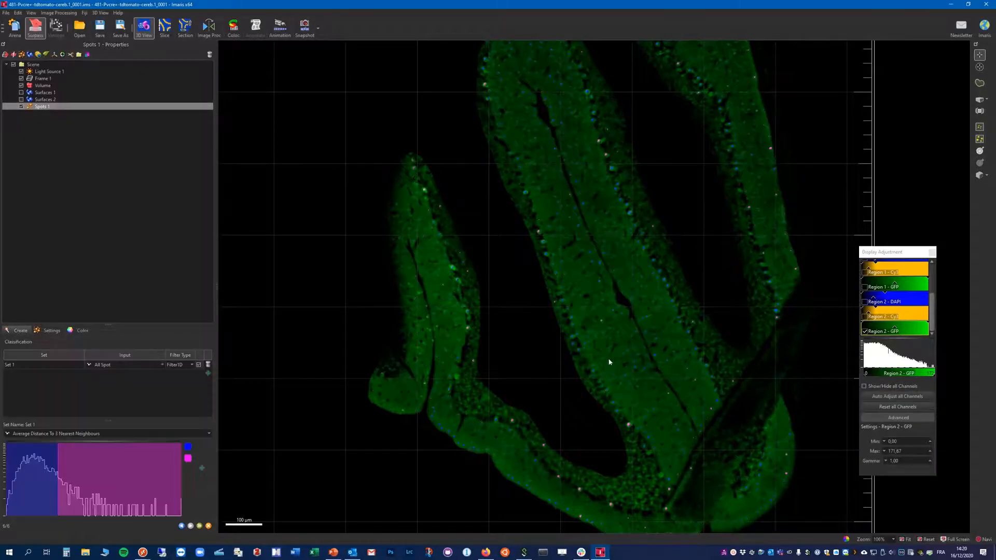
- Examine the classified spots at several magnifications, both over the GFP signal and with Volume hidden, and show Volume again
scroll(611, 321, "up", 5)
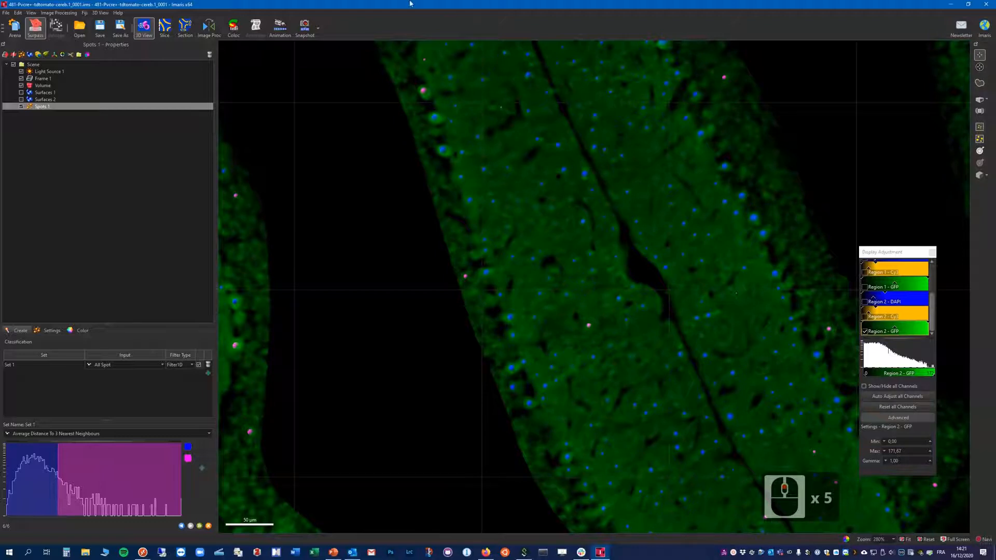
scroll(591, 213, "down", 5)
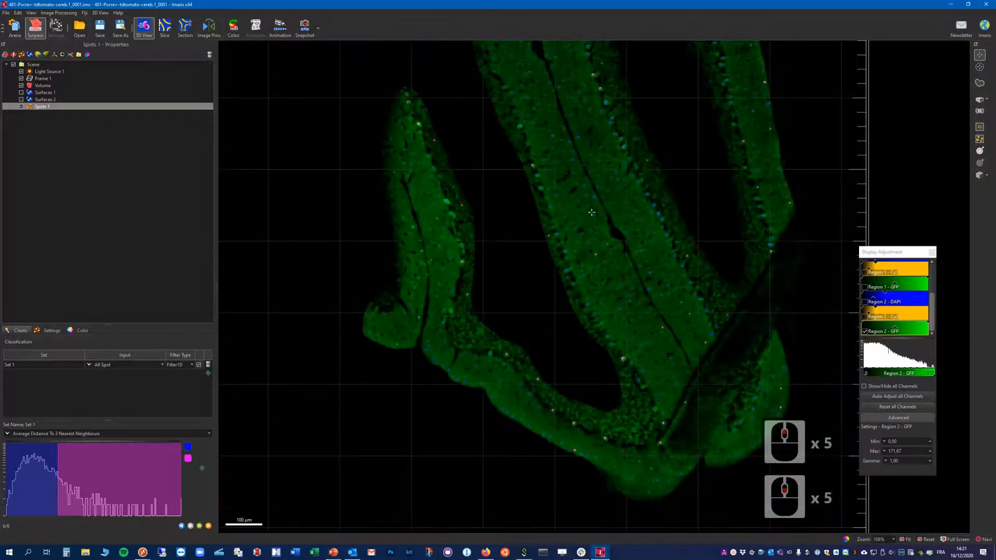
scroll(550, 219, "up", 2)
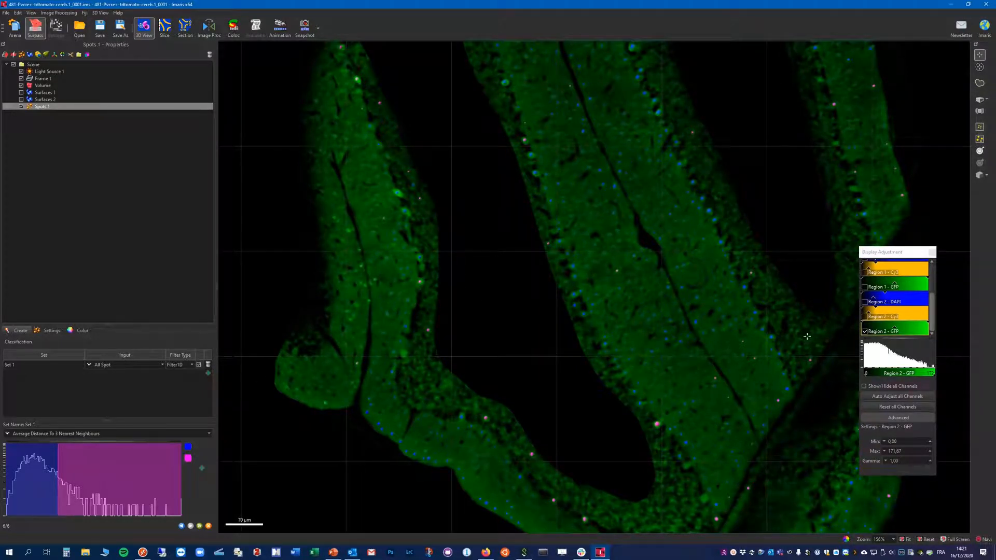
left_click(21, 85)
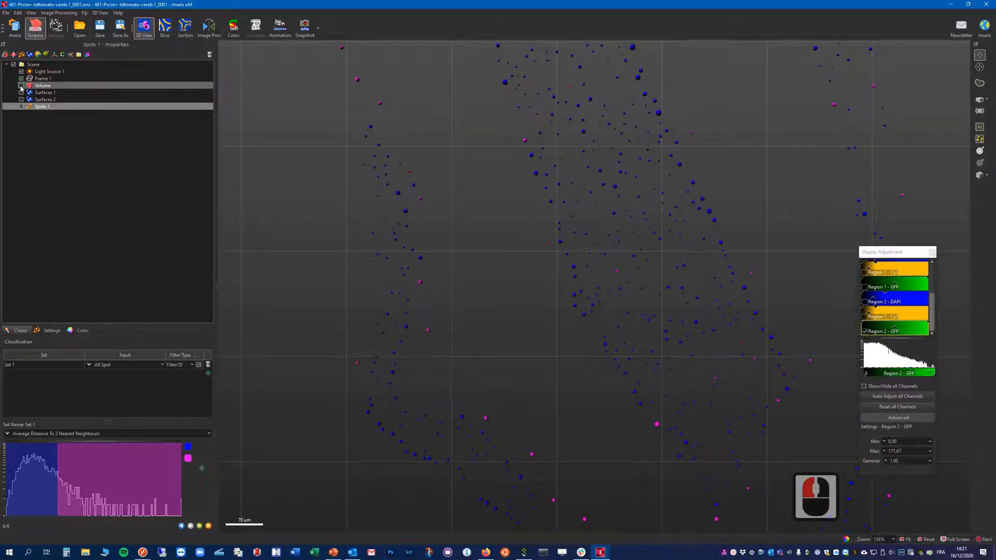
scroll(424, 306, "down", 5)
scroll(424, 306, "up", 3)
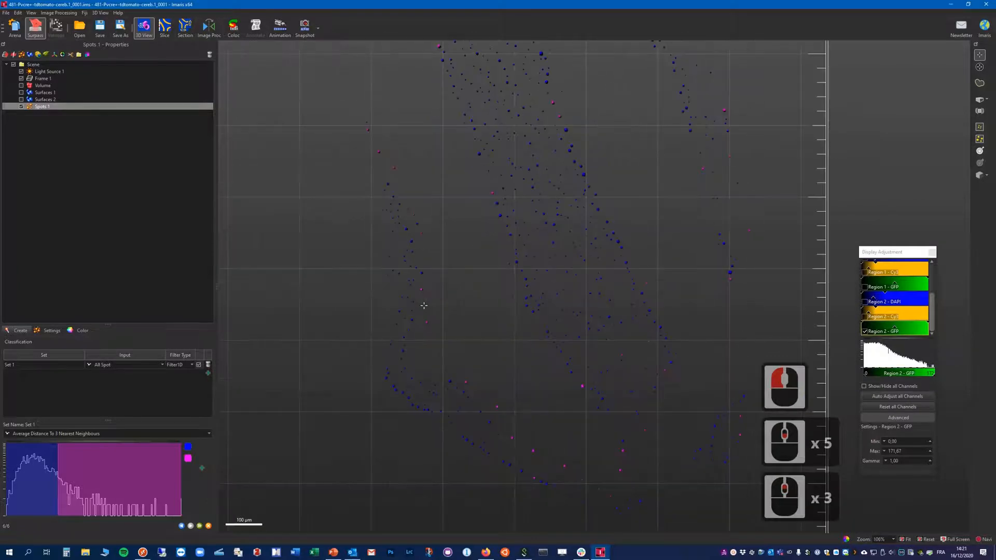
scroll(424, 306, "up", 2)
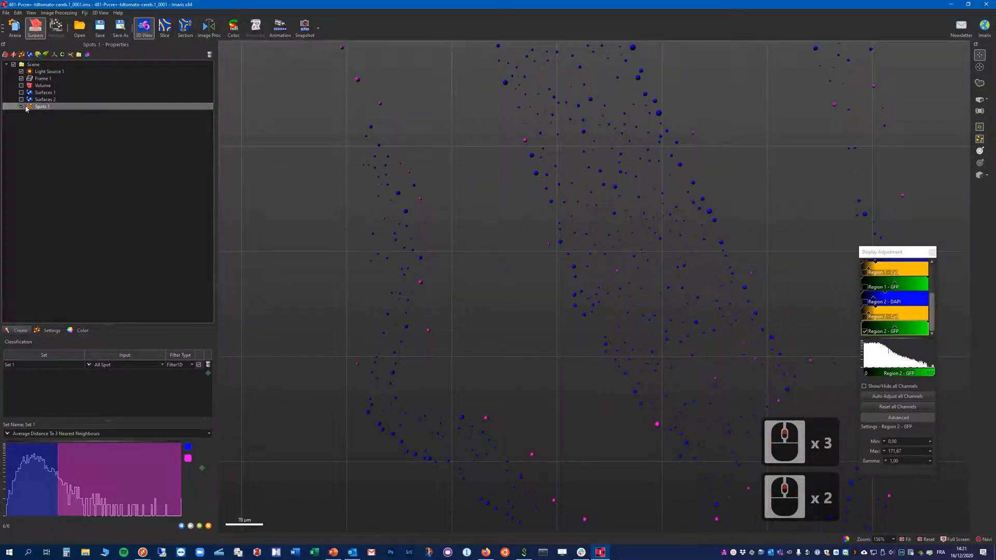
left_click(21, 85)
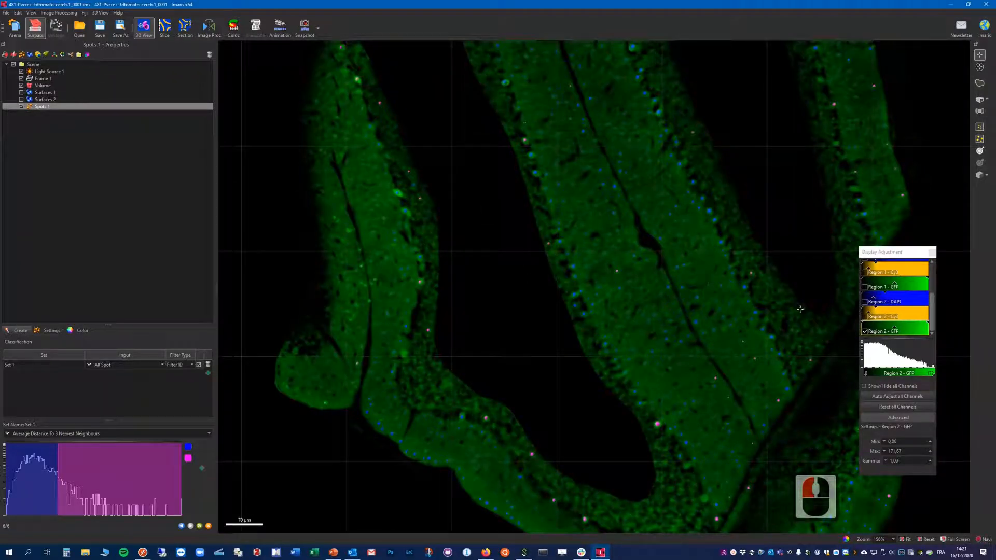
- Switch the Region 2 - GFP channel off and on to compare the spot positions with the GFP signal
left_click(865, 331)
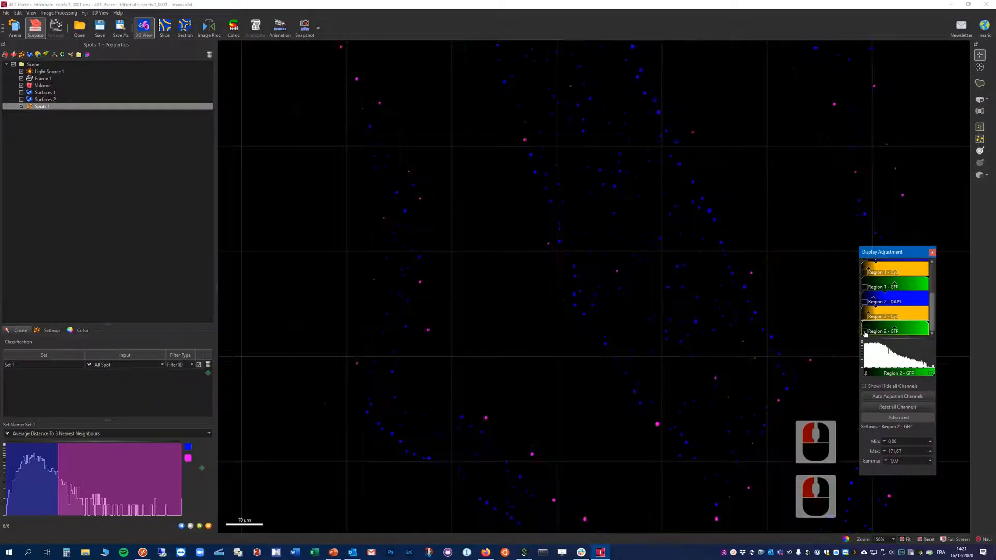
left_click(865, 331)
left_click(865, 331)
left_click(865, 331)
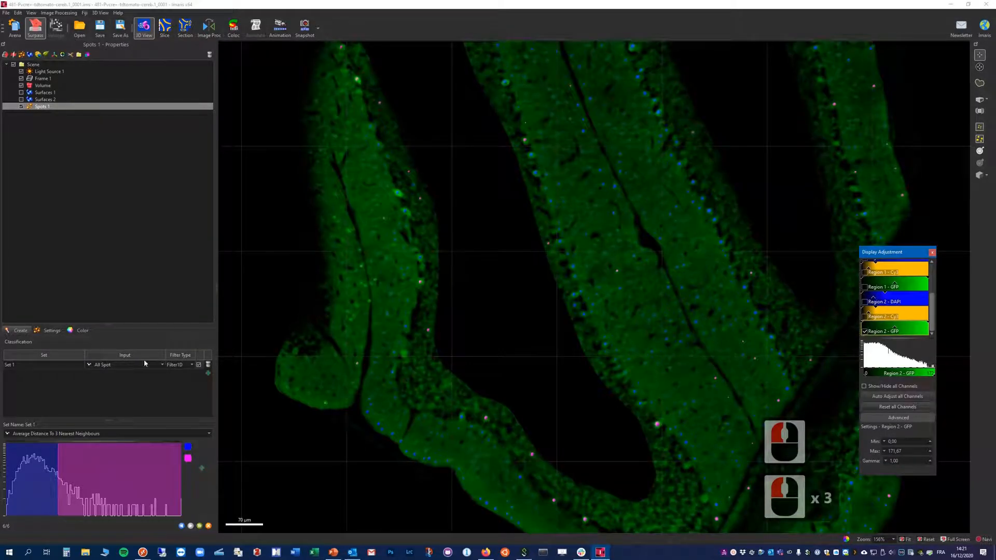
- Return to the spot regions, lower the region threshold to 482.075, and continue to Classification
left_click(181, 526)
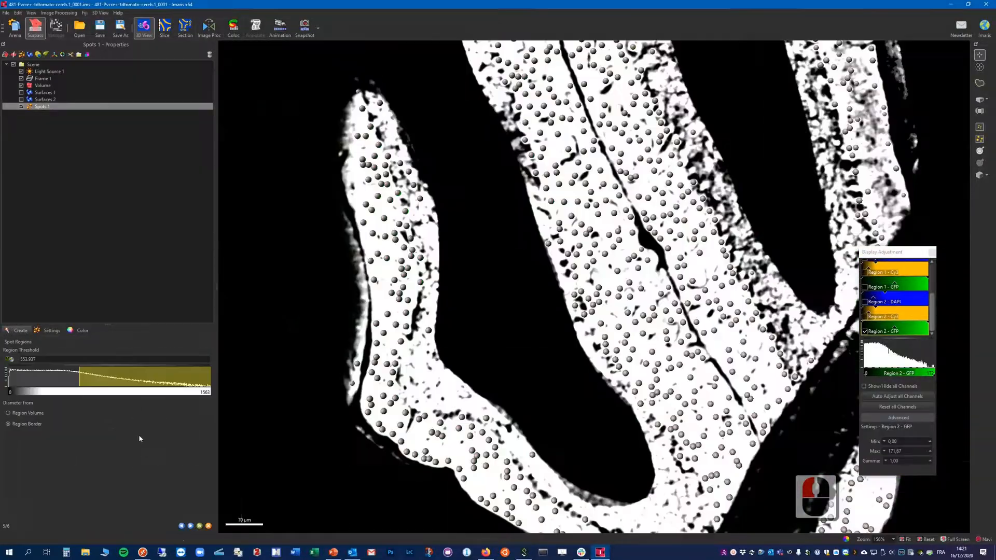
left_click_drag(80, 385, 70, 380)
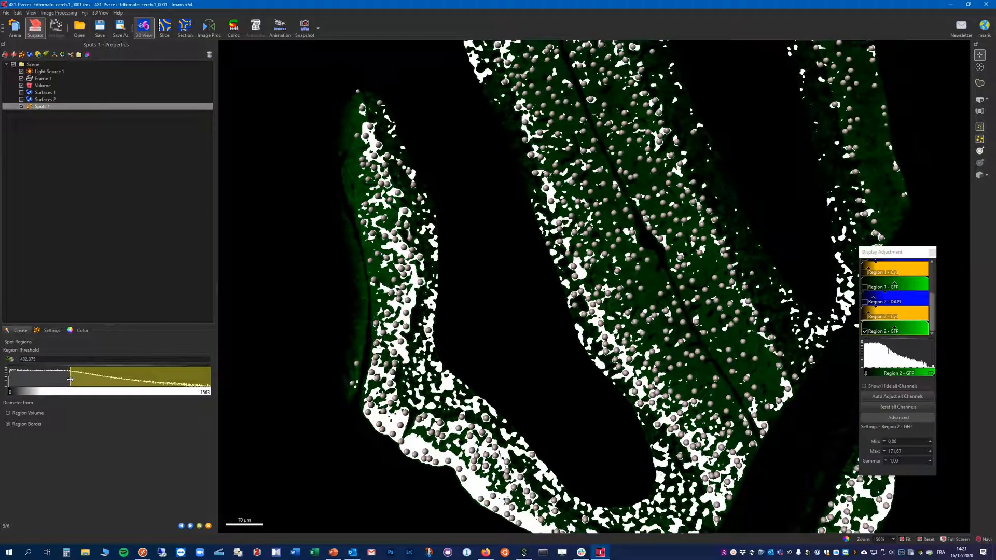
left_click(190, 526)
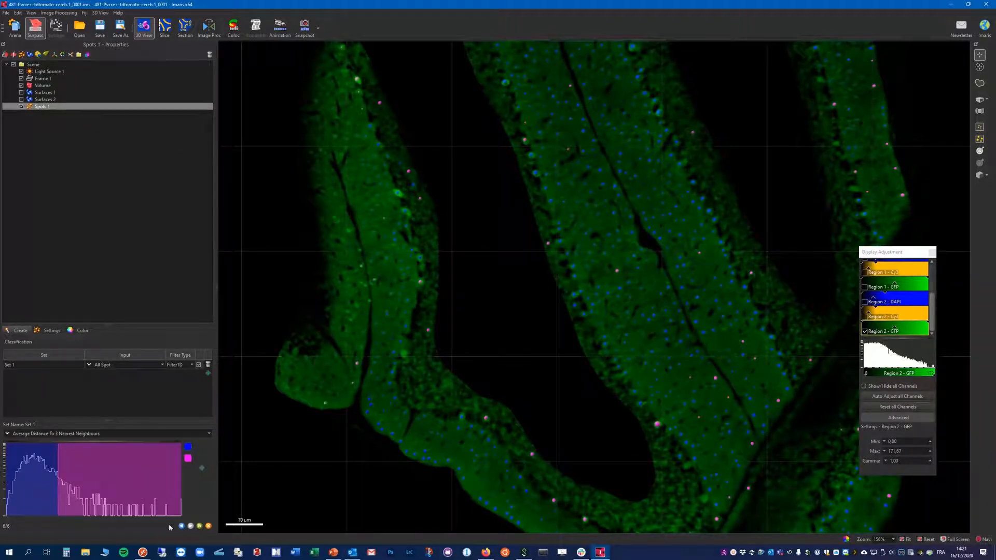
- Go back to the spot regions, lower the region threshold further to 392.247, and proceed to Classification
left_click(181, 527)
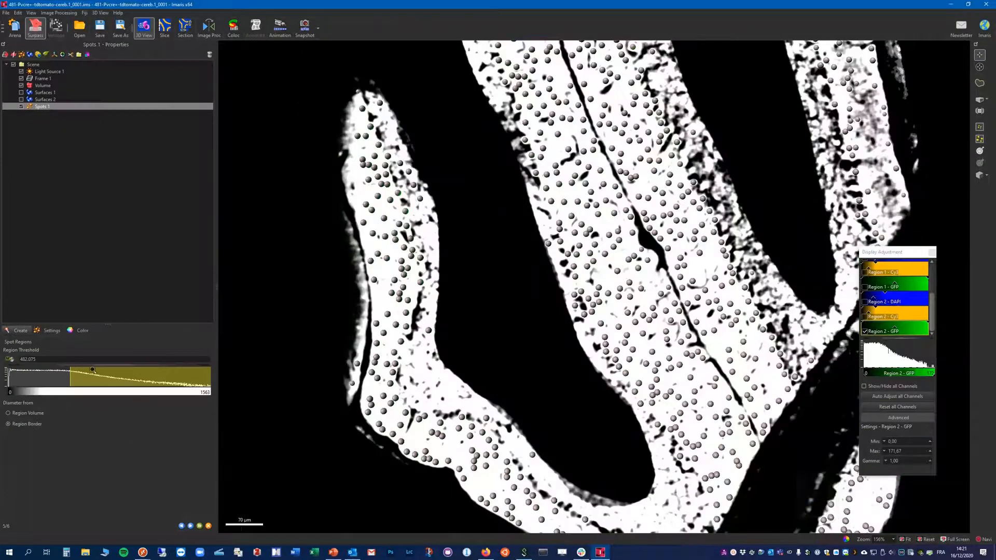
left_click_drag(66, 375, 59, 377)
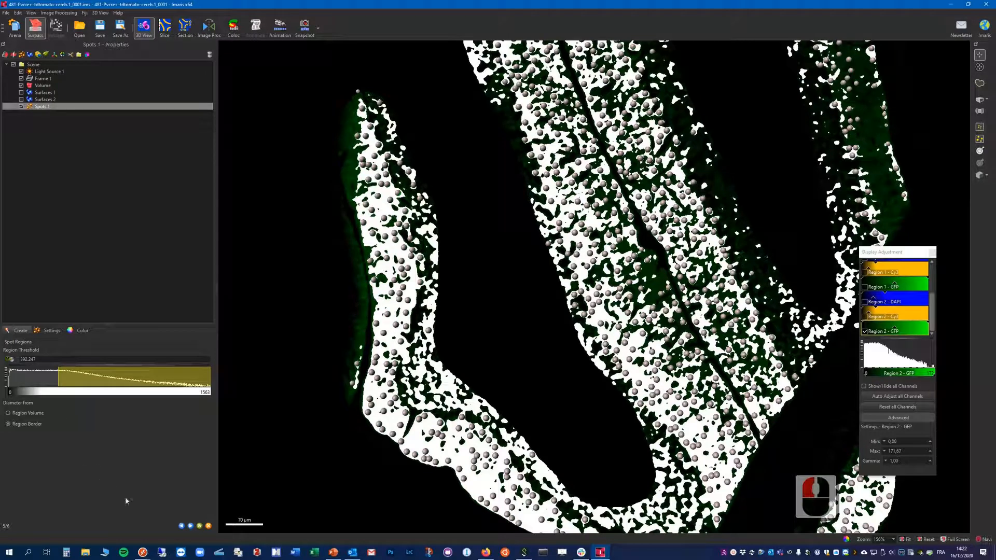
left_click(191, 525)
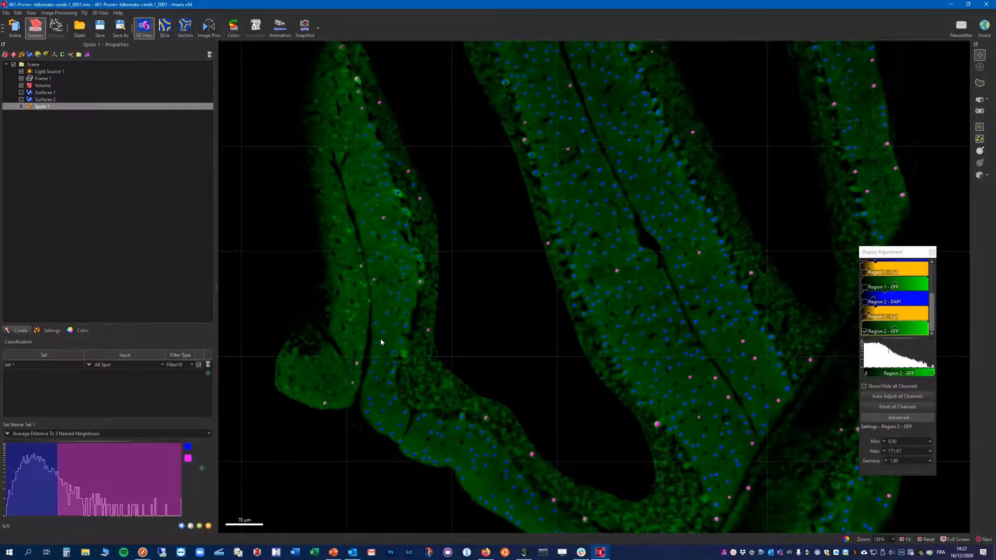
- Compare the resized spots with the underlying cells in close-up by repeatedly hiding and showing the Region 2 - GFP channel
scroll(381, 343, "up", 3)
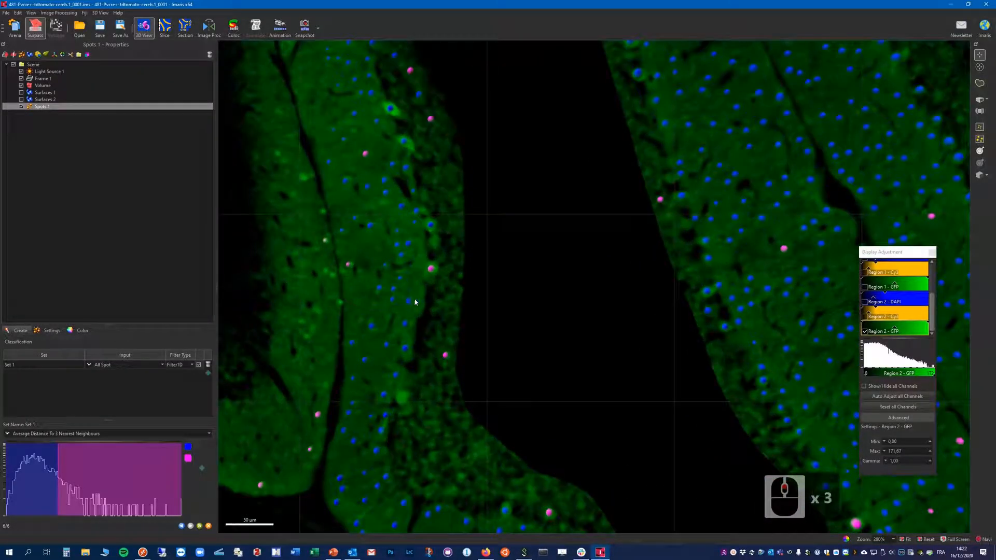
left_click(865, 331)
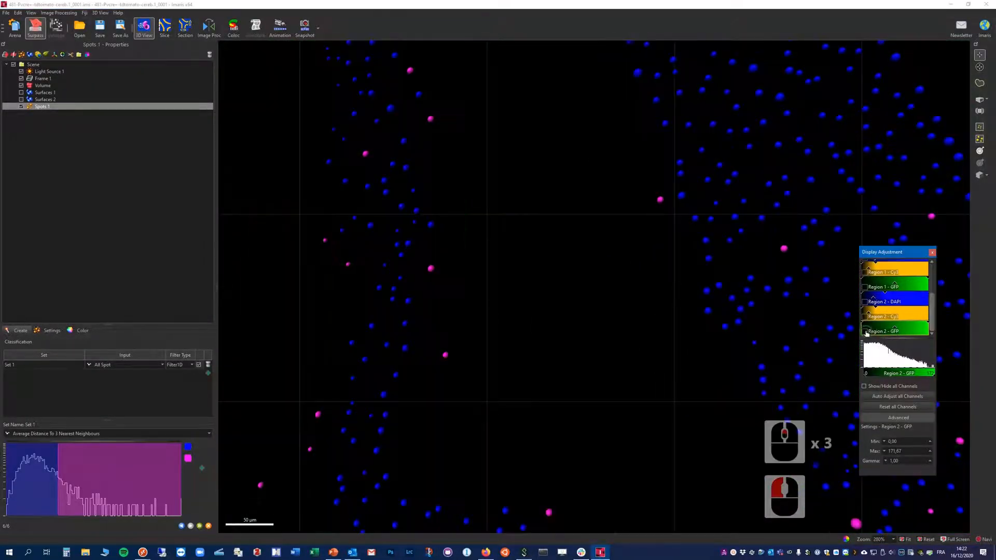
left_click(865, 331)
left_click(865, 331)
left_click(865, 331)
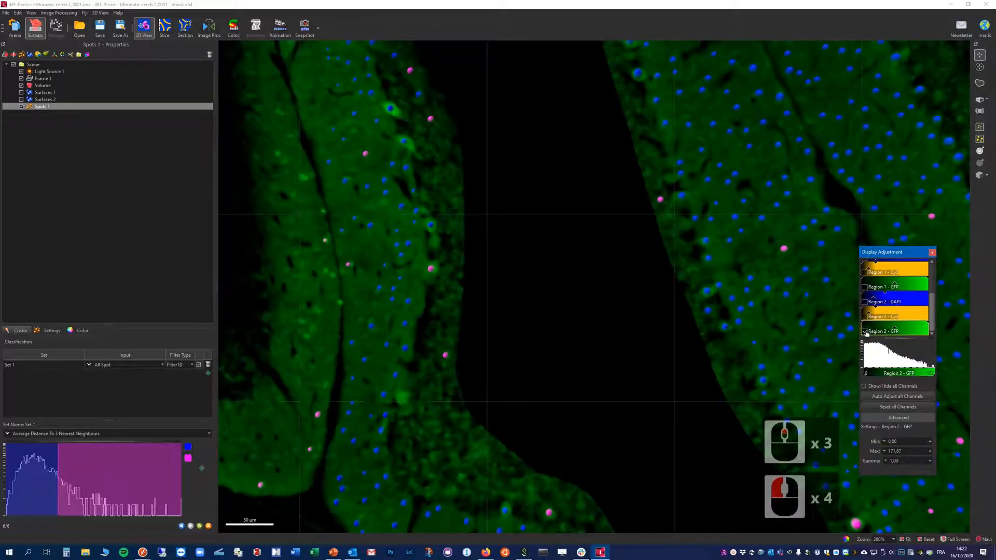
left_click(865, 331)
left_click(865, 331)
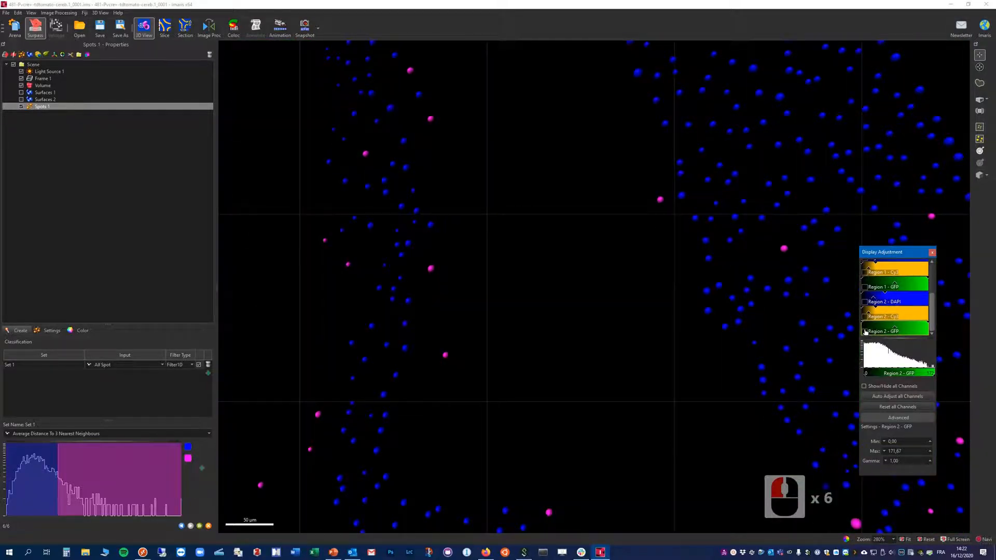
left_click(865, 331)
- Examine how the blue and magenta spot classes are distributed across the whole section and close up in the central fold
scroll(658, 316, "down", 4)
scroll(658, 317, "down", 5)
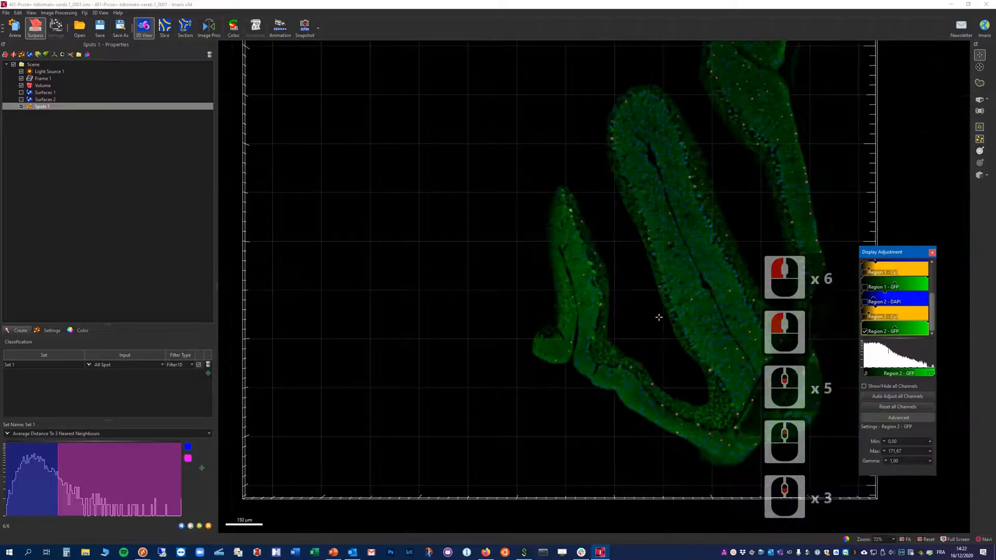
right_click_drag(692, 260, 550, 185)
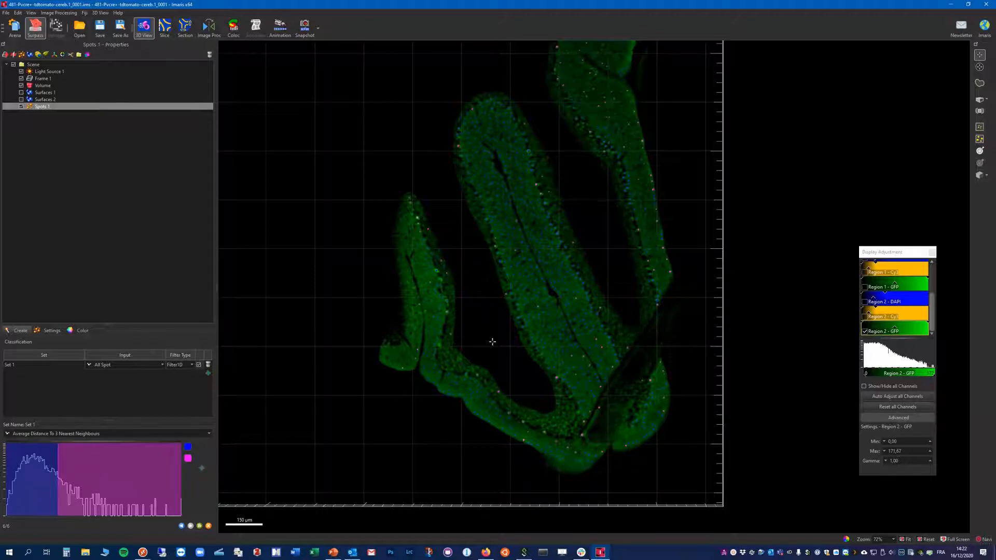
scroll(496, 301, "up", 2)
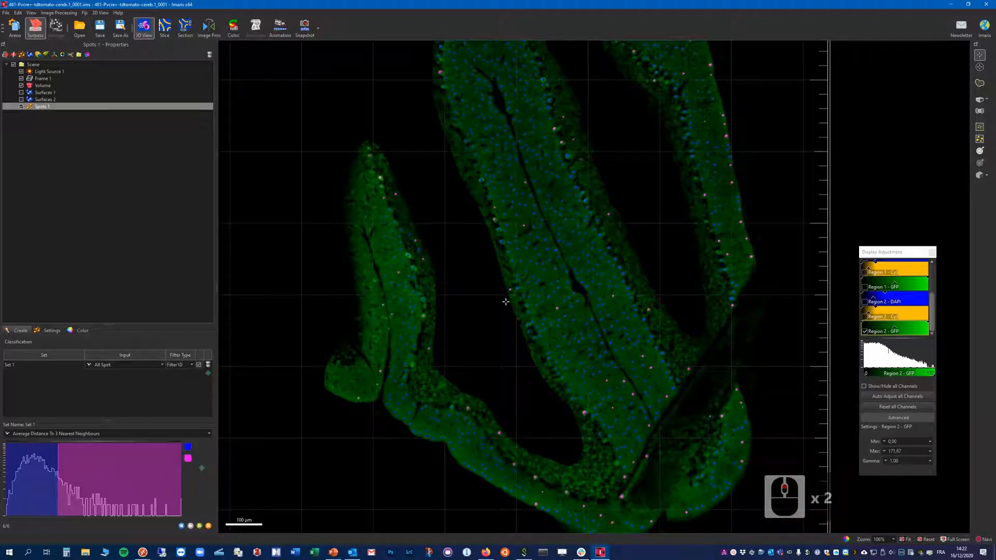
scroll(496, 304, "up", 3)
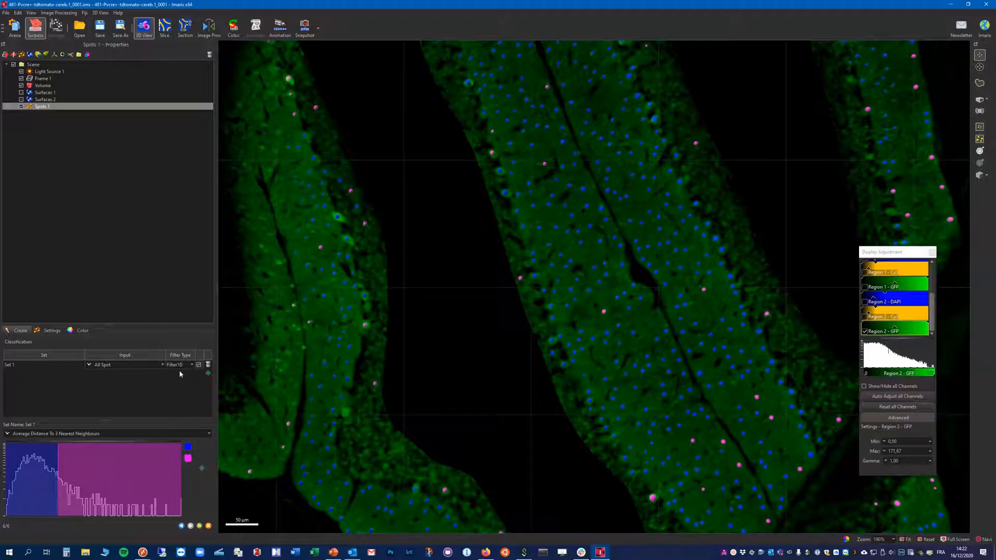
scroll(577, 329, "down", 5)
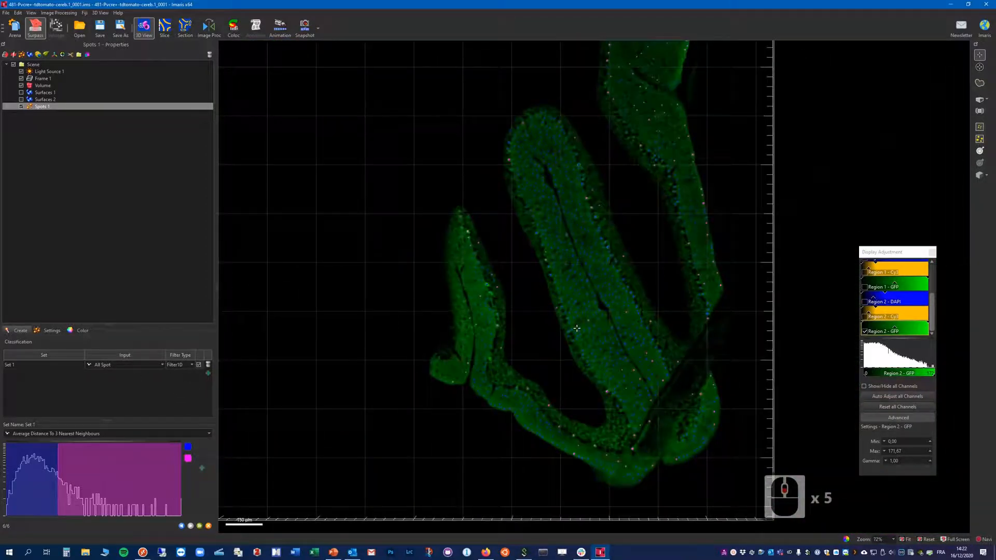
right_click_drag(634, 184, 595, 172)
scroll(545, 262, "up", 7)
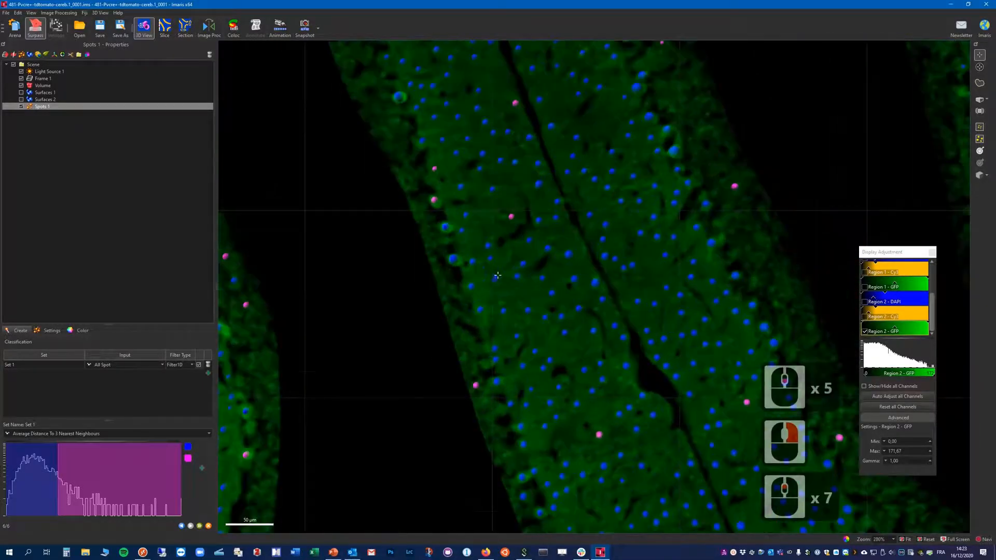
- Set the filter type of Set 1 to ML and add two bright GFP cells at the central fold's edge to the magenta training class
left_click(181, 365)
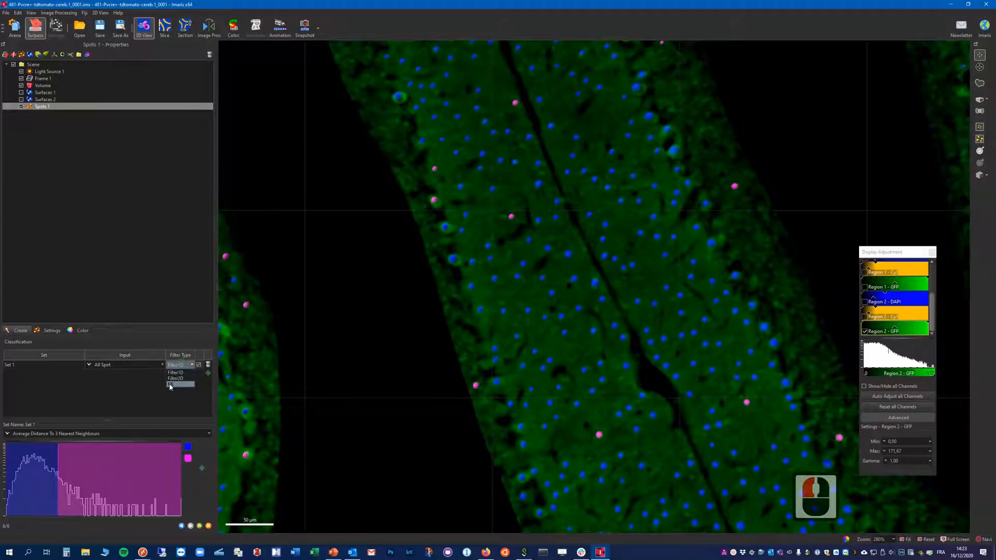
left_click(174, 385)
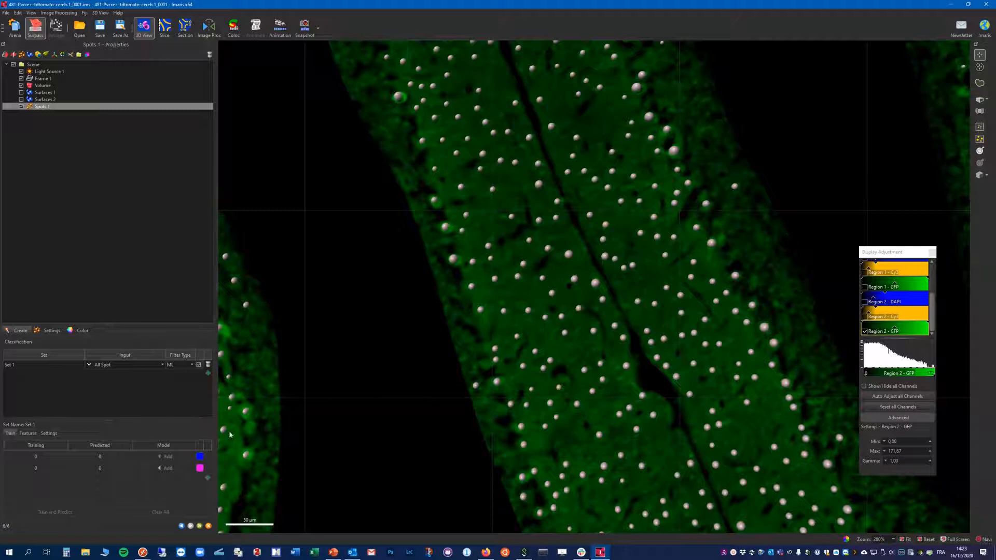
left_click(436, 201)
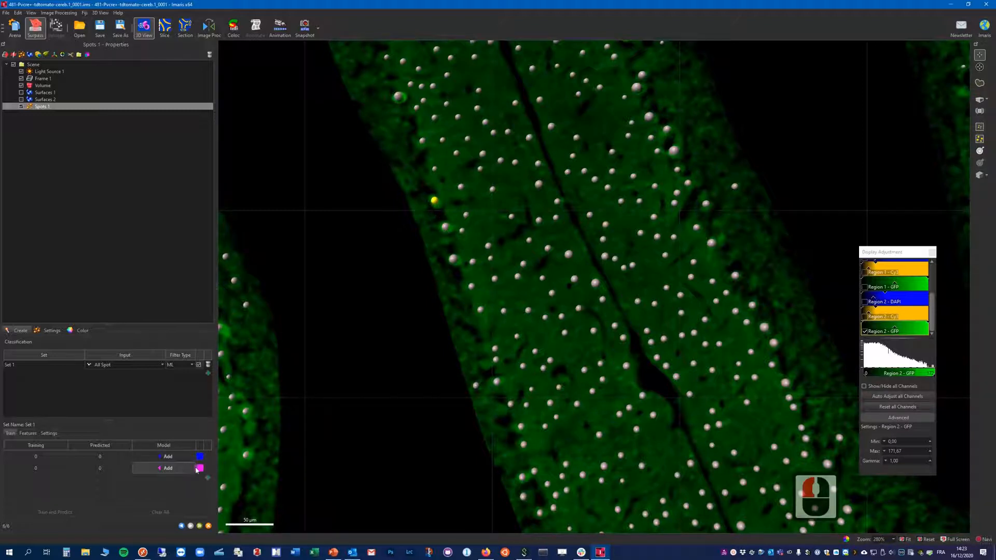
left_click(160, 468)
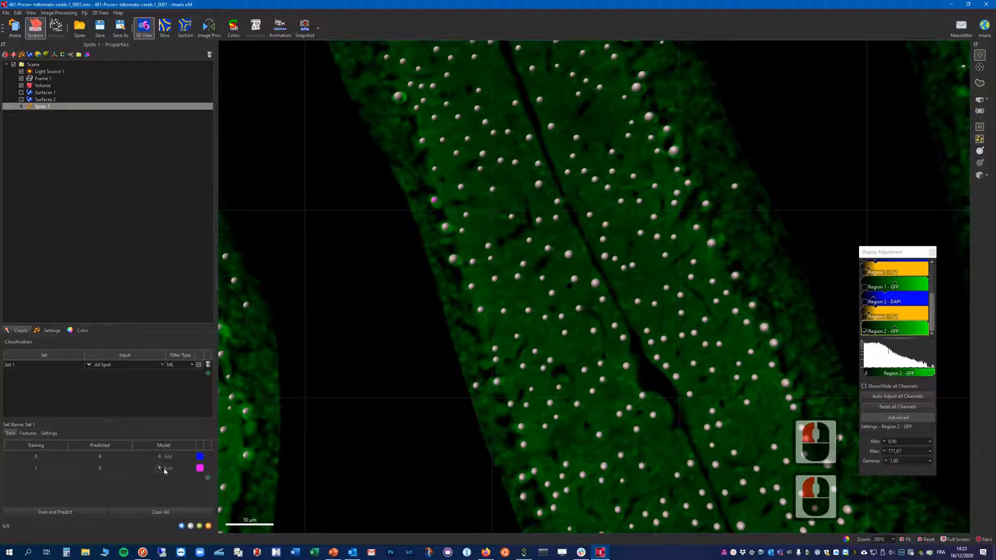
left_click(445, 227)
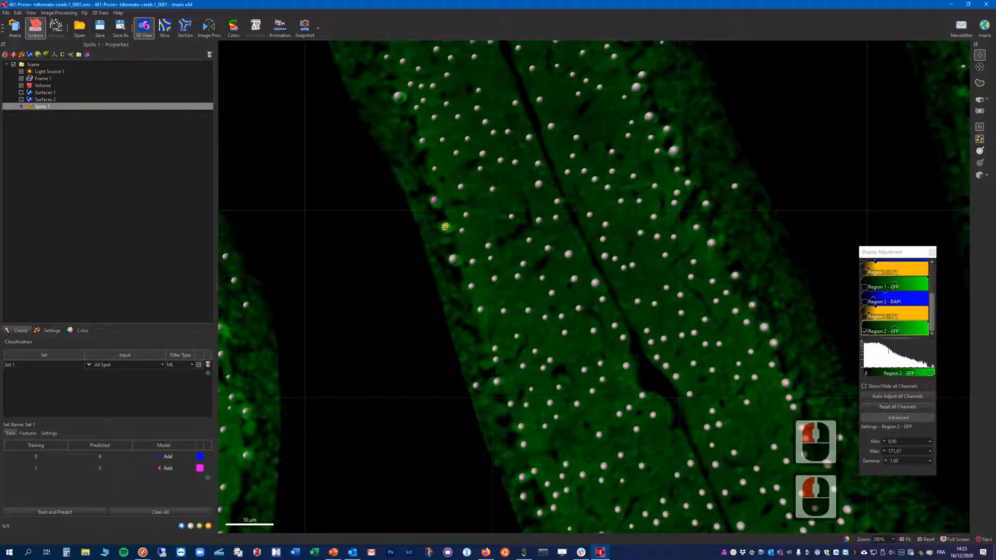
left_click(165, 468)
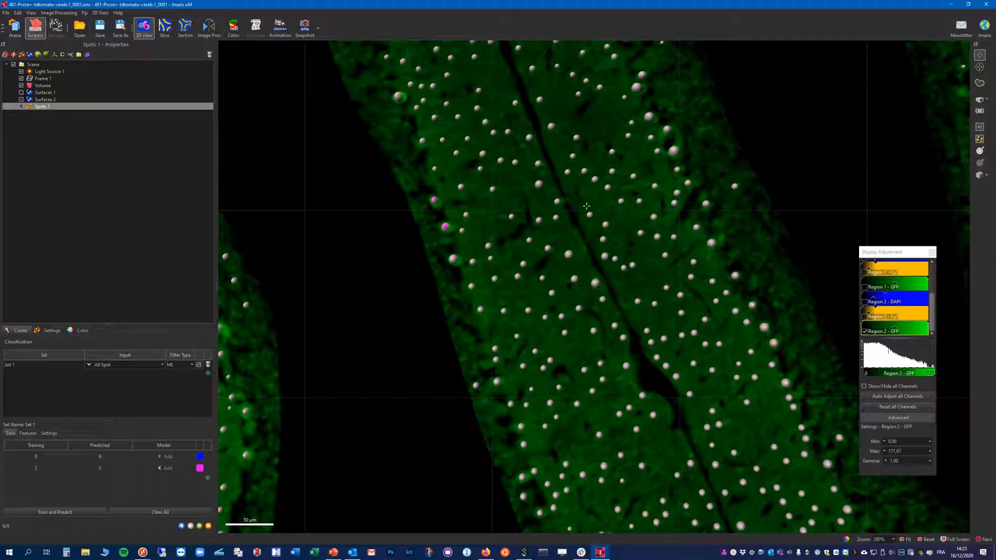
- With the circle selection mode, add two round patches of dim spots inside the central fold to the blue training class
left_click(979, 69)
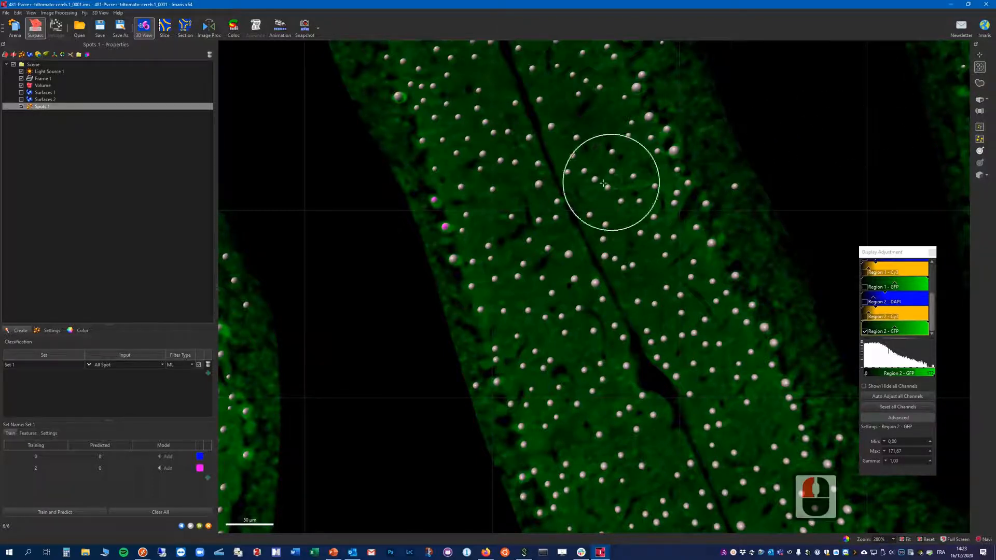
left_click(513, 144)
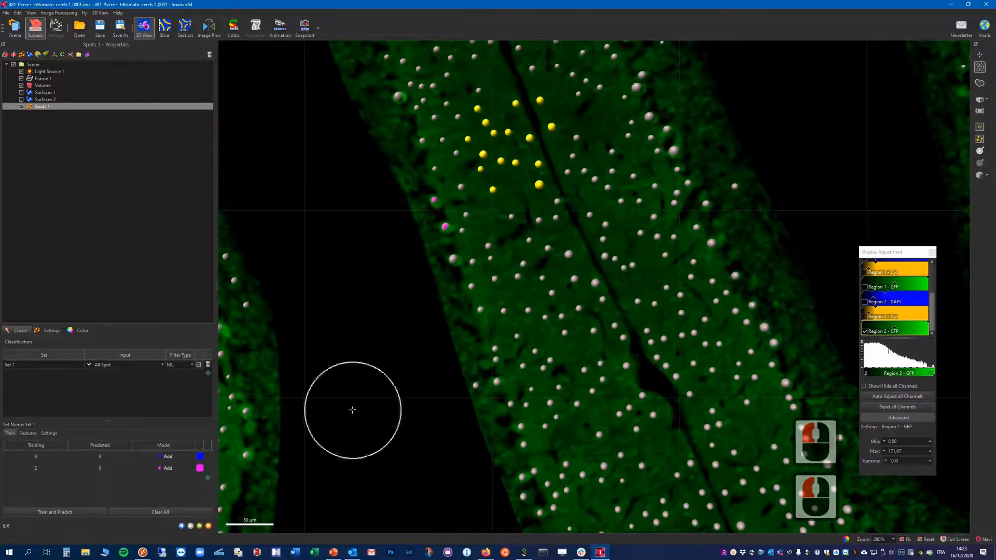
left_click(165, 456)
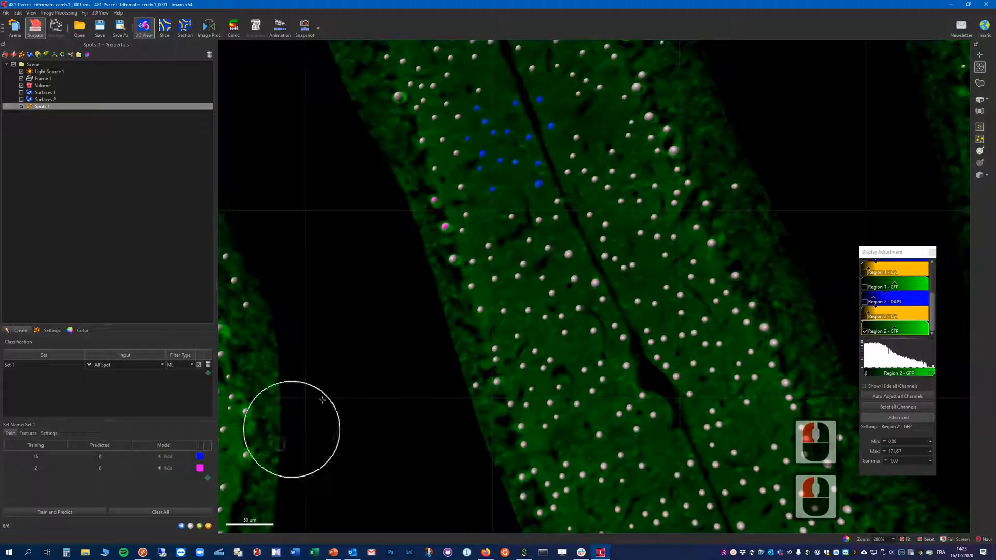
left_click(587, 368)
left_click(166, 457)
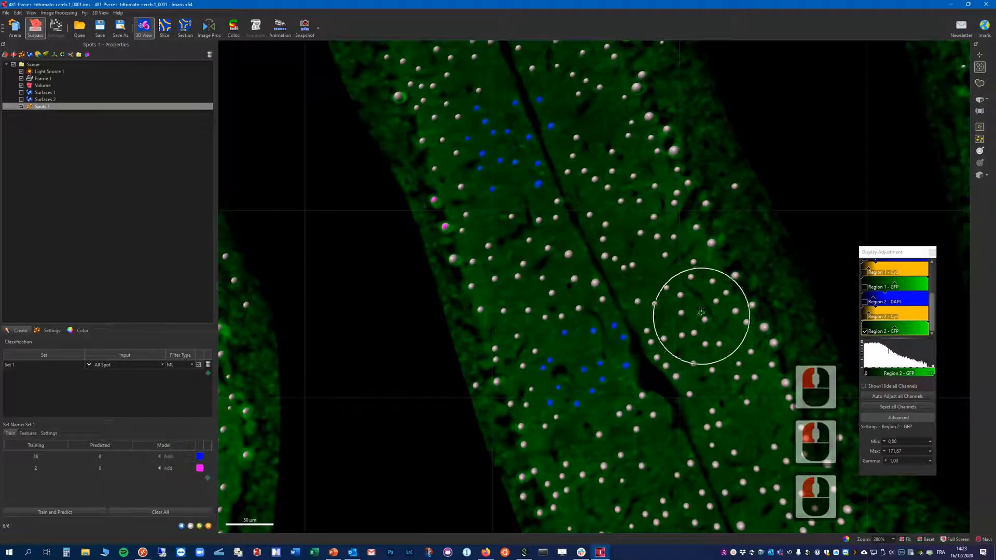
- Add a circle-selected patch of spots in the middle of the small left fold to the blue training class
scroll(701, 312, "down", 5)
scroll(480, 352, "up", 5)
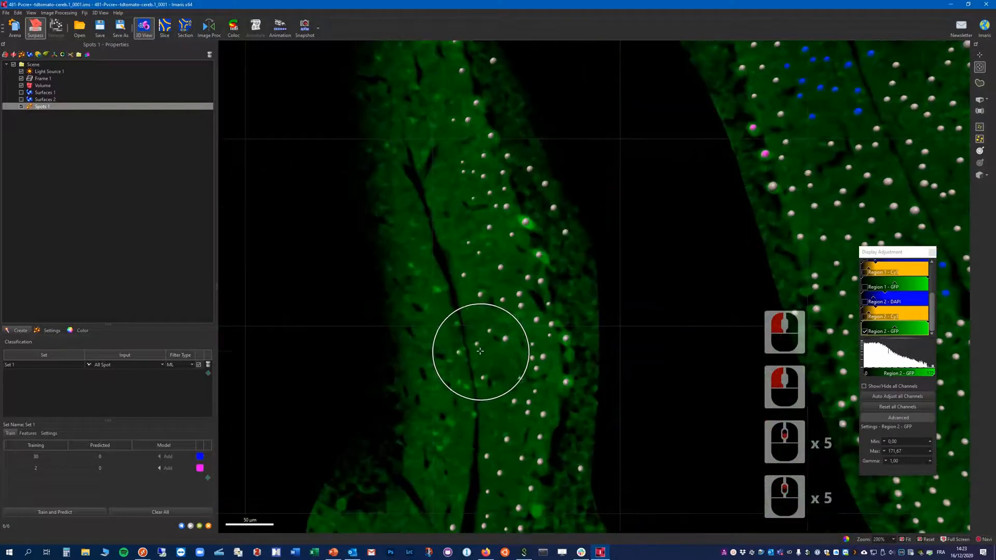
scroll(480, 352, "up", 2)
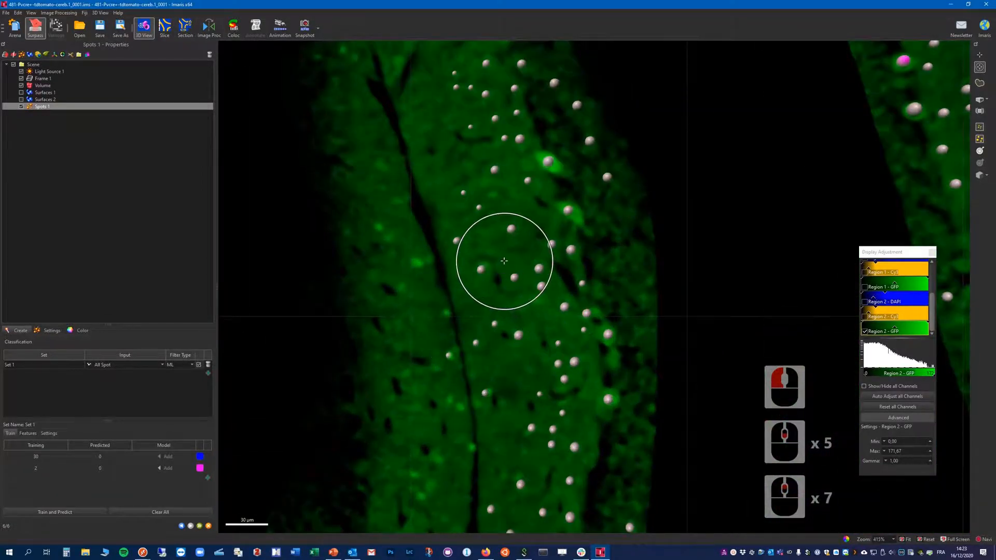
left_click(504, 261)
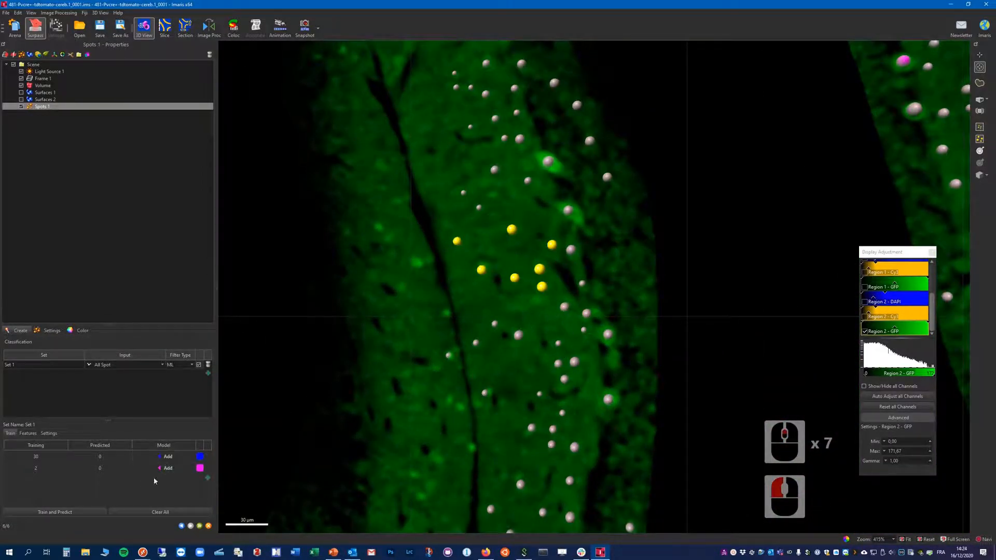
left_click(167, 456)
- Add a circle-selected patch of spots inside the wide part of the right fold to the blue training class
scroll(674, 342, "down", 5)
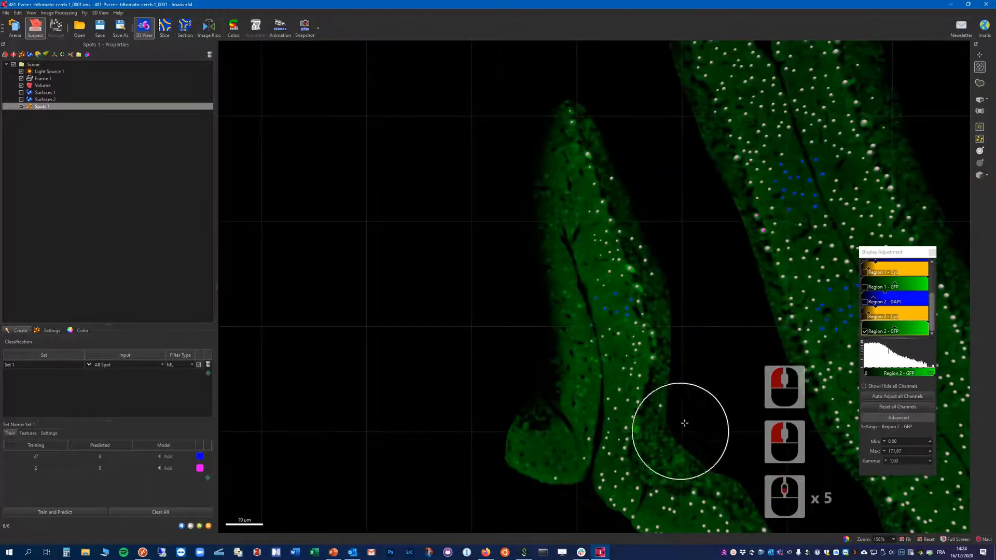
right_click_drag(685, 423, 463, 179)
right_click_drag(513, 179, 375, 223)
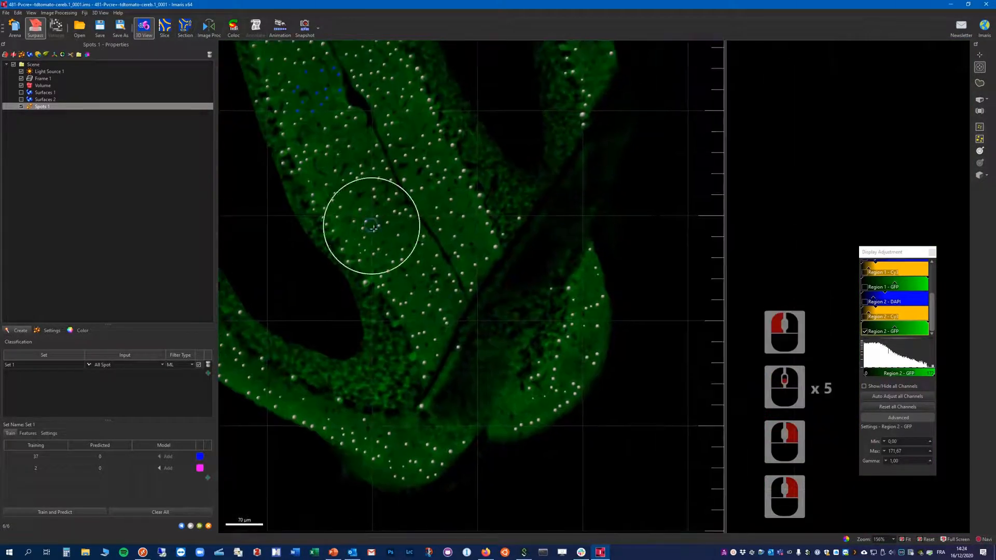
right_click_drag(436, 160, 423, 236)
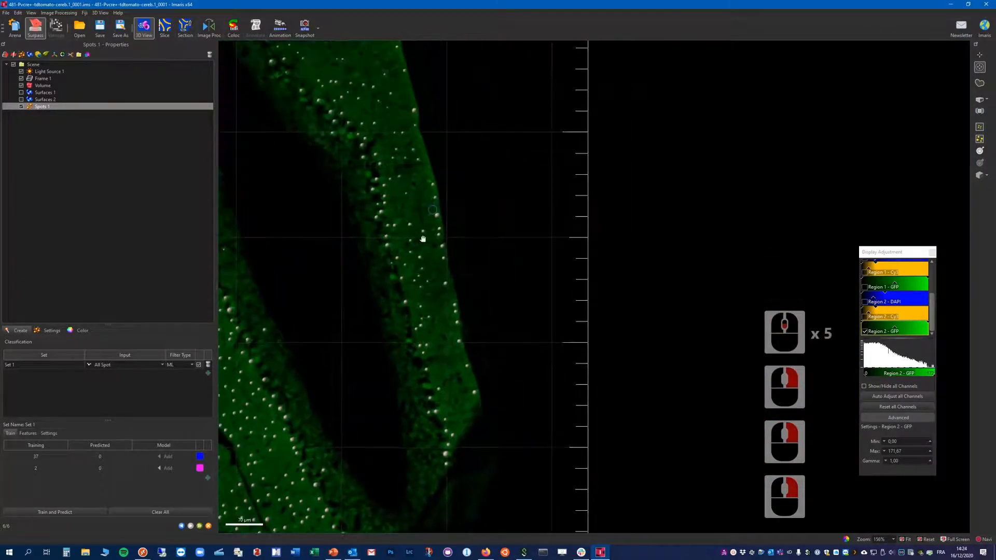
right_click_drag(396, 126, 382, 235)
scroll(383, 235, "up", 4)
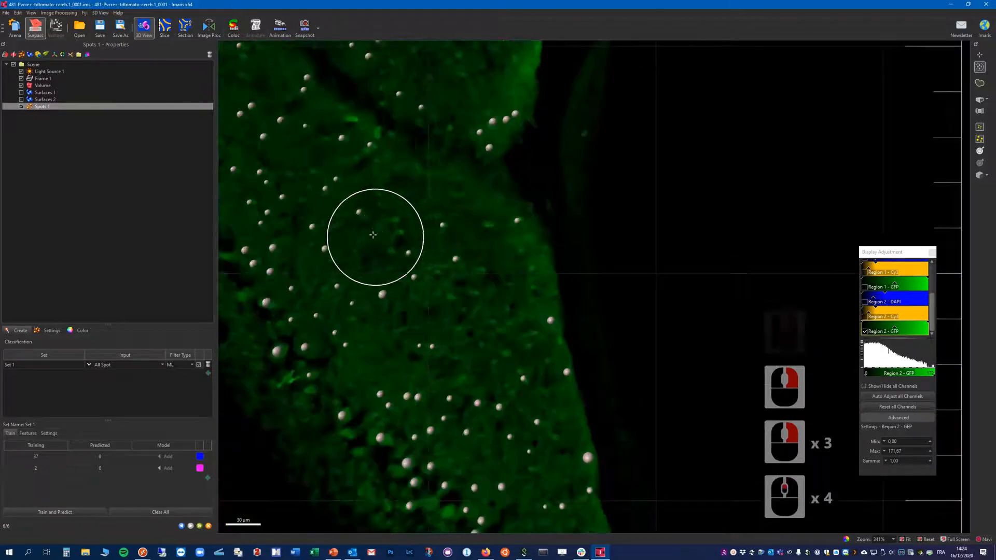
right_click(329, 284)
left_click(285, 210)
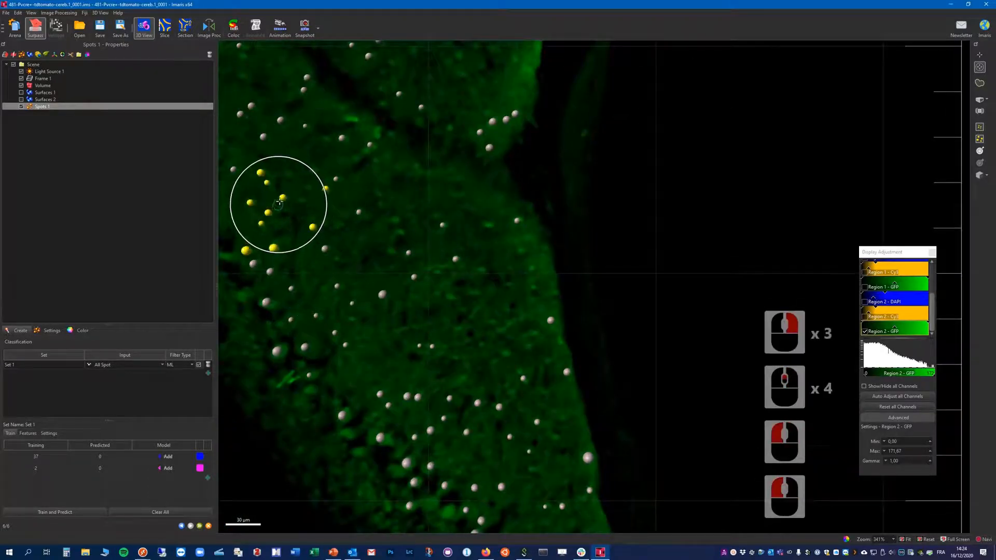
left_click(173, 457)
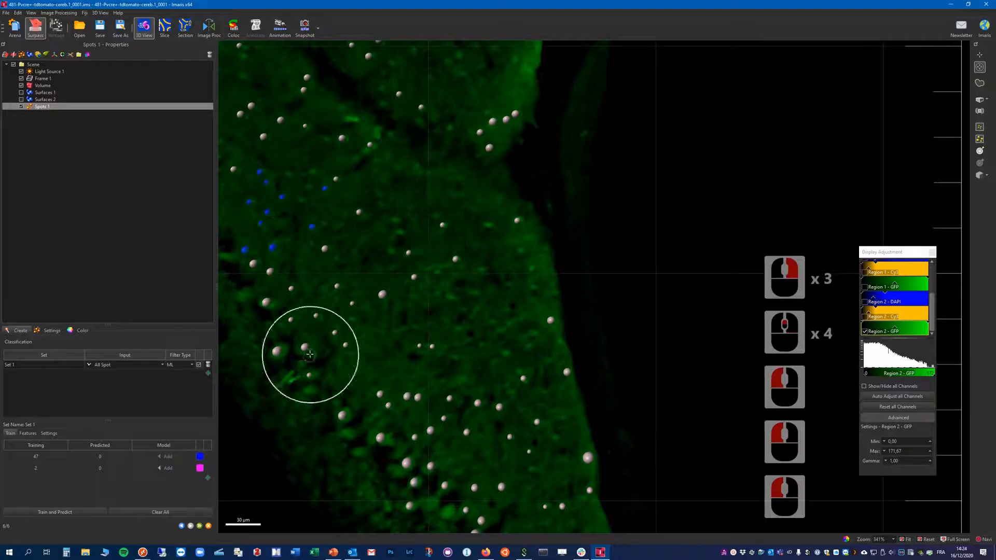
- Switch back to single-spot selection and add one large spot on the right fold's left edge to the magenta training class
scroll(367, 311, "down", 6)
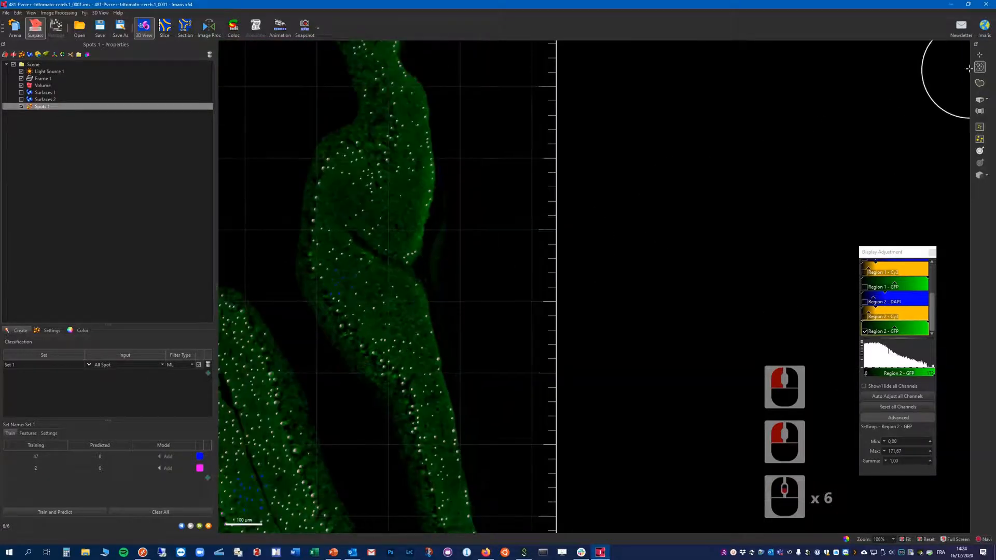
left_click(979, 55)
scroll(308, 324, "up", 7)
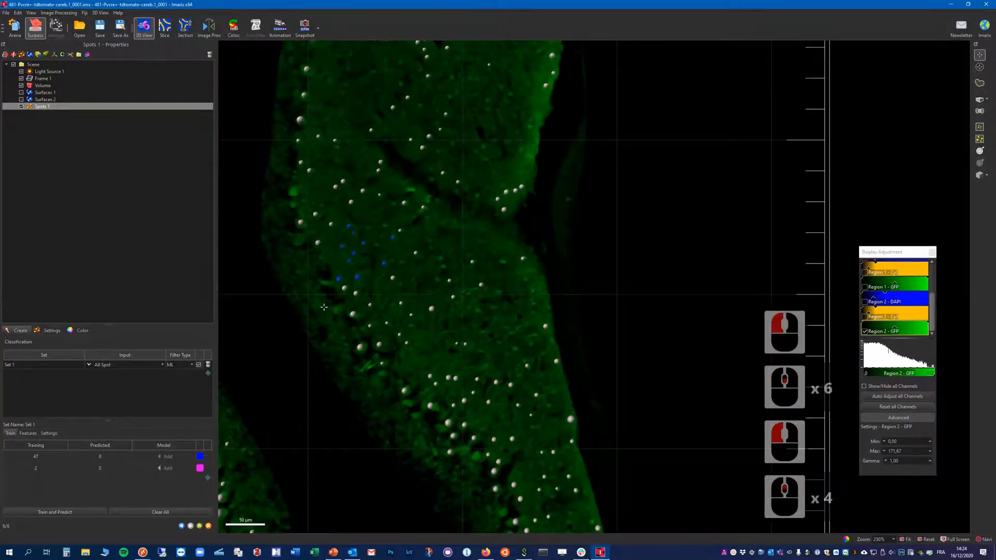
right_click_drag(400, 410, 429, 336)
left_click(429, 336)
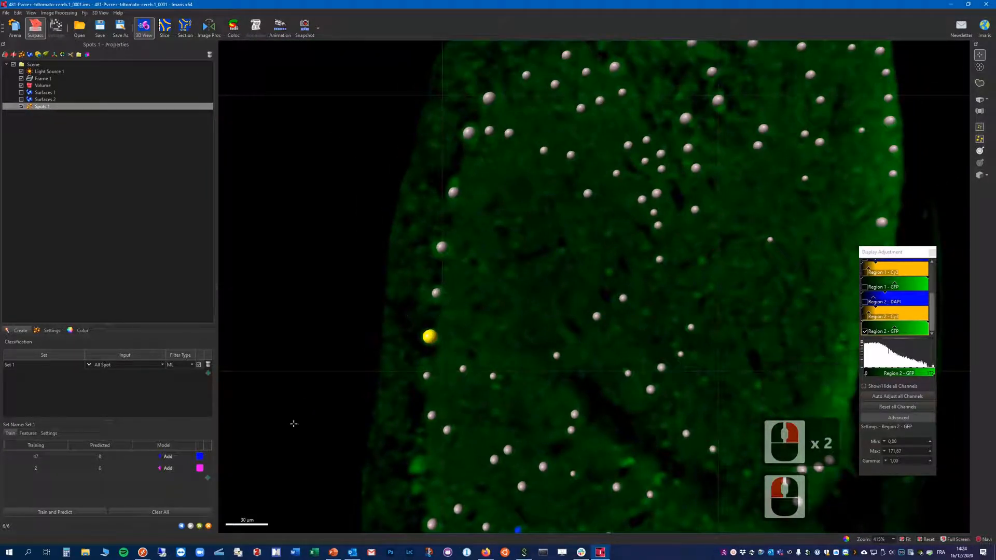
left_click(167, 468)
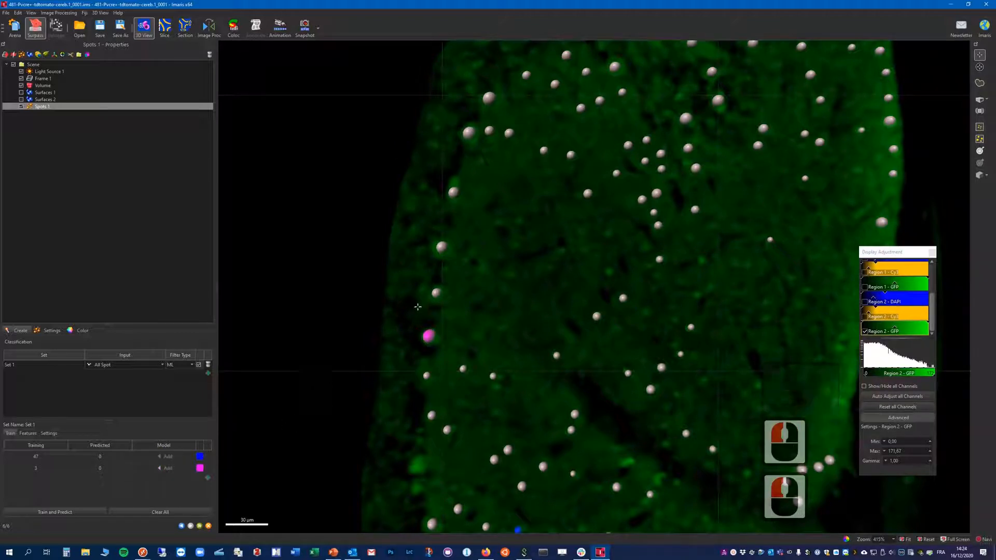
- Select the five neighbouring spots running up the right fold's left edge together and add them to the magenta training class
left_click(436, 293)
left_click(436, 293)
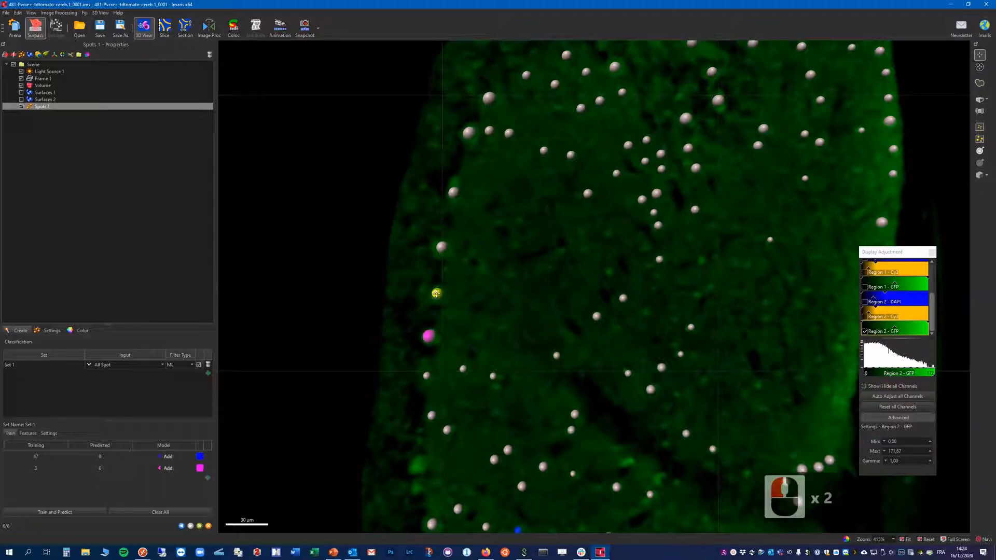
left_click(442, 247, "ctrl")
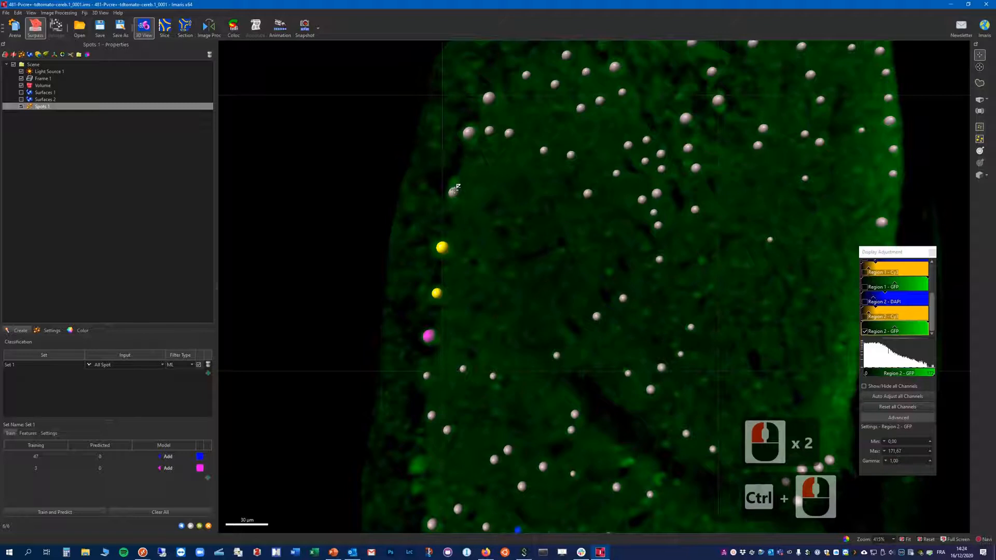
left_click(455, 191, "ctrl")
left_click(470, 134, "ctrl")
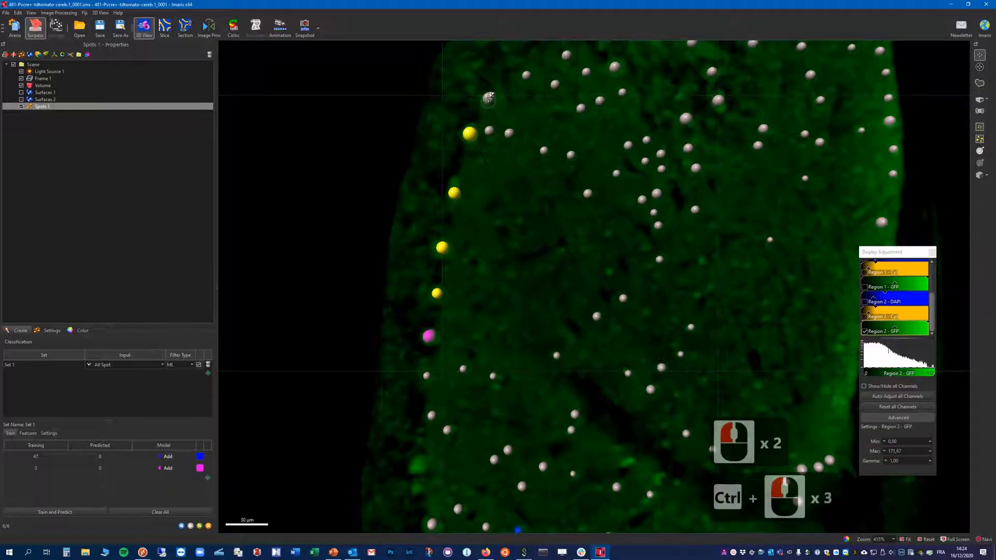
left_click(489, 99, "ctrl")
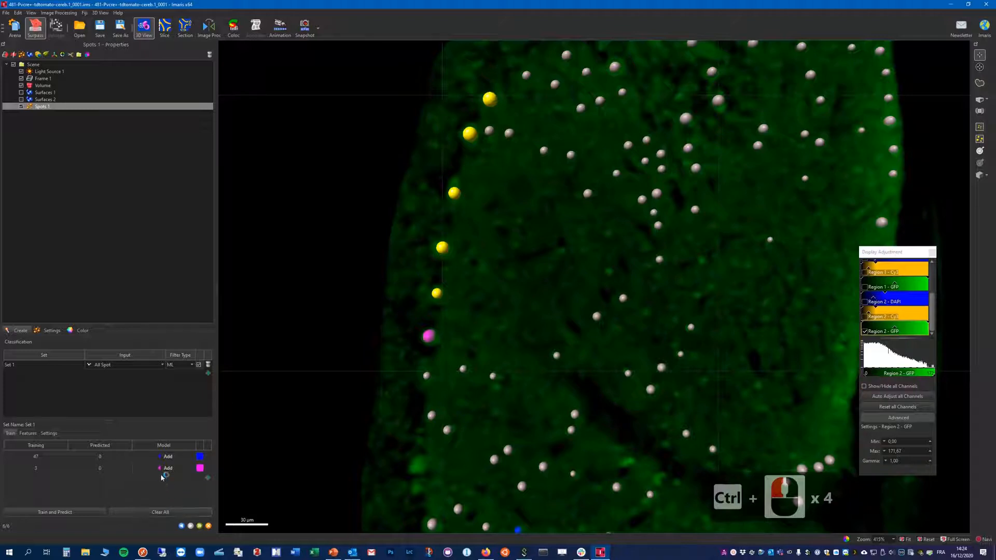
left_click(167, 468)
- Add four large spots along the central fold's right edge to the magenta training class
scroll(488, 391, "down", 7)
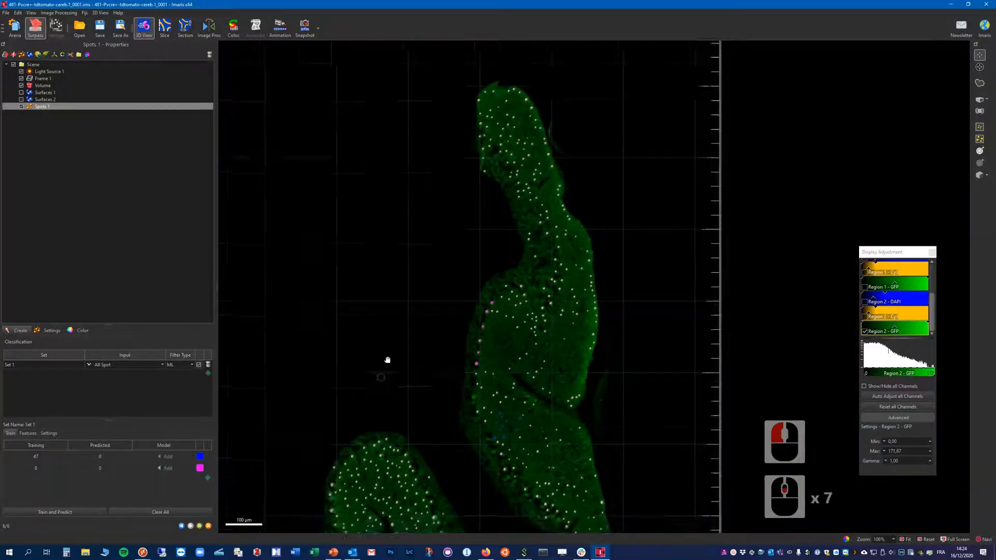
right_click_drag(387, 358, 460, 135)
right_click_drag(416, 341, 409, 224)
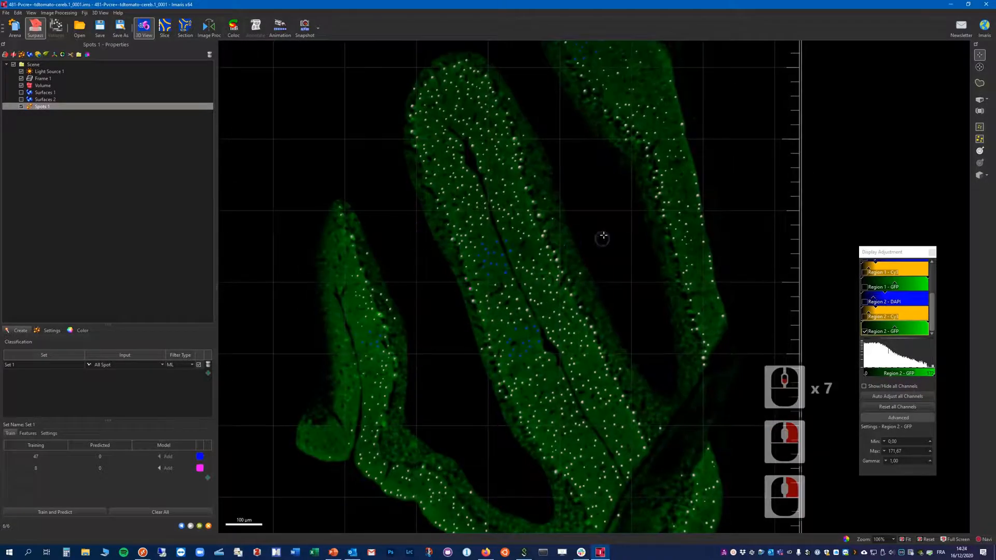
scroll(591, 240, "up", 4)
scroll(564, 244, "up", 2)
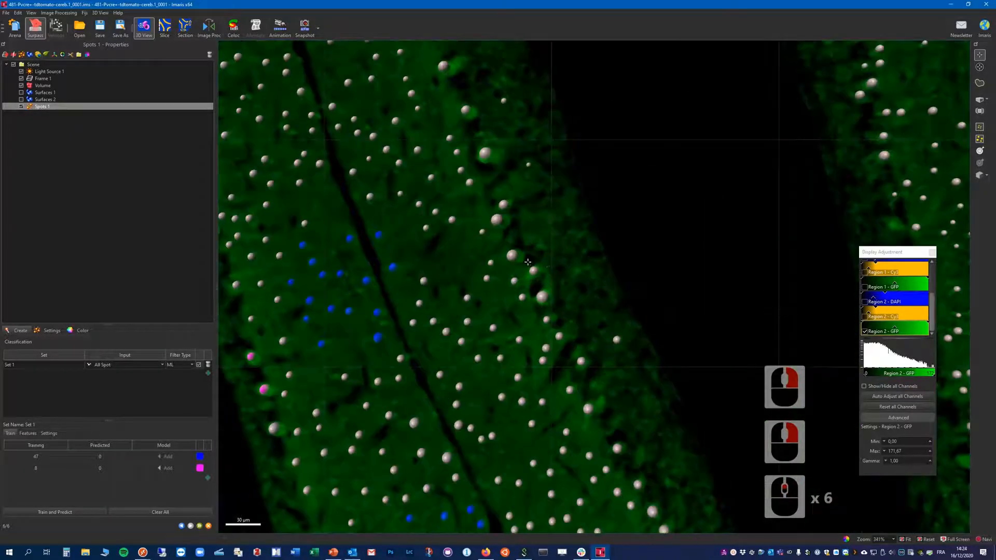
left_click(498, 221)
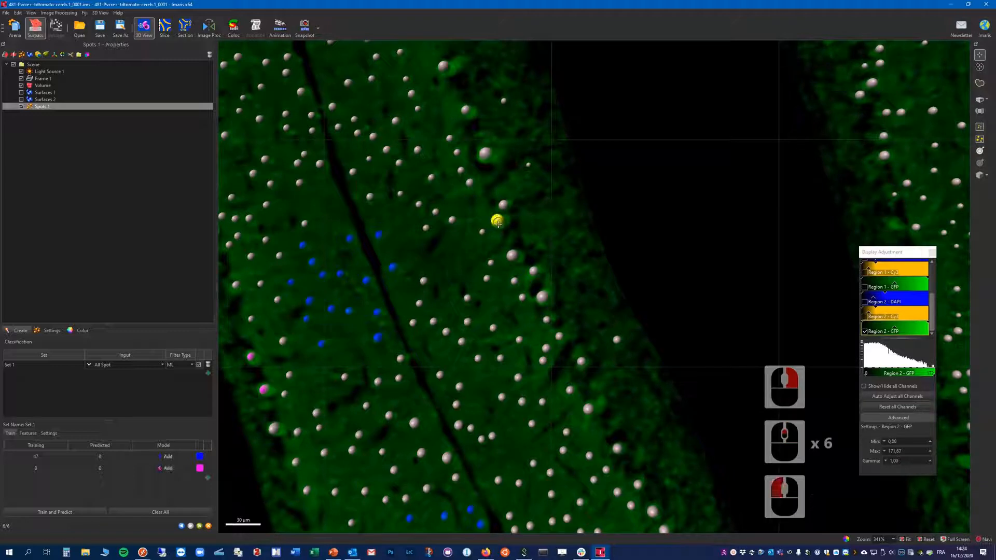
left_click(513, 255, "ctrl")
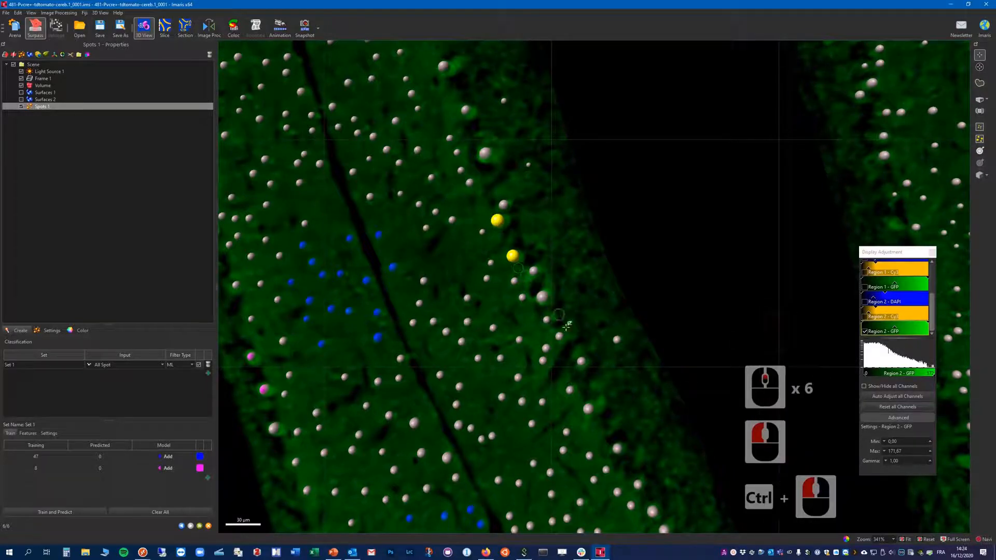
left_click(545, 300, "ctrl")
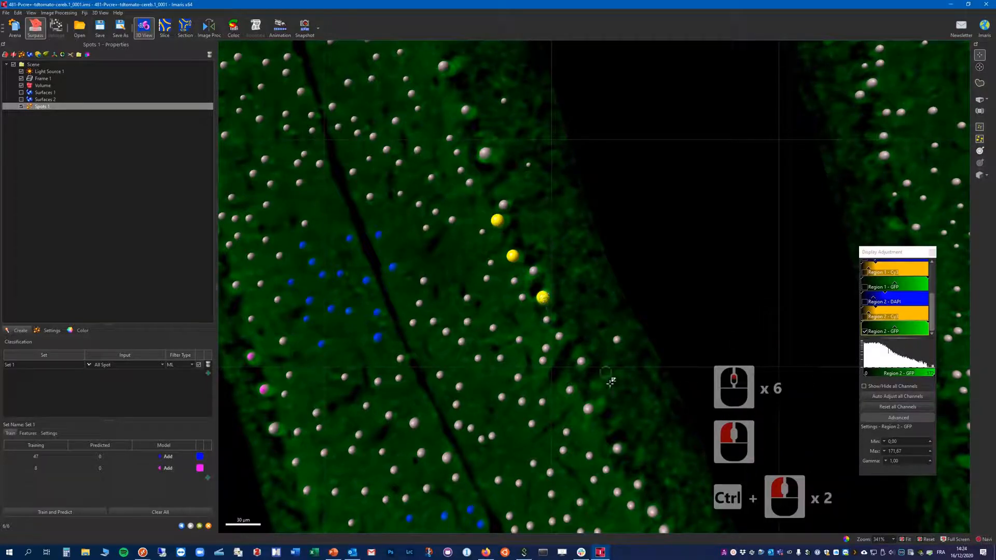
left_click(486, 154, "ctrl")
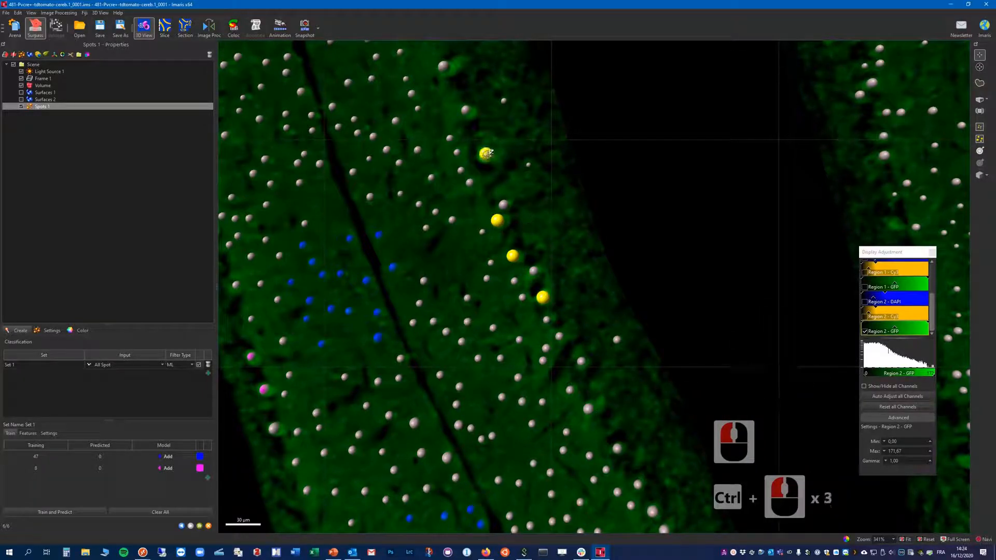
left_click(166, 468)
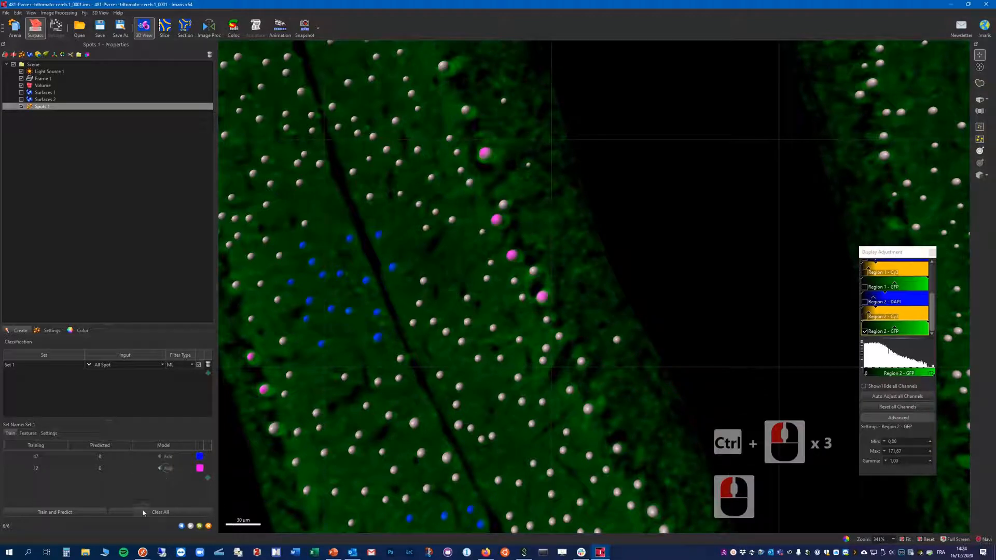
- Train the classifier and predict all spots, and check the blue and magenta classes across the folds of the section
left_click(52, 512)
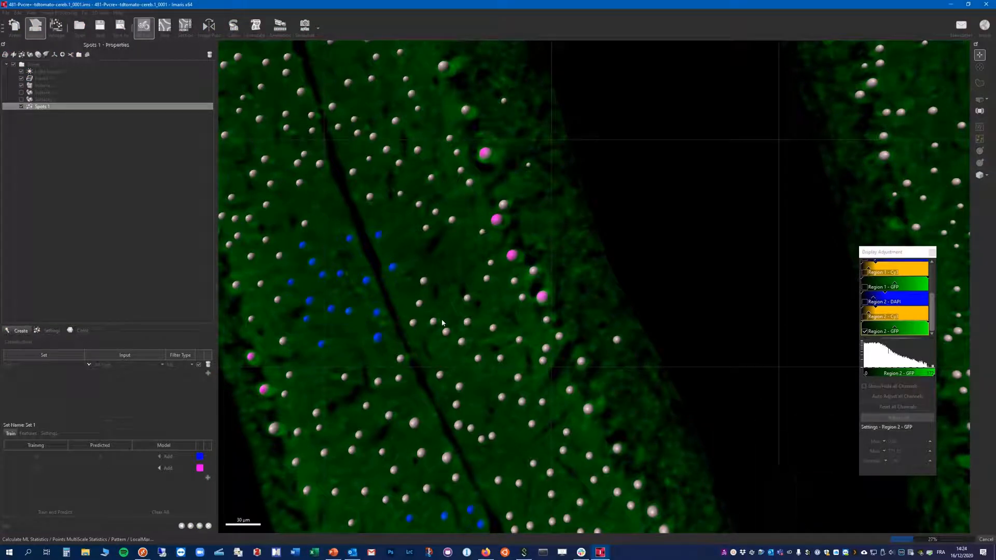
scroll(442, 323, "down", 3)
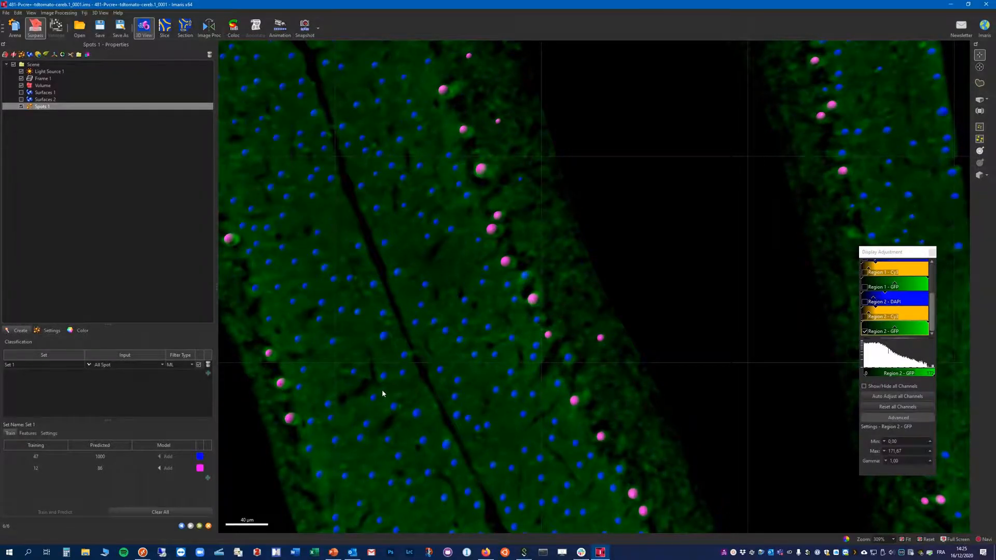
scroll(383, 393, "down", 8)
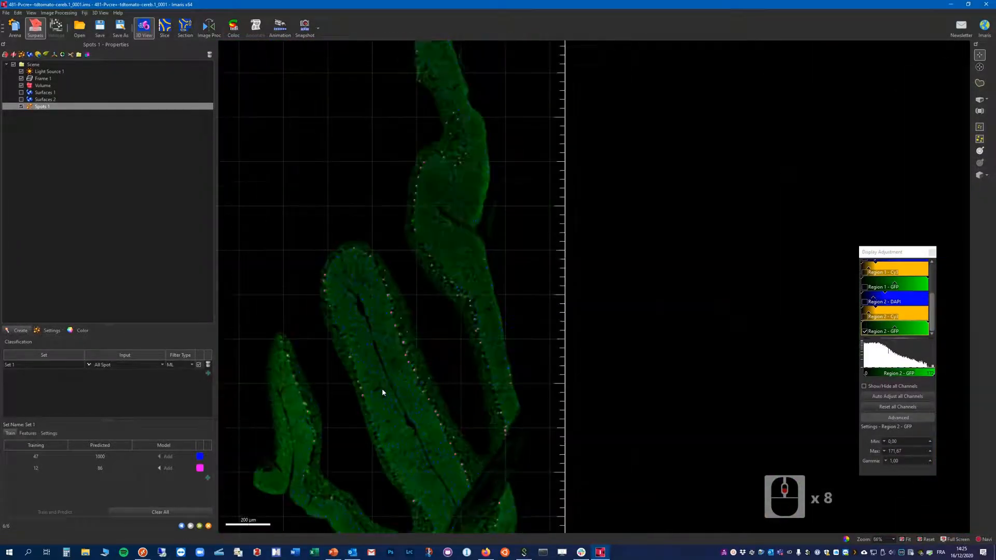
scroll(382, 393, "down", 1)
scroll(382, 393, "up", 4)
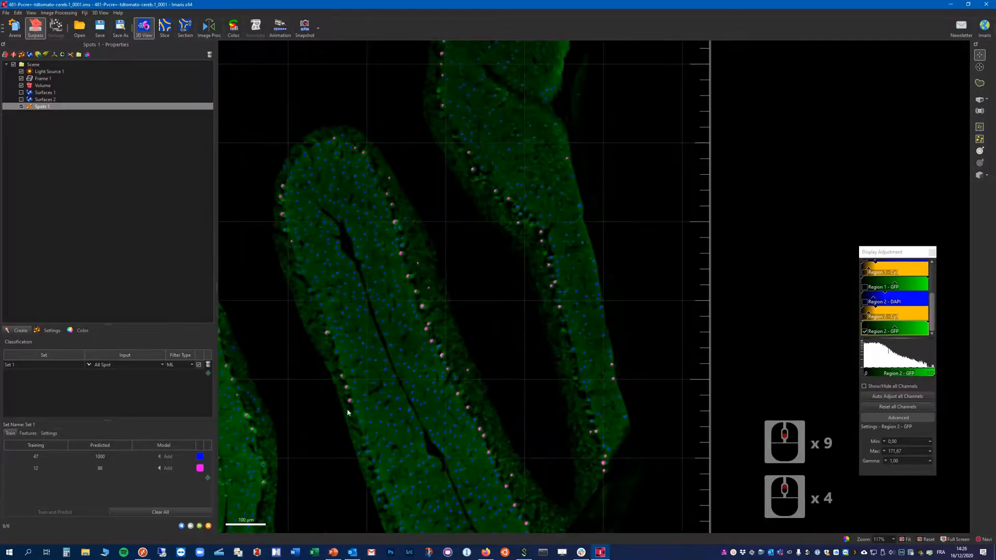
right_click_drag(348, 412, 415, 276)
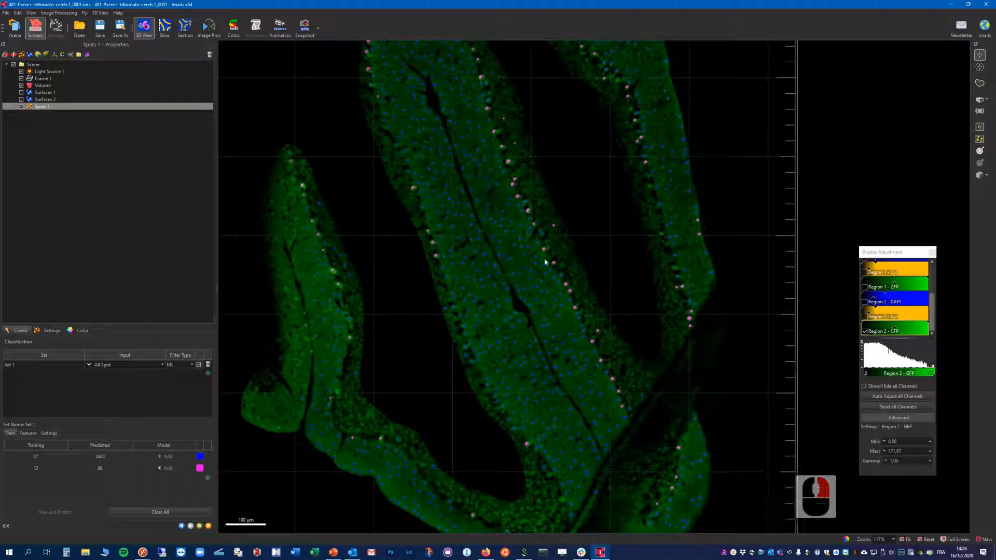
right_click_drag(507, 196, 430, 296)
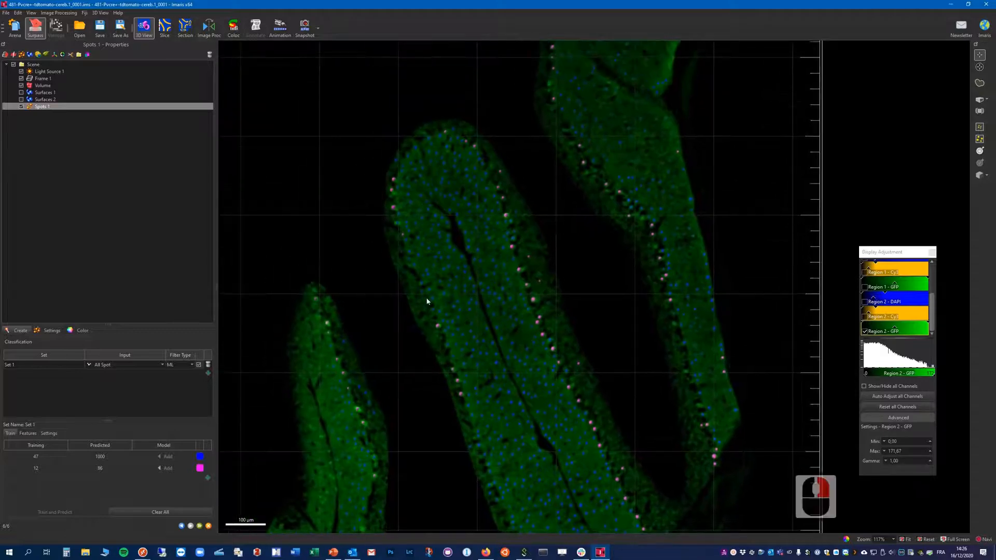
- Add the blue spot just above the magenta pair in the right fold's lower part to the magenta training class
scroll(410, 289, "up", 6)
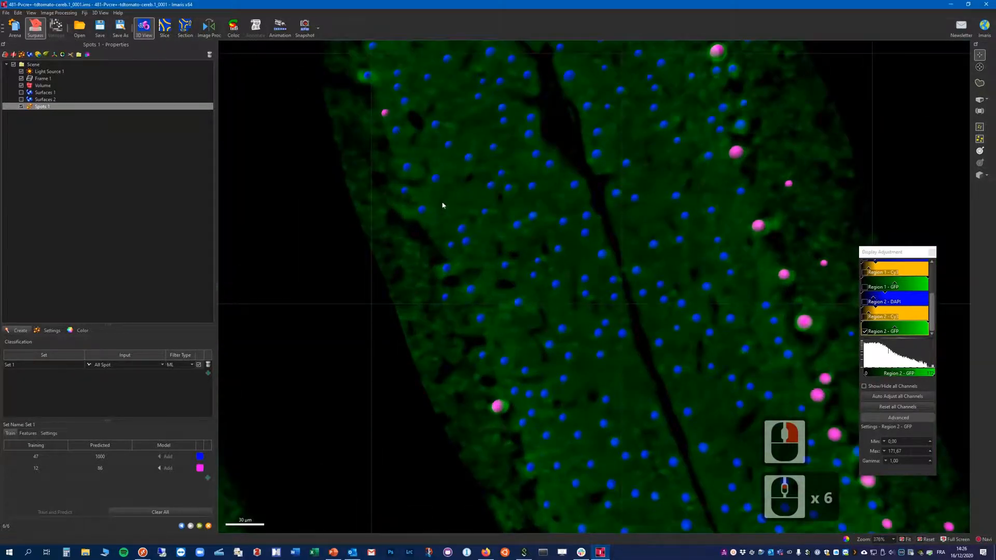
scroll(486, 319, "down", 3)
right_click_drag(478, 327, 298, 336)
right_click_drag(471, 361, 345, 194)
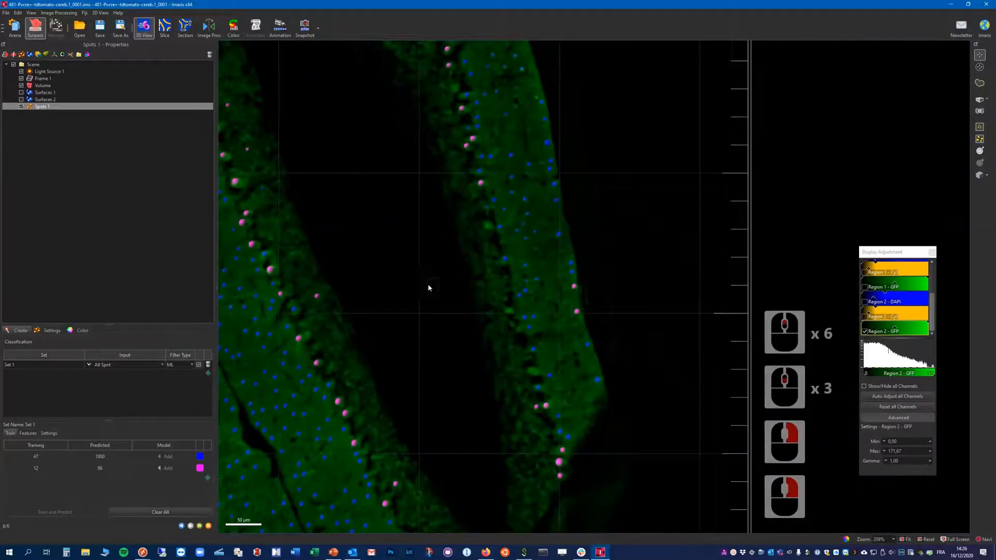
right_click_drag(430, 287, 396, 219)
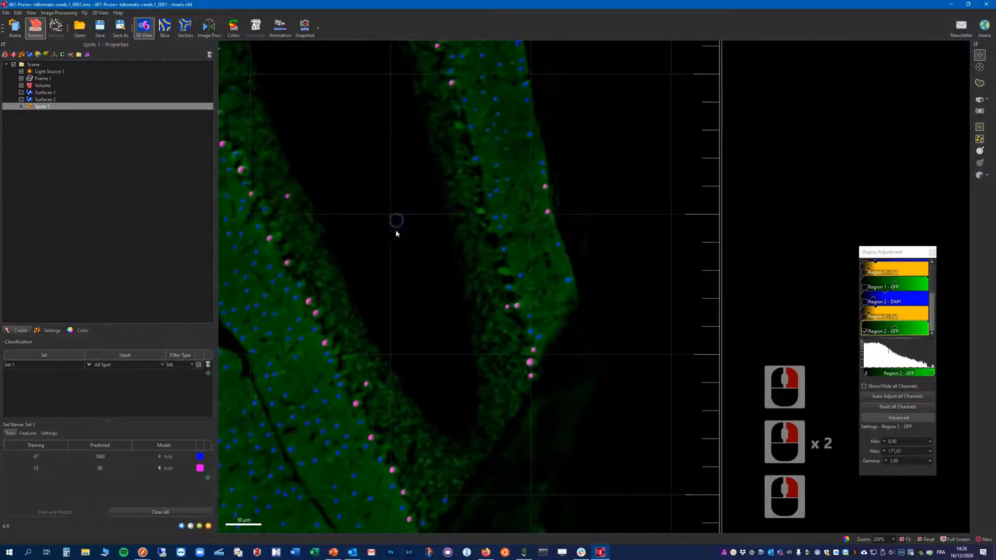
right_click_drag(414, 326, 478, 342)
scroll(521, 241, "up", 3)
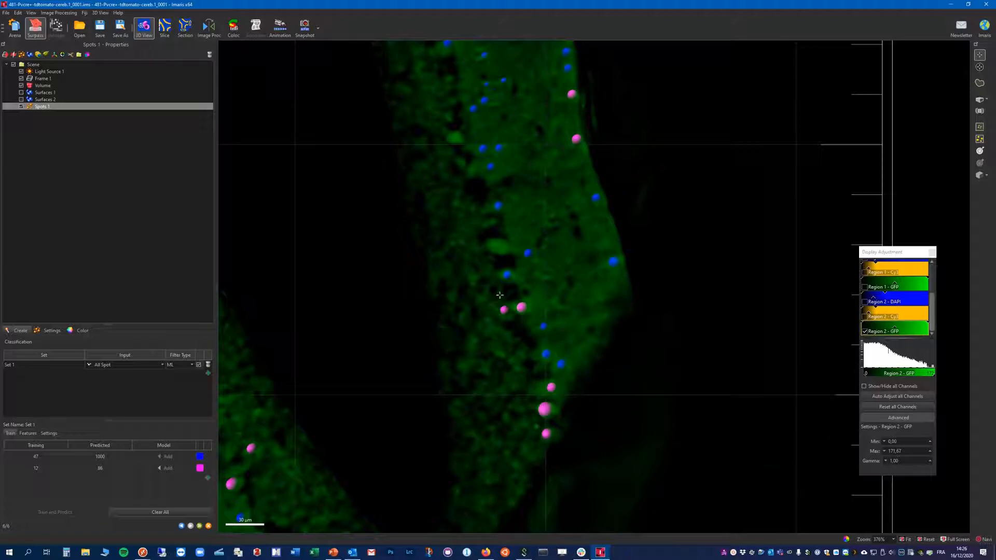
left_click(507, 277)
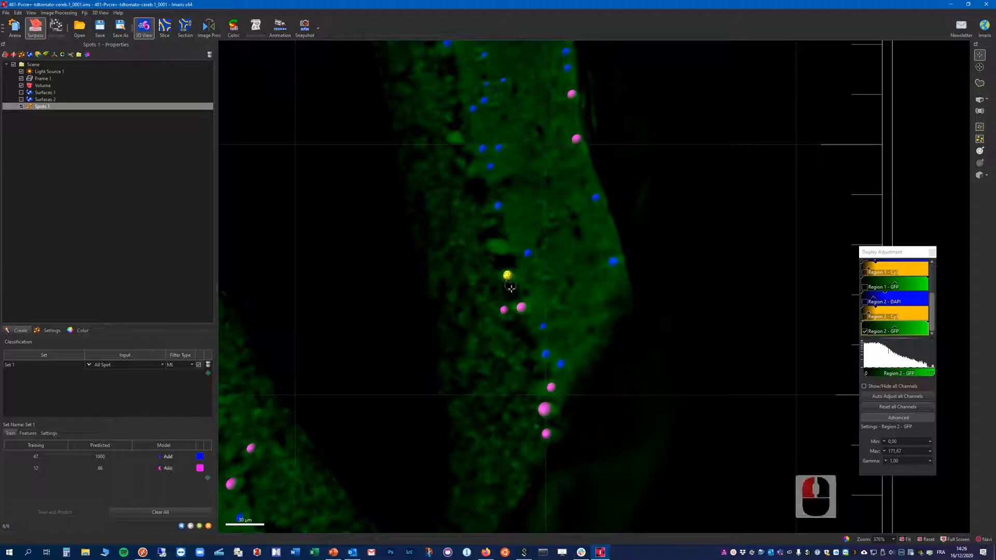
left_click(159, 468)
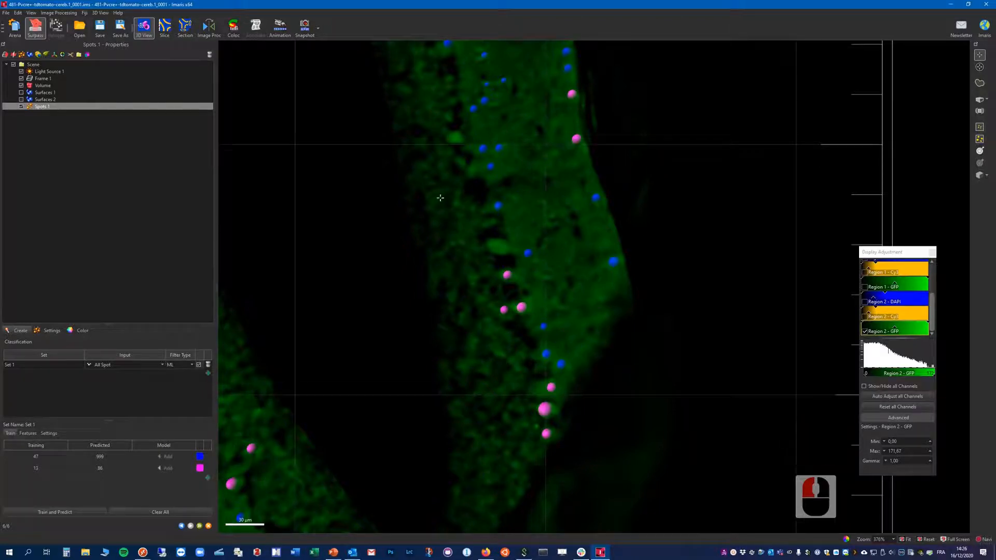
- Examine the predicted blue and magenta spots along the edges of the right and central folds
left_click_drag(518, 355, 467, 406)
right_click_drag(433, 285, 485, 456)
right_click_drag(348, 192, 477, 380)
right_click_drag(311, 192, 543, 391)
right_click_drag(461, 254, 611, 365)
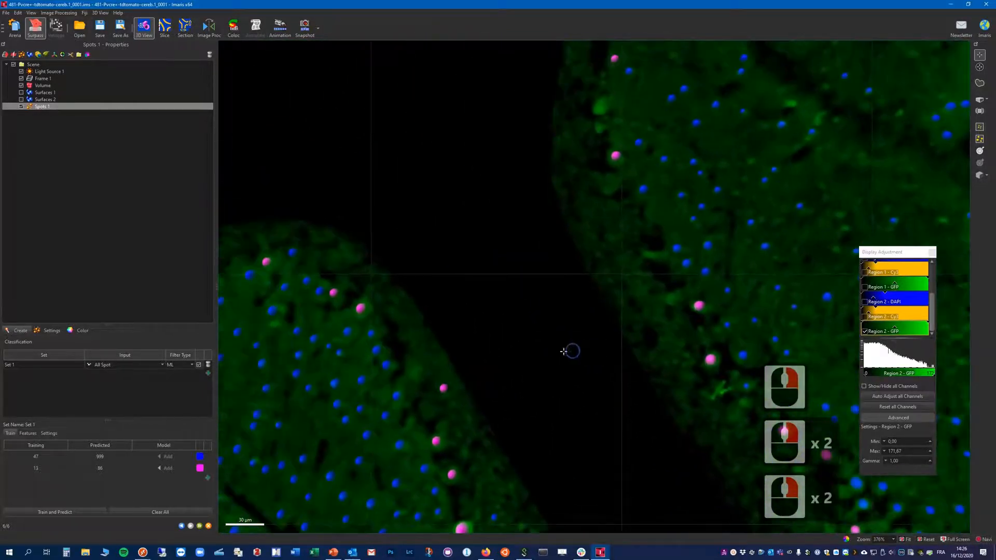
right_click_drag(515, 238, 489, 383)
right_click_drag(505, 200, 597, 61)
right_click_drag(515, 342, 577, 45)
scroll(507, 266, "down", 5)
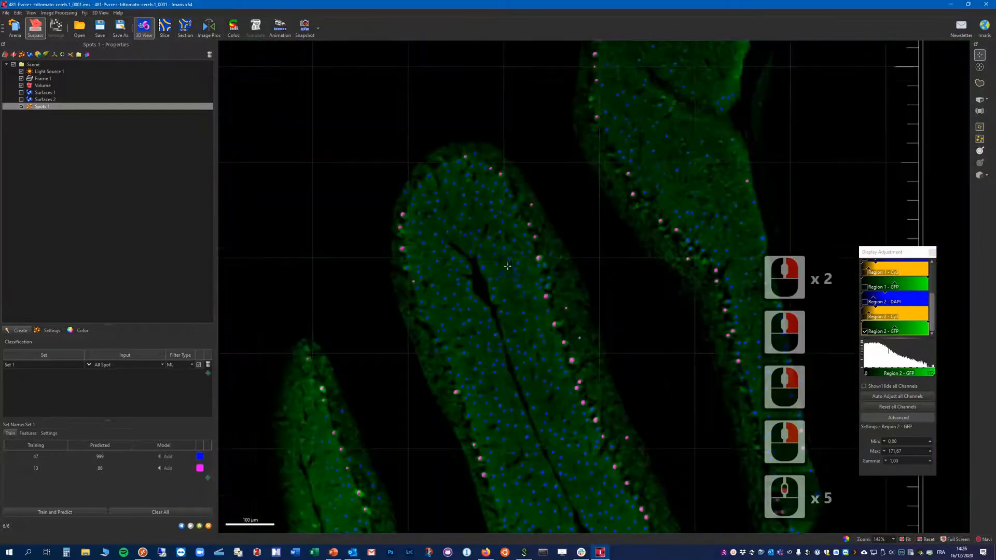
- Add the magenta spot beside the dark notch in the small fold's lower bend to the blue training class
right_click_drag(470, 434, 399, 155)
right_click_drag(453, 392, 554, 259)
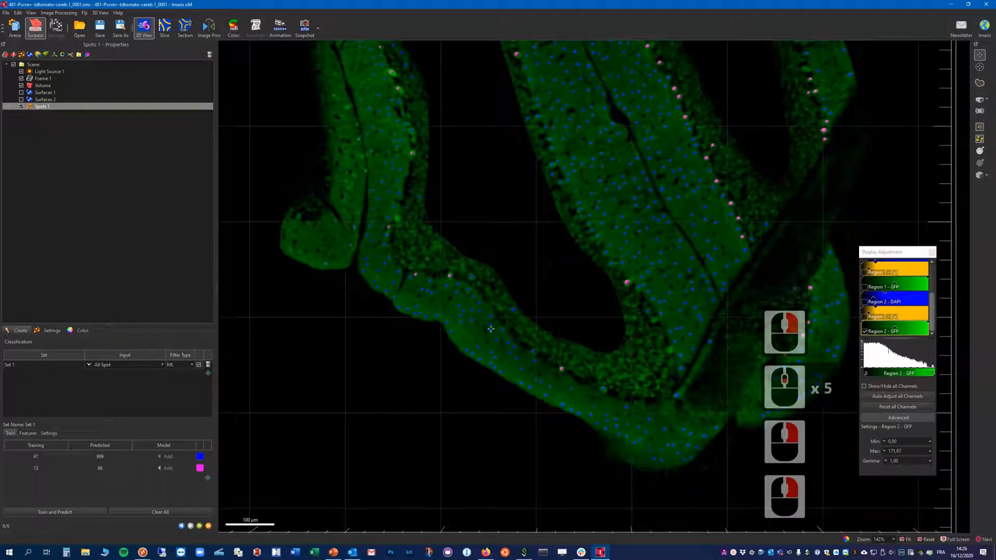
right_click_drag(459, 295, 527, 358)
scroll(493, 348, "up", 8)
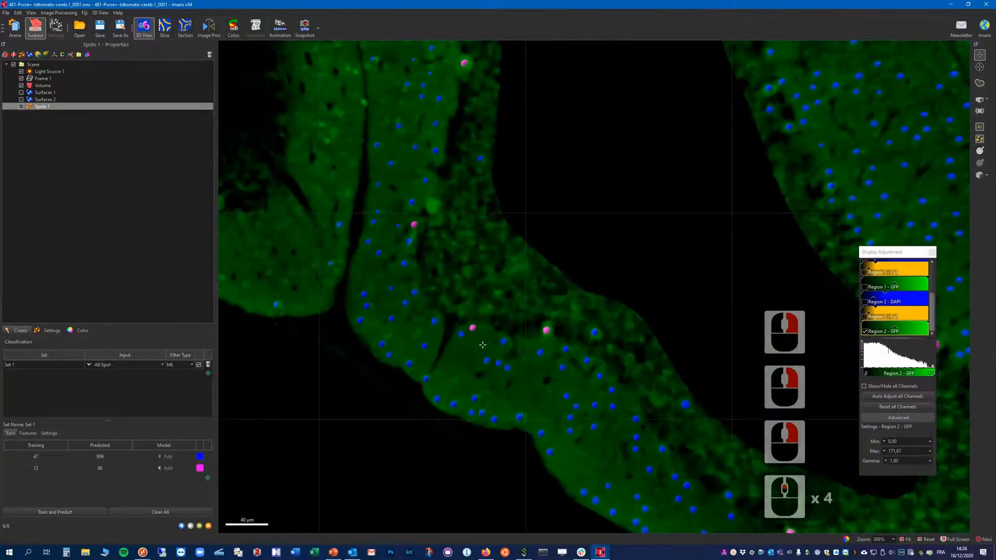
left_click(462, 310)
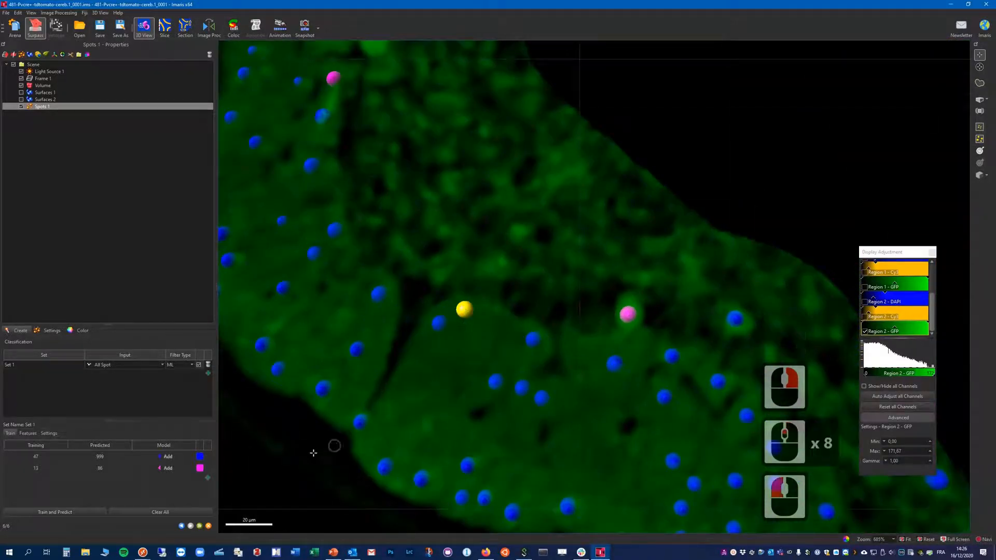
left_click(168, 458)
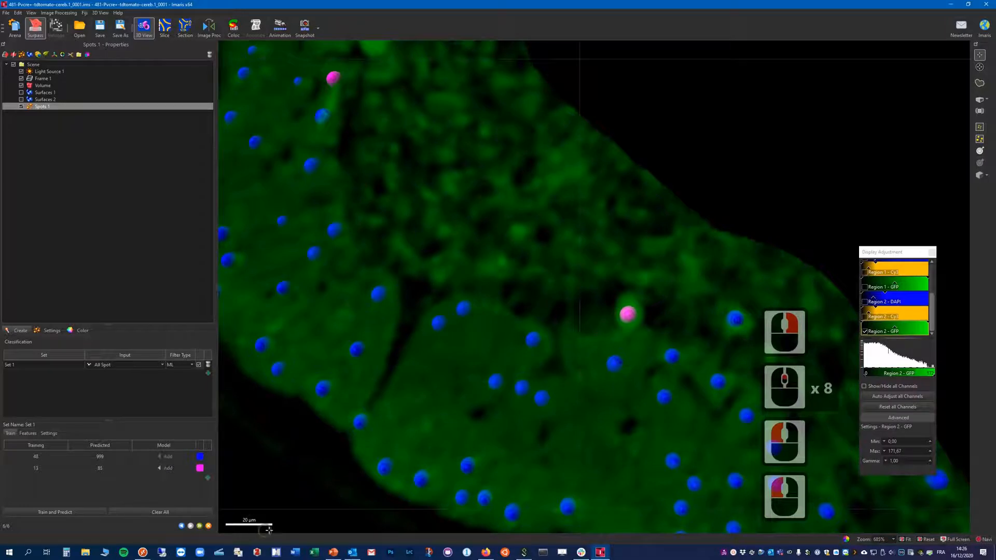
- Train the classifier and predict all spots, and check the new classes across the lower folds and up the right fold
left_click(81, 512)
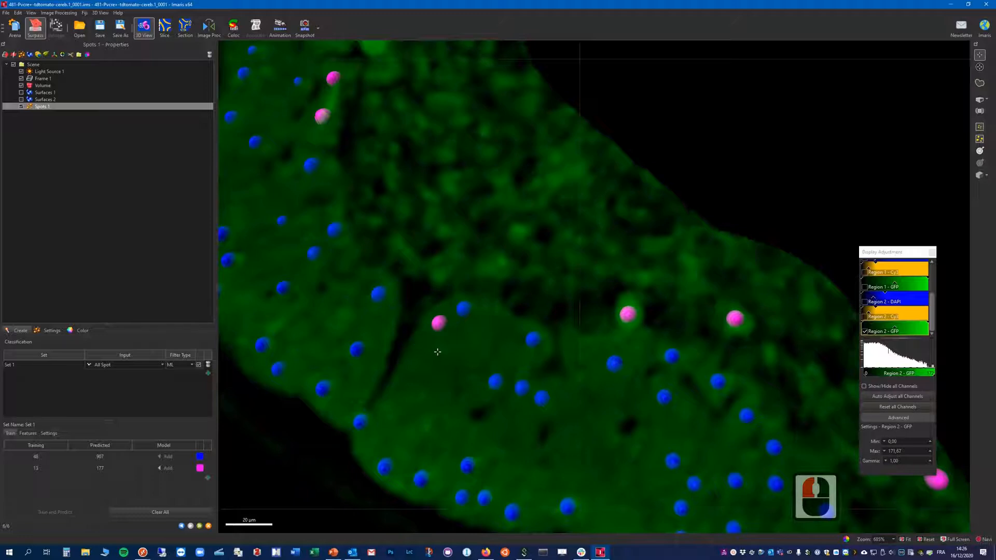
scroll(587, 390, "down", 8)
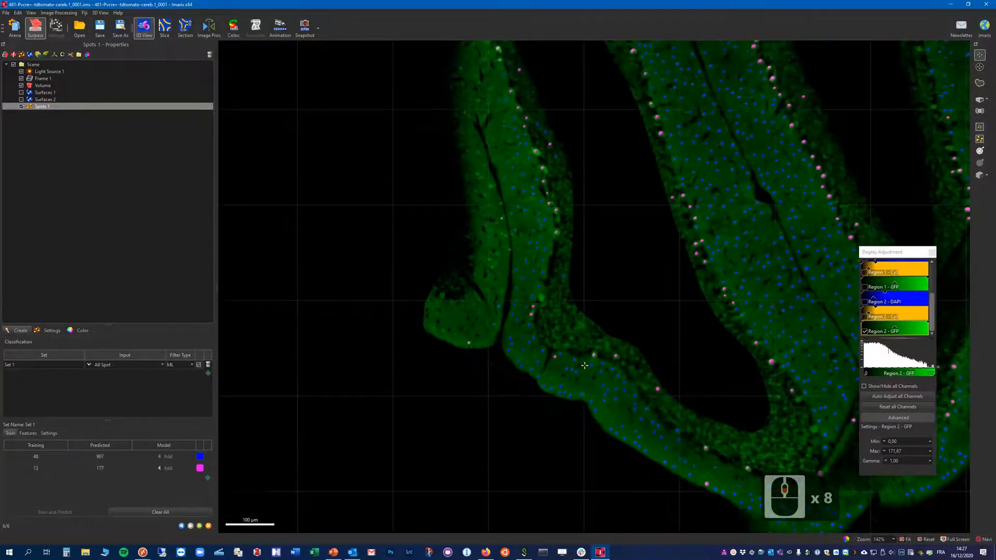
scroll(585, 366, "down", 2)
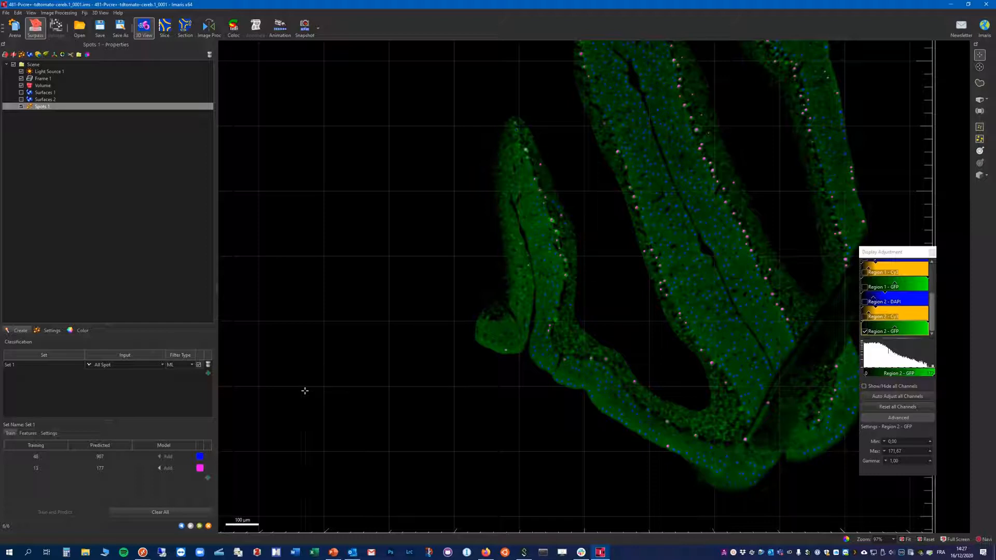
right_click_drag(510, 280, 365, 344)
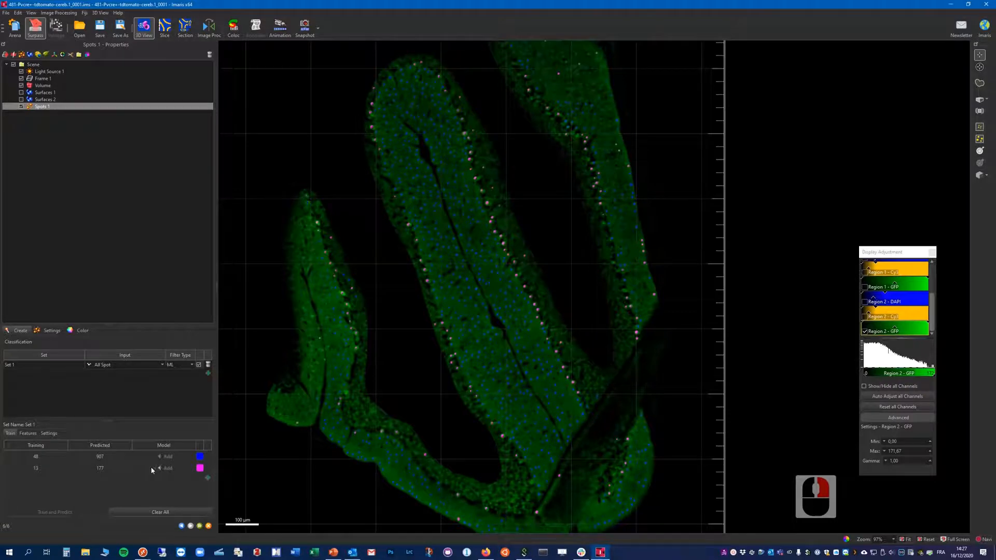
right_click_drag(461, 301, 395, 334)
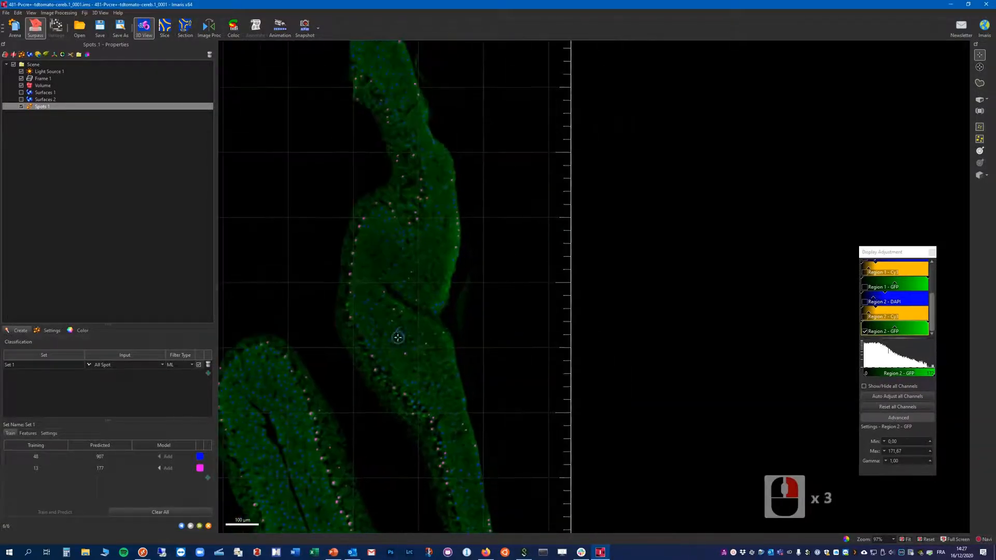
- Switch to circle selection and add the five spots above the right fold's dark cleft to the blue training class
scroll(395, 296, "up", 7)
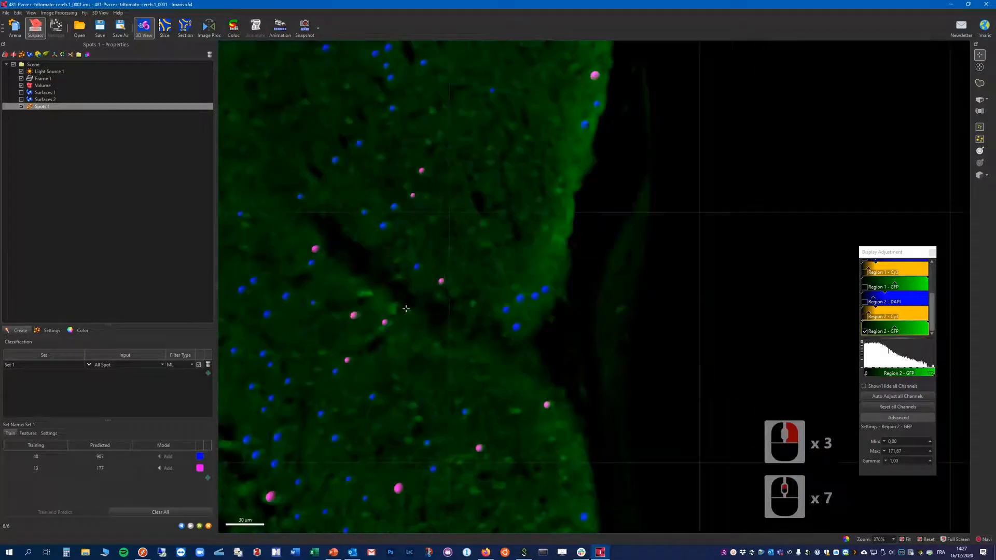
right_click_drag(319, 382, 395, 325)
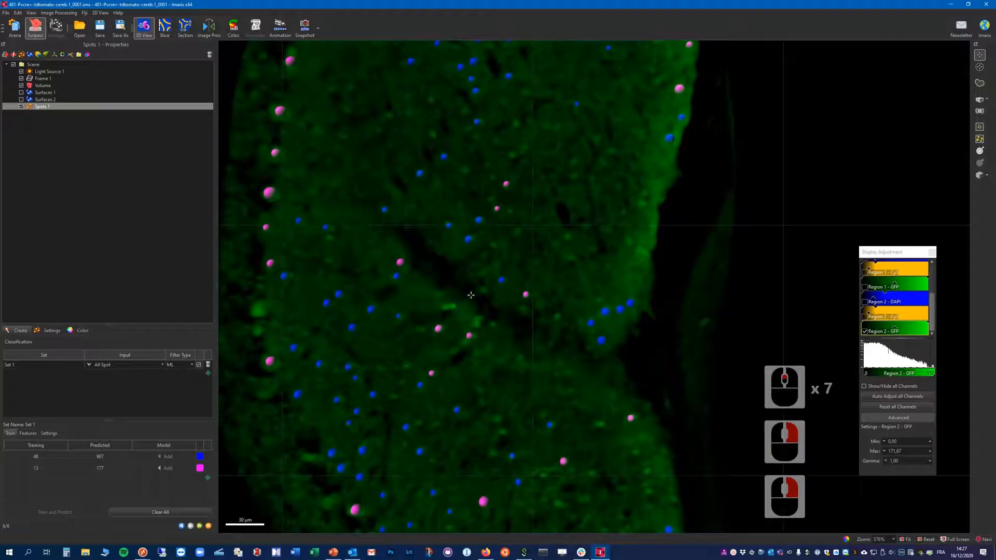
key("Escape")
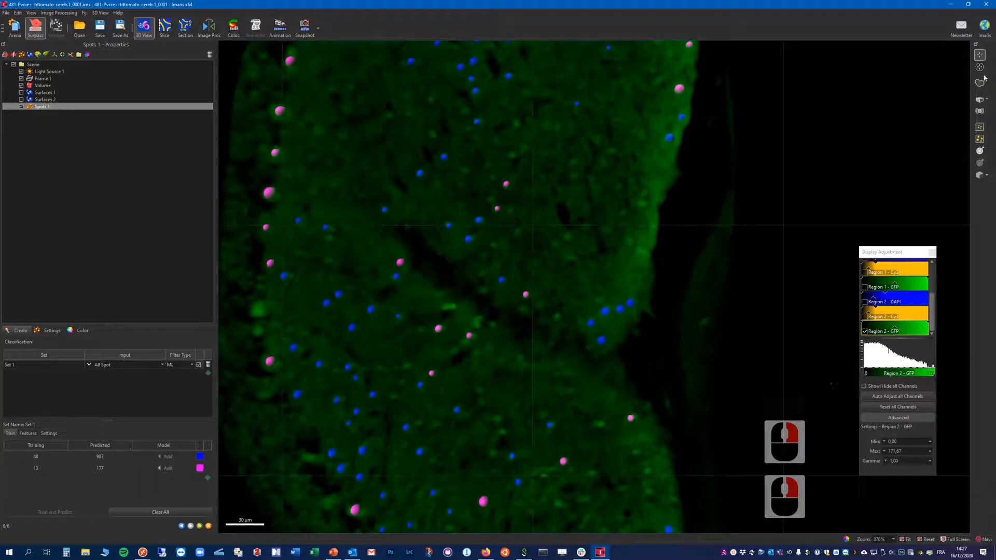
left_click(367, 322)
left_click(491, 206)
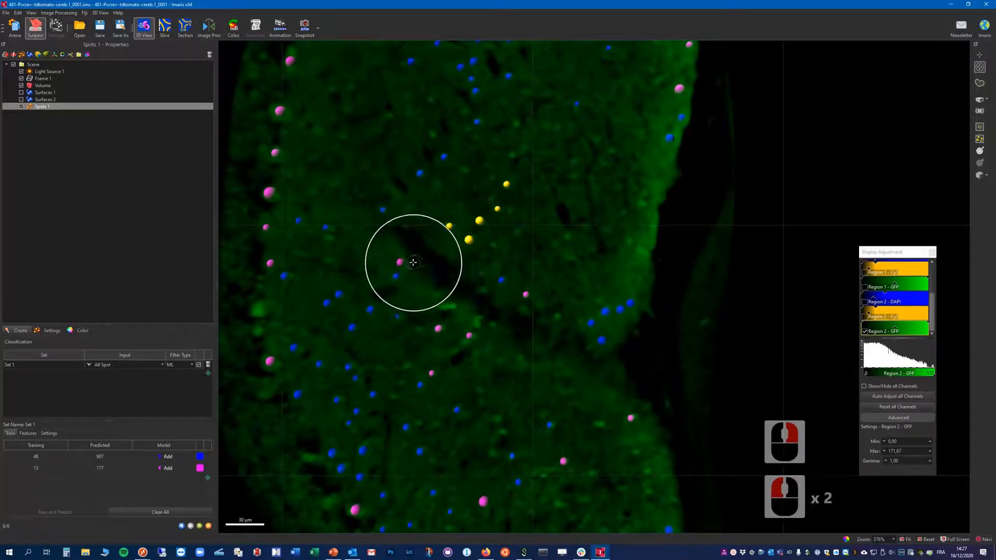
left_click(168, 457)
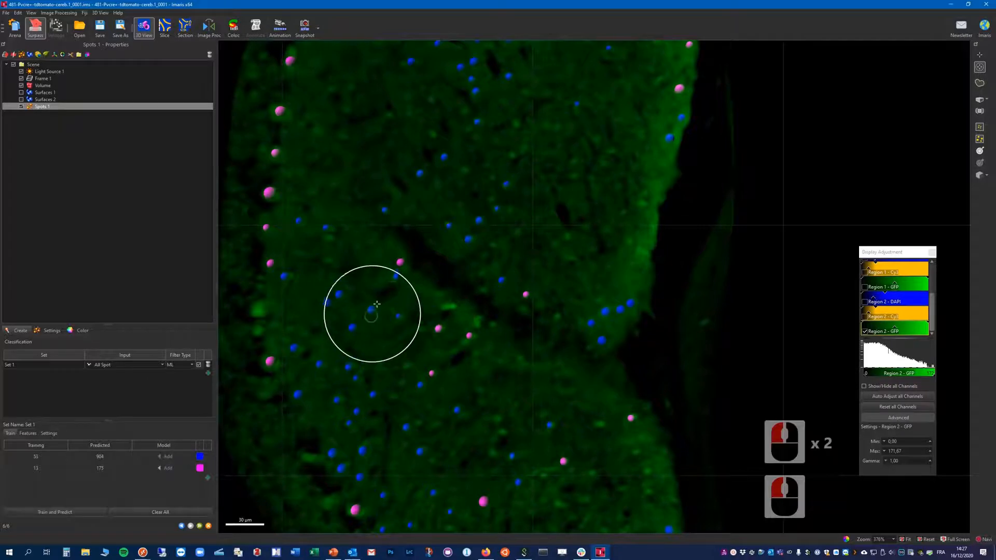
- Add three spots below the dark cleft, three at its left end and two at its right to the blue training class
left_click(451, 333)
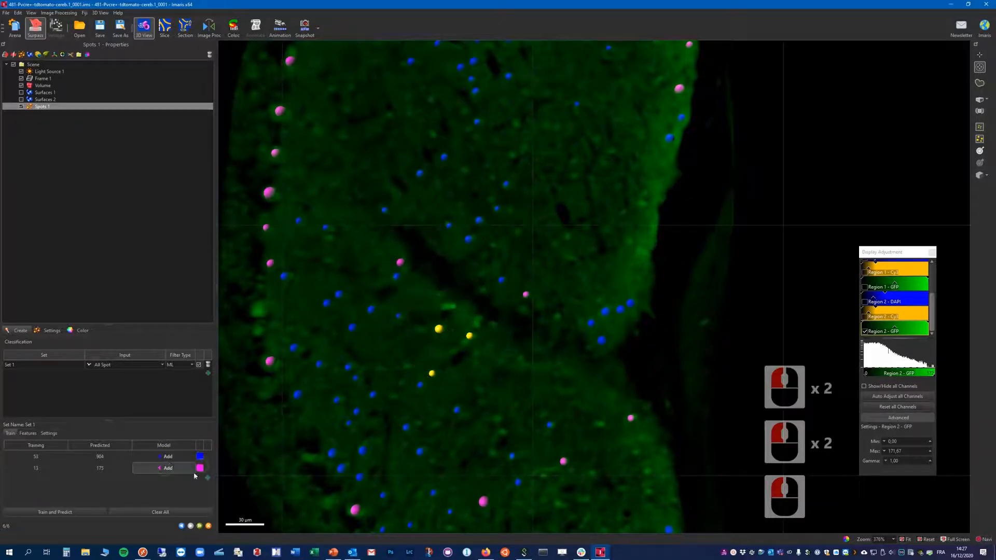
left_click(168, 457)
left_click(407, 270)
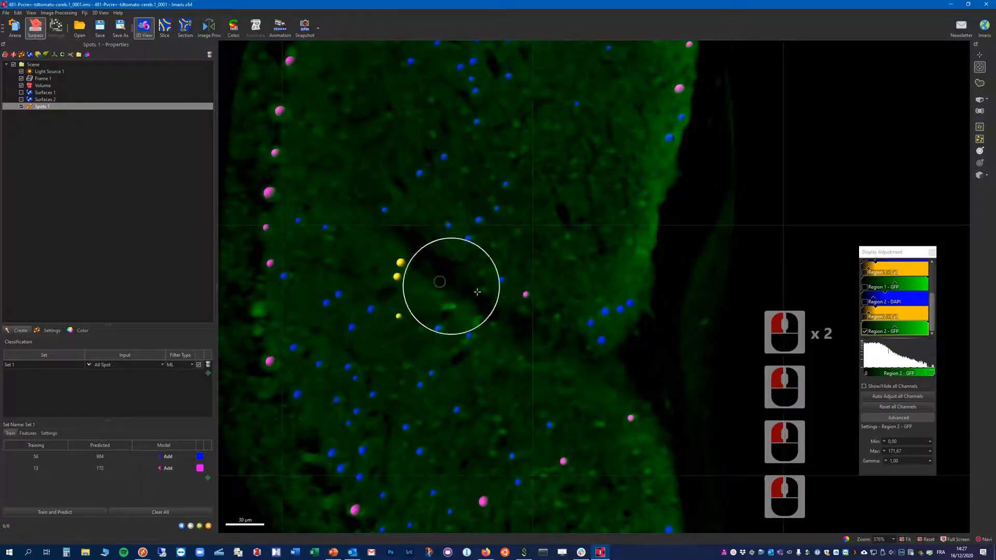
left_click(167, 457)
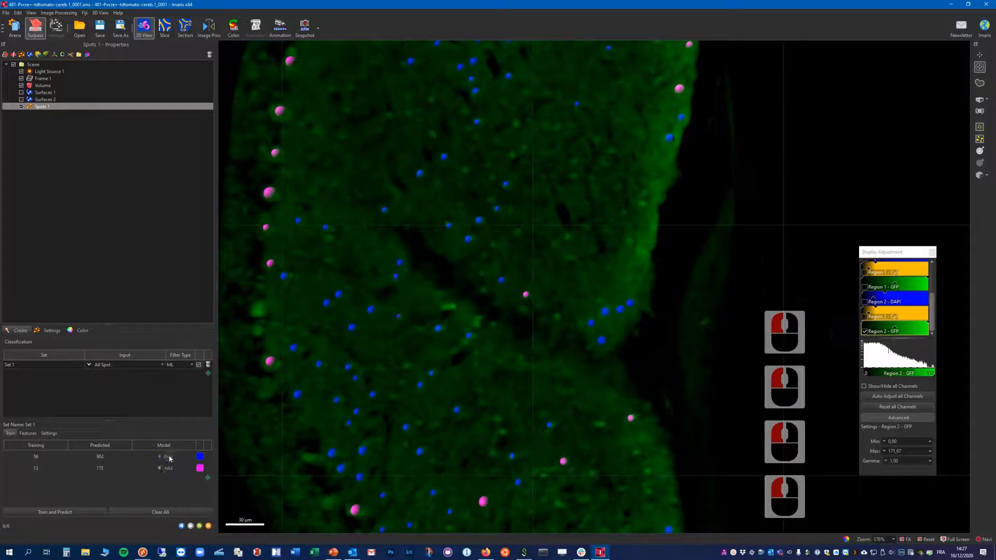
left_click(523, 293)
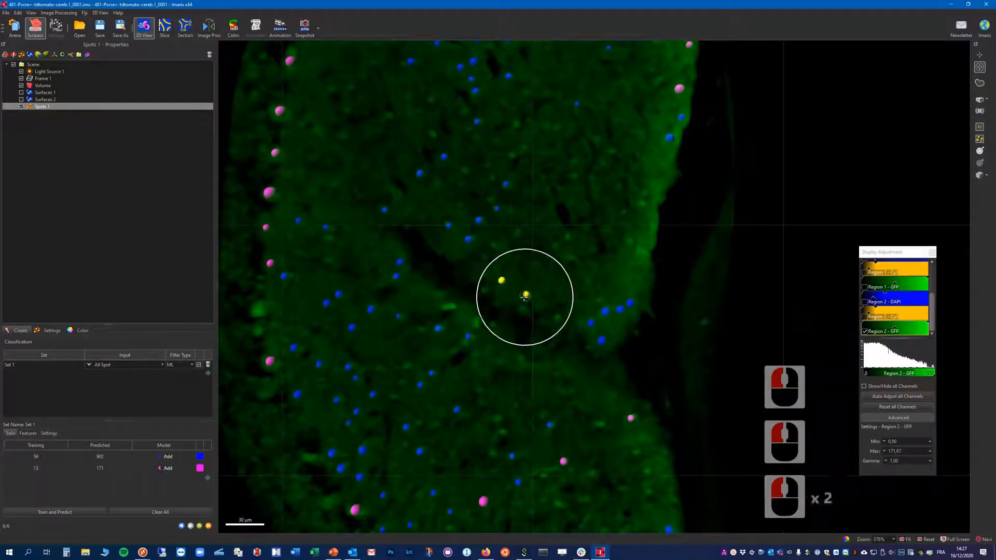
left_click(162, 457)
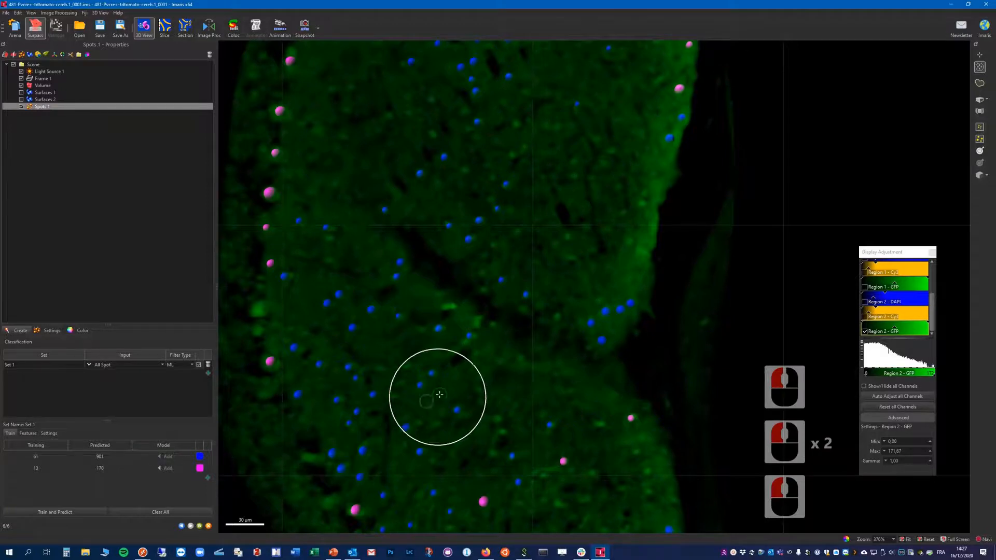
- Retrain the classifier with the added blue examples, predict all spots, and review the classes over the whole section
scroll(439, 395, "down", 7)
scroll(440, 396, "down", 1)
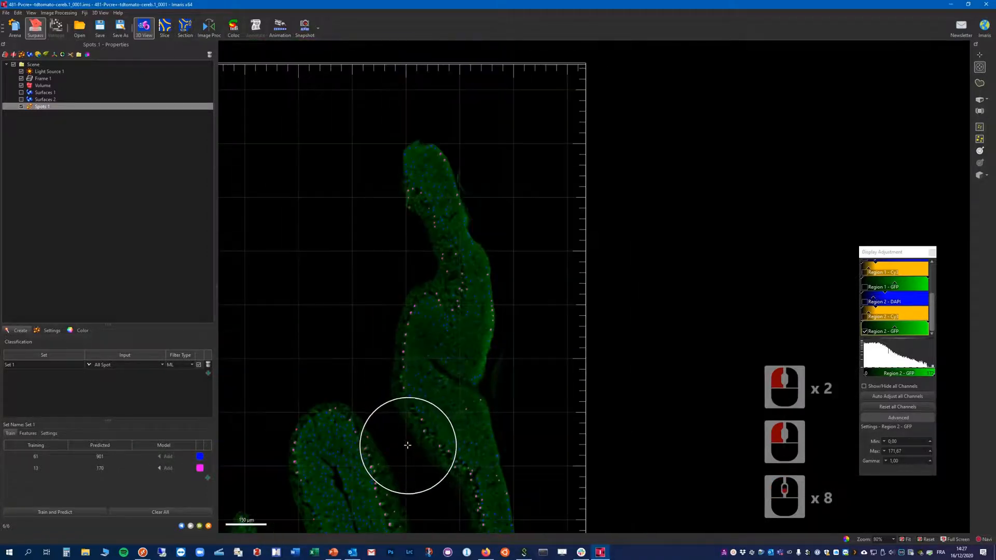
right_click_drag(407, 446, 478, 232)
right_click_drag(442, 428, 455, 193)
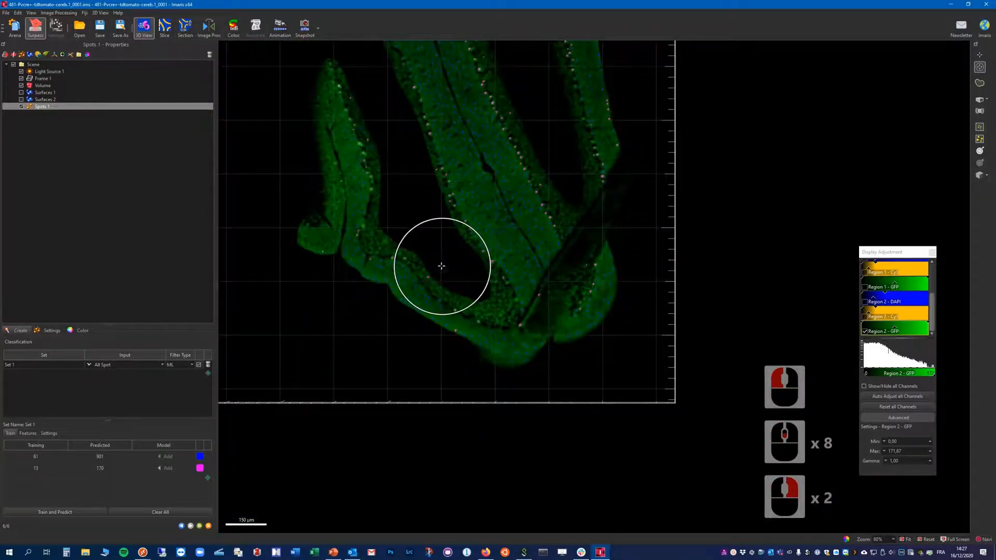
left_click(48, 513)
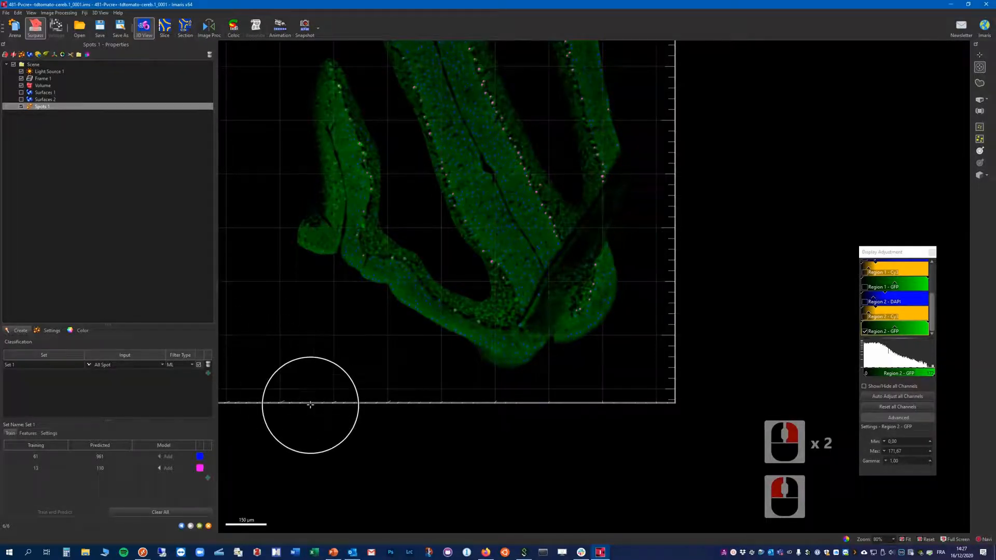
scroll(390, 370, "down", 2)
right_click_drag(402, 264, 402, 361)
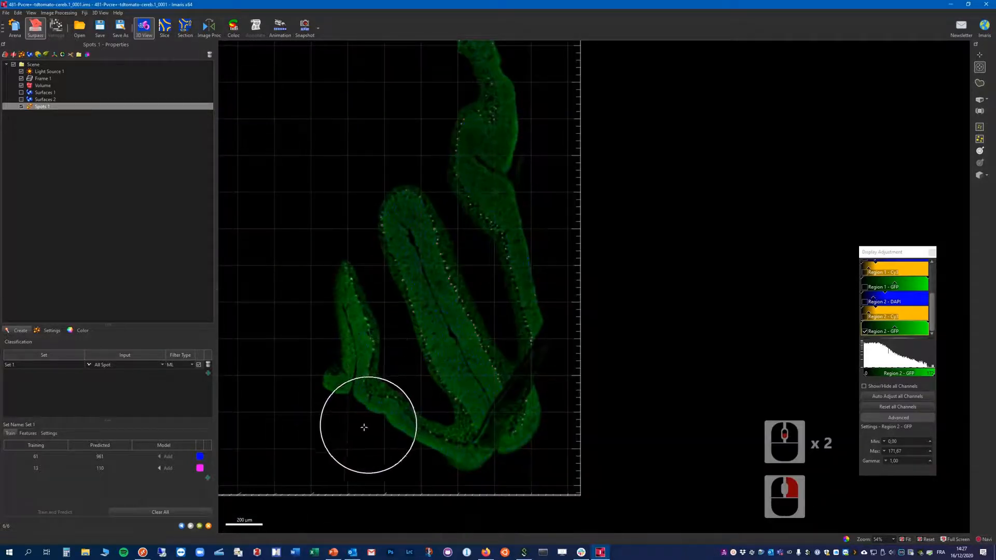
- Switch back to single-spot selection and add the magenta spot left of the small fold's dark notch to the blue training class
left_click(980, 55)
scroll(350, 401, "up", 7)
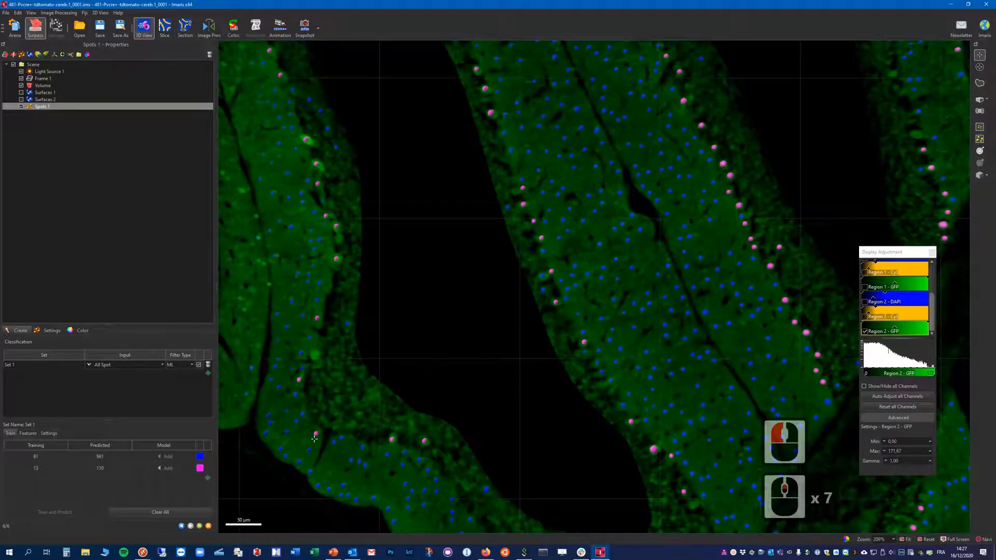
left_click(316, 434)
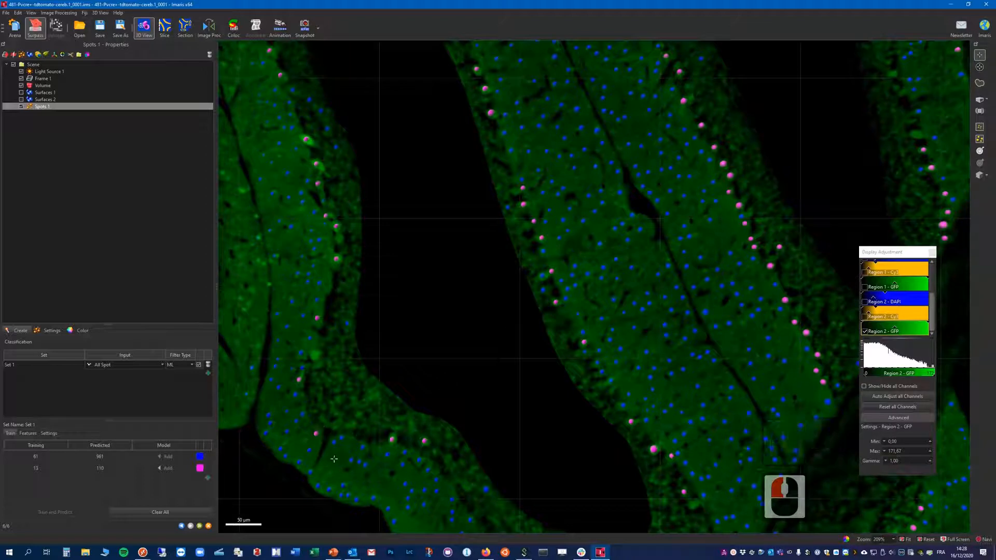
scroll(323, 433, "up", 4)
left_click(329, 420)
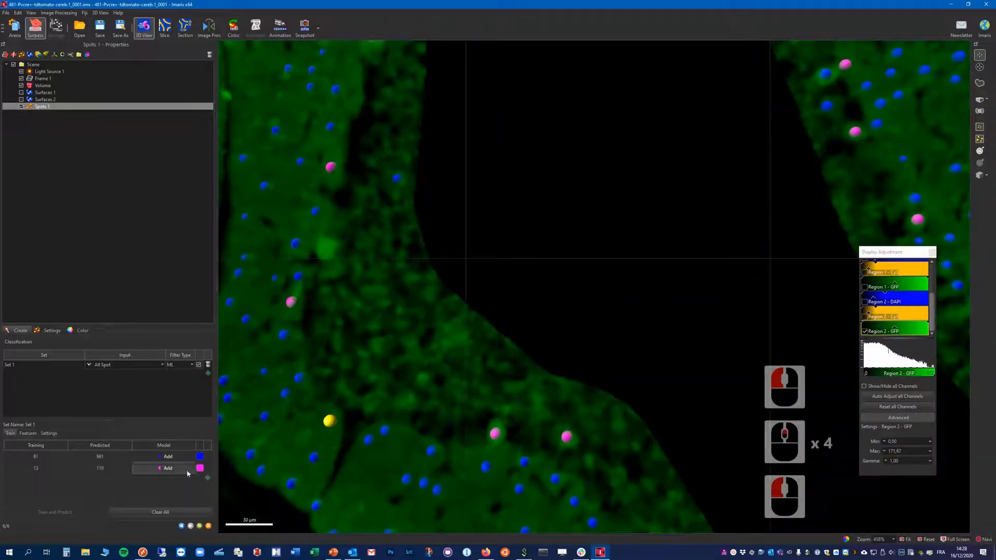
left_click(164, 458)
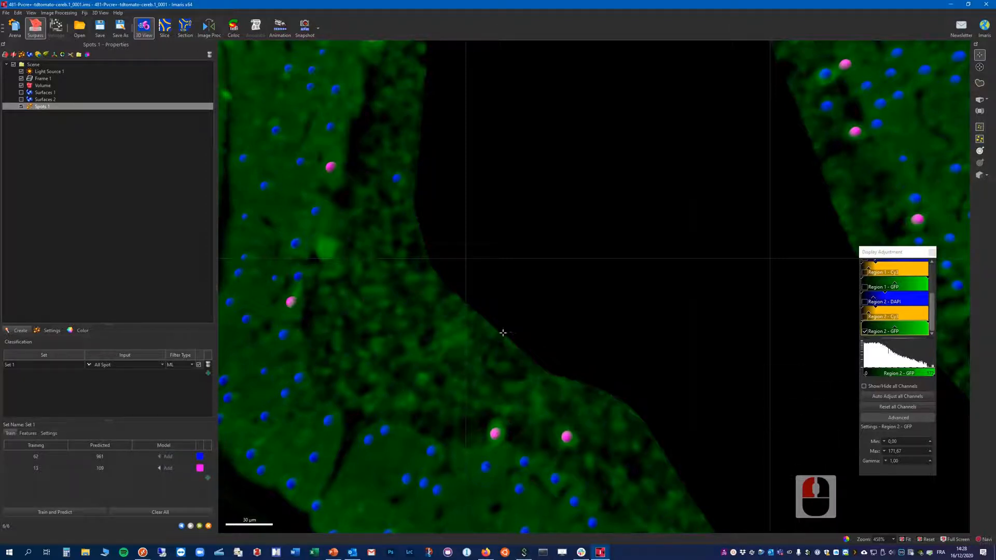
- Rename the magenta training class as "Purkinje Cells"
scroll(503, 333, "down", 4)
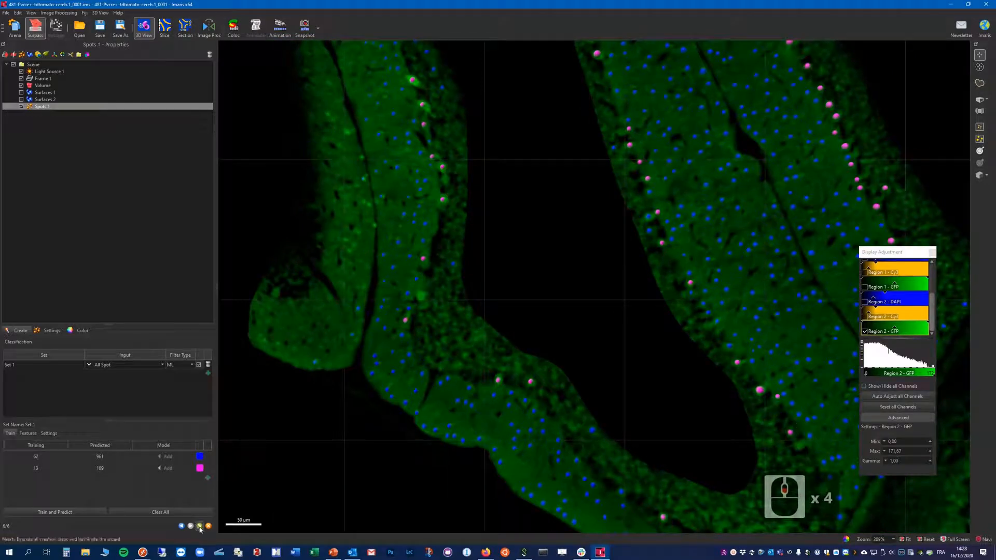
scroll(478, 366, "down", 4)
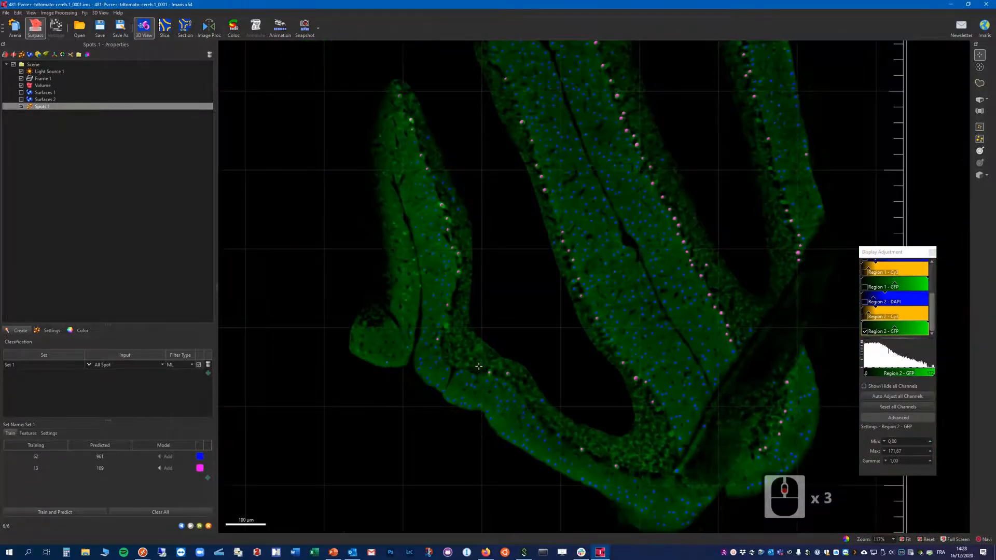
scroll(479, 366, "down", 2)
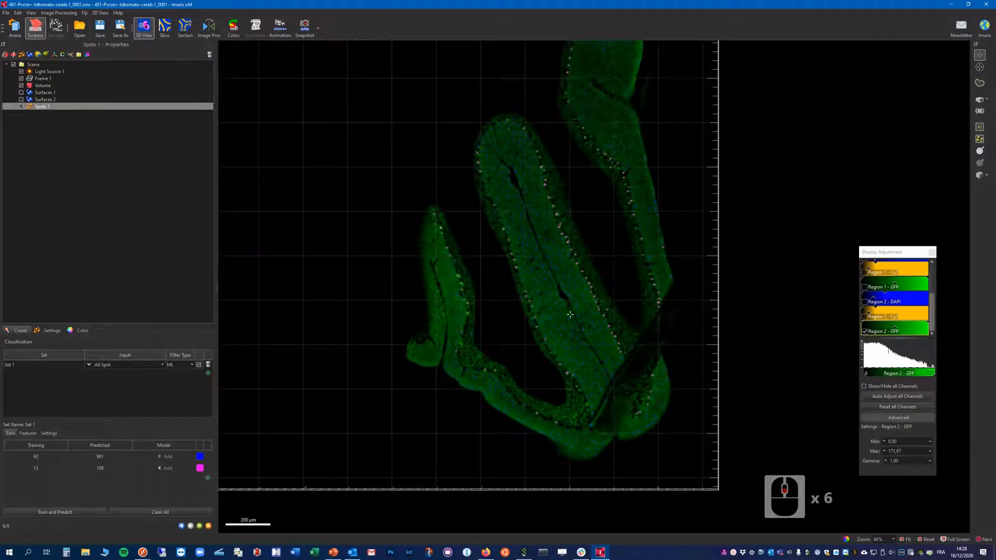
scroll(503, 340, "up", 3)
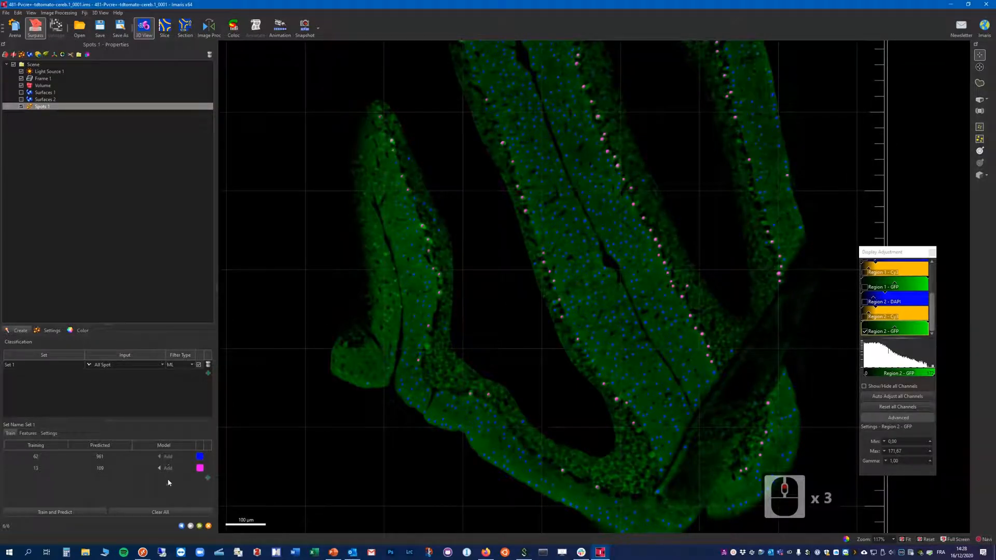
left_click(199, 468)
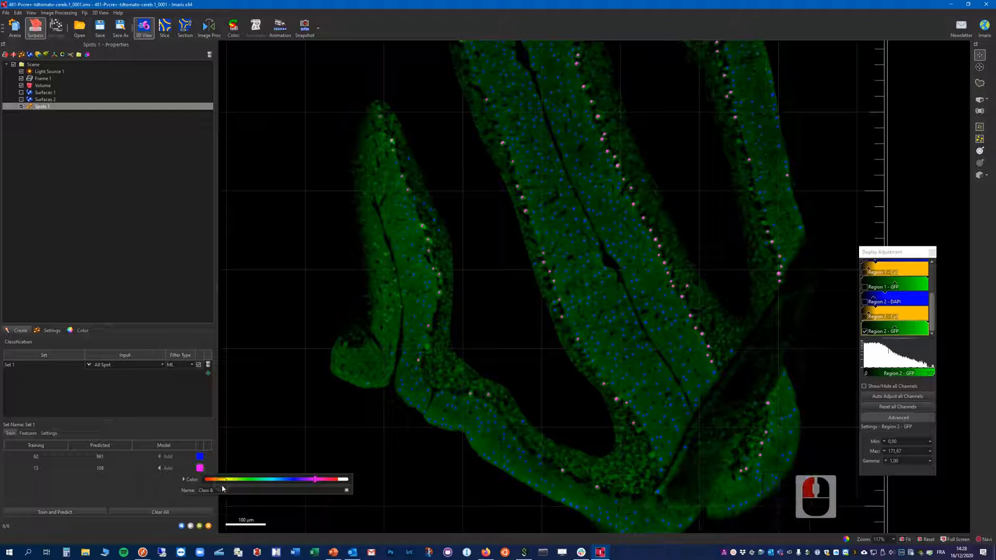
left_click_drag(221, 492, 154, 493)
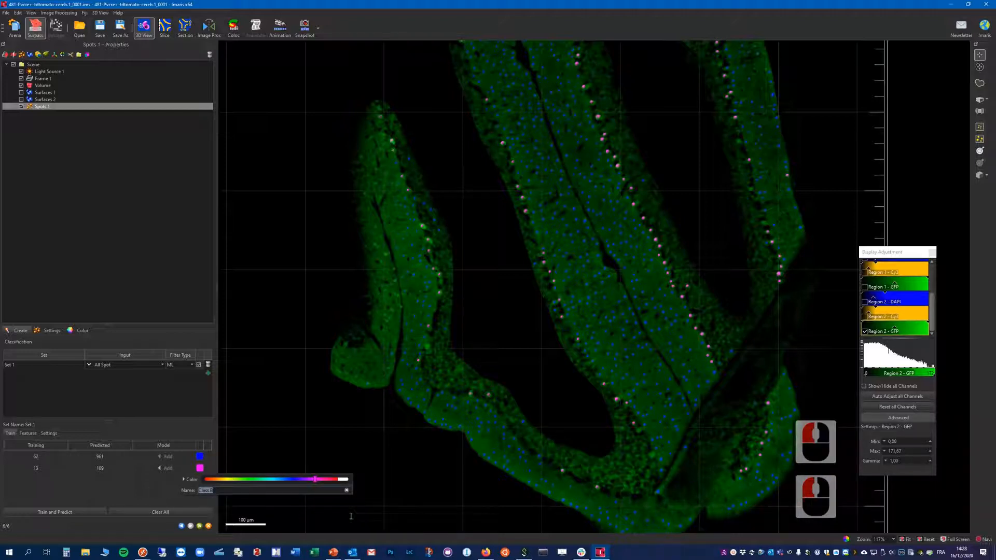
type("P")
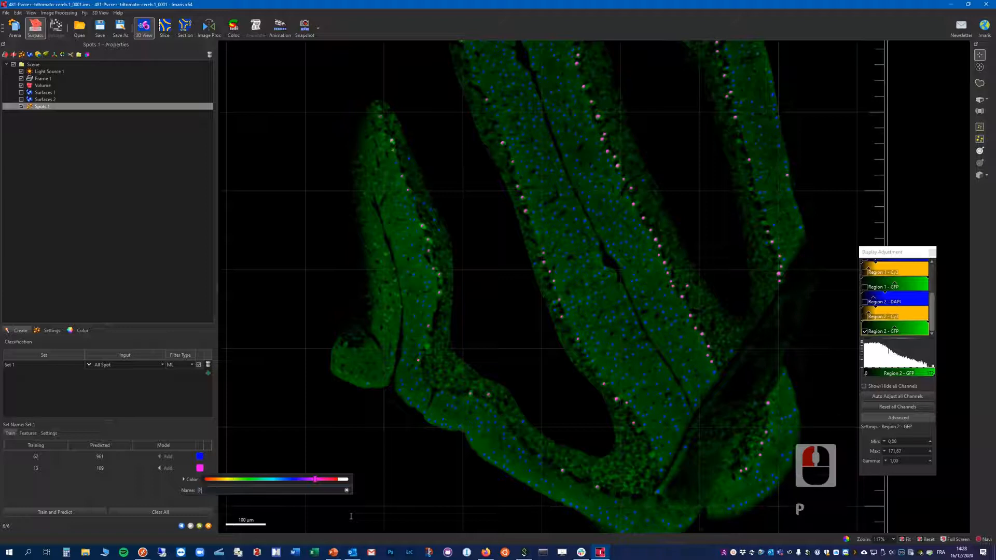
type("urkinje")
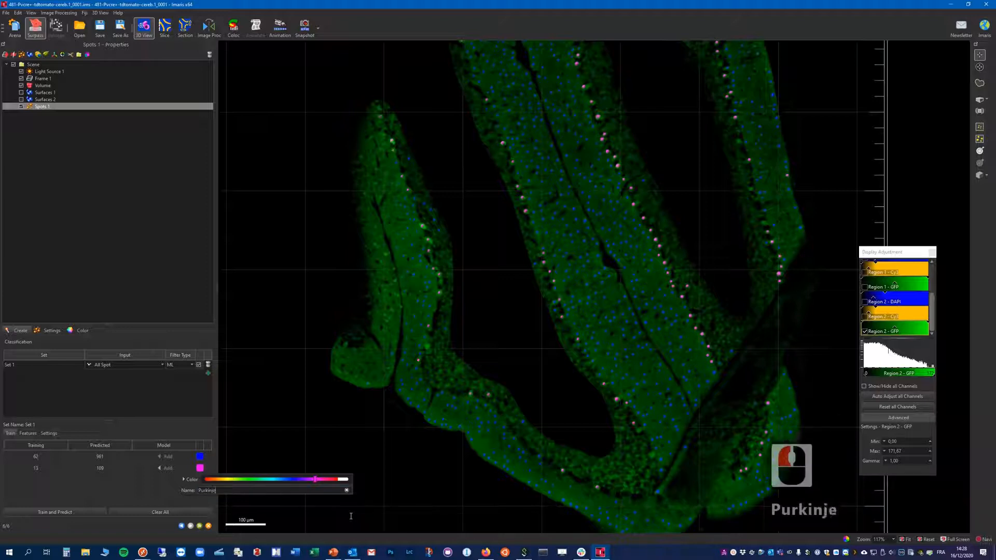
type(" Celss")
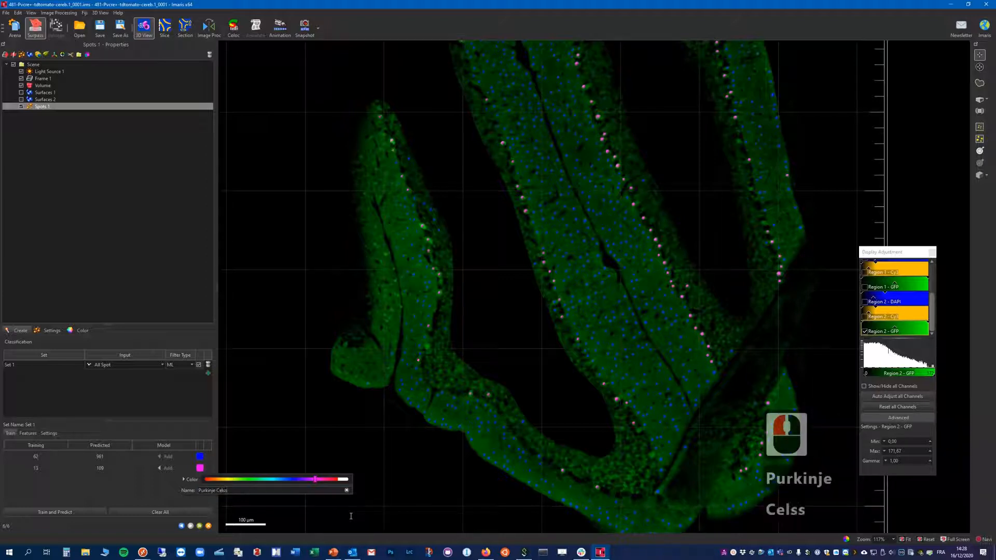
key("BackSpace")
key("BackSpace")
type("ls")
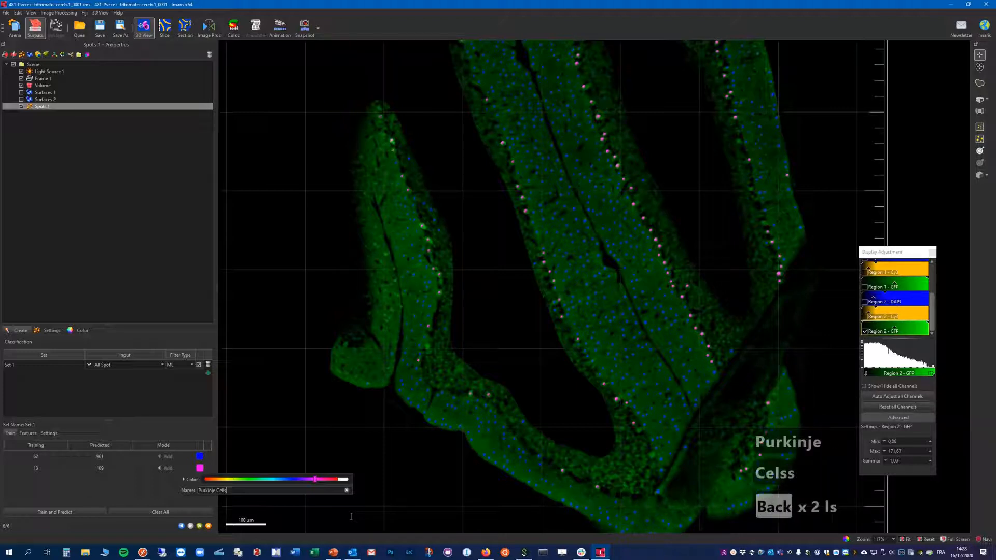
- Rename the blue training class as "Other Cells"
left_click(203, 459)
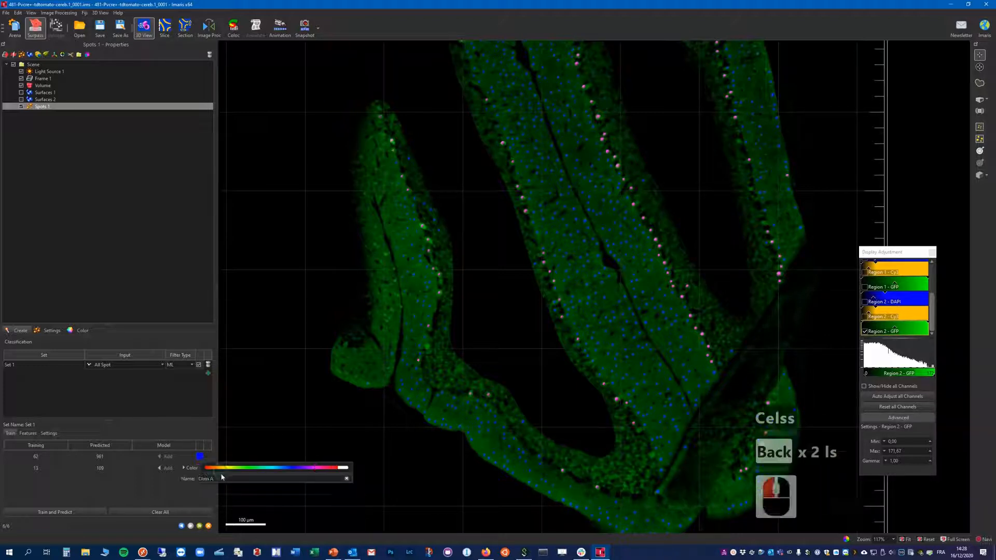
left_click_drag(216, 479, 181, 481)
type("Ot")
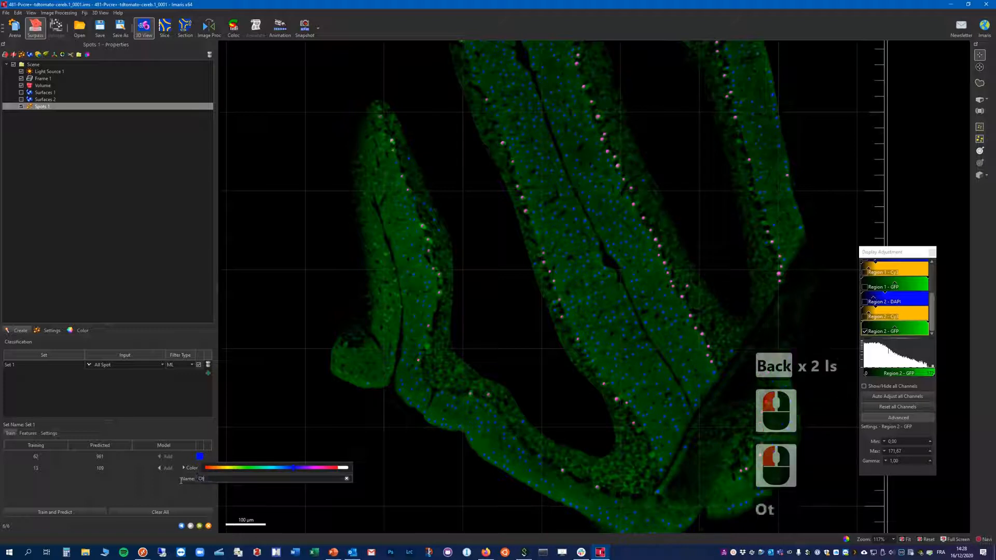
type("her Cells")
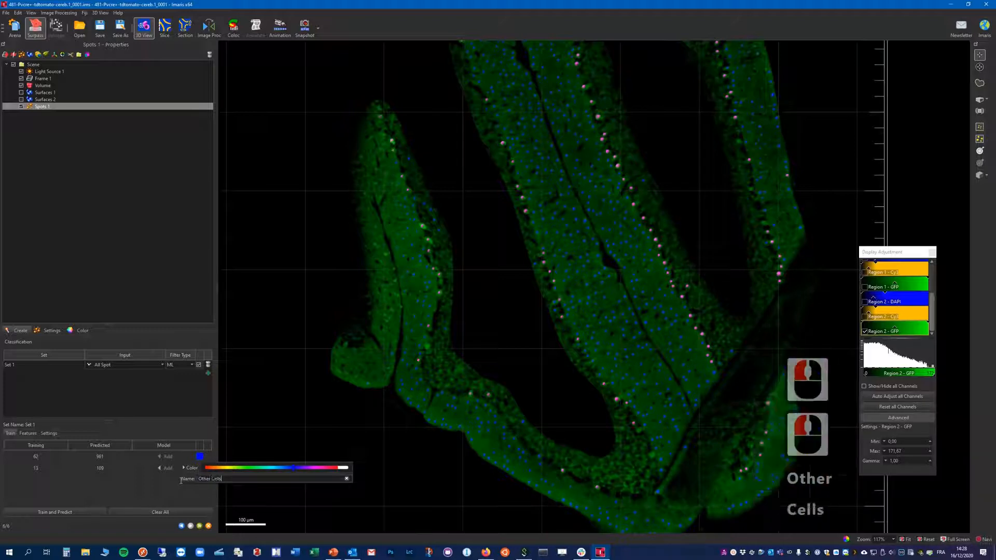
left_click(187, 407)
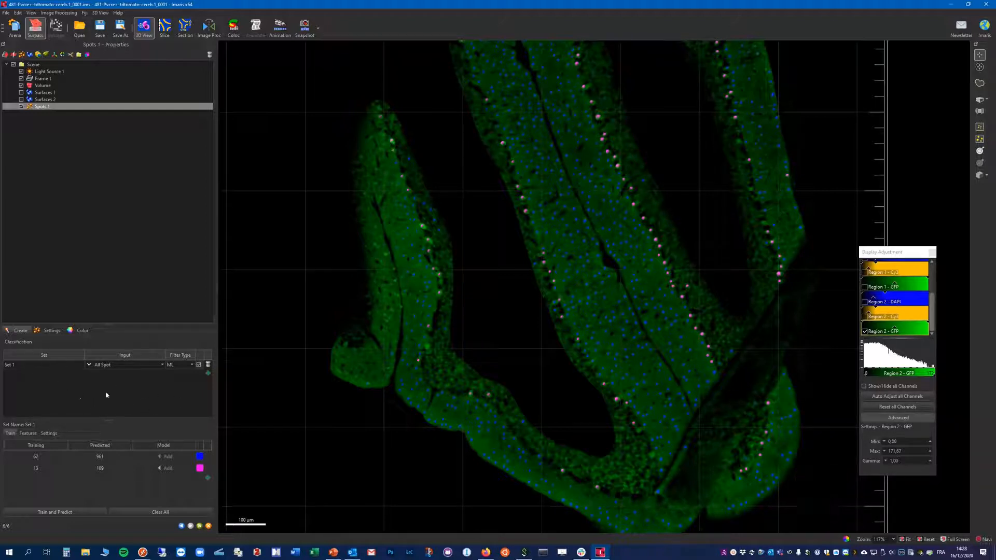
- Add a second classification set that takes Set 1 Other Cells as its input and keep its filter type at Filter1D
left_click(208, 374)
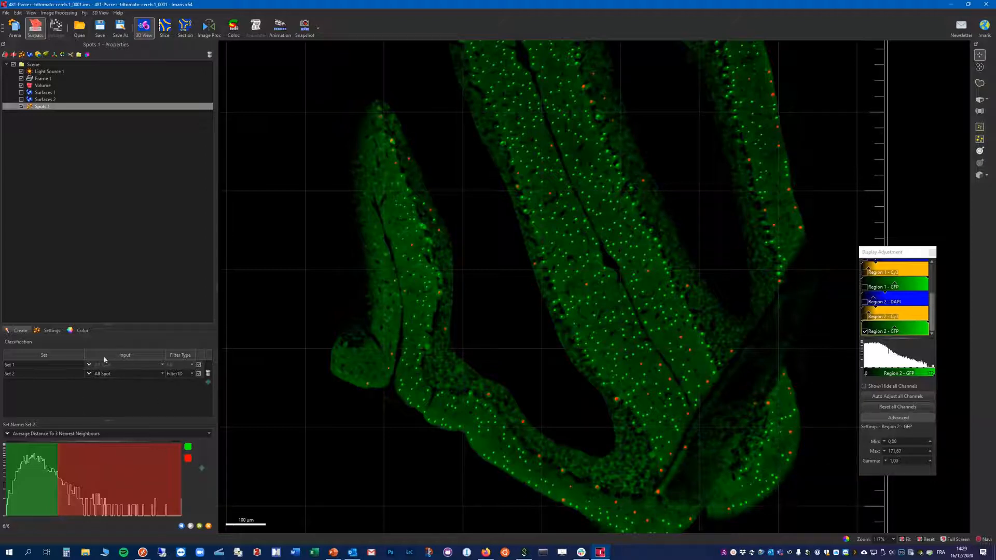
left_click(127, 374)
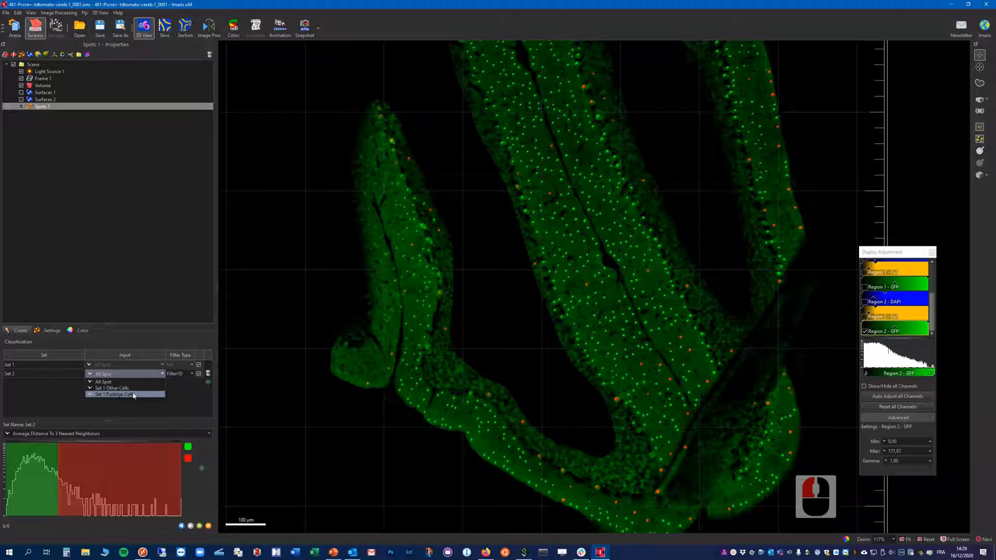
left_click(118, 389)
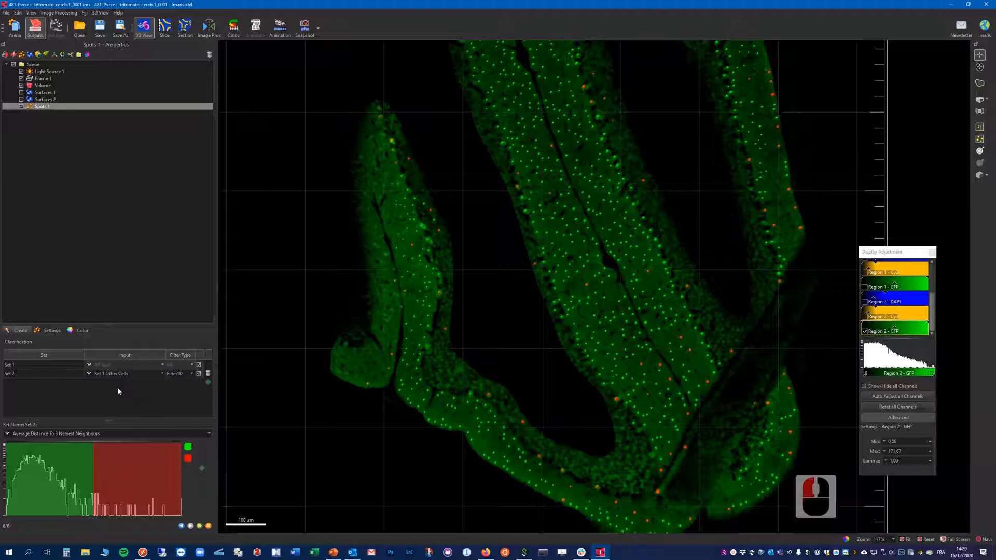
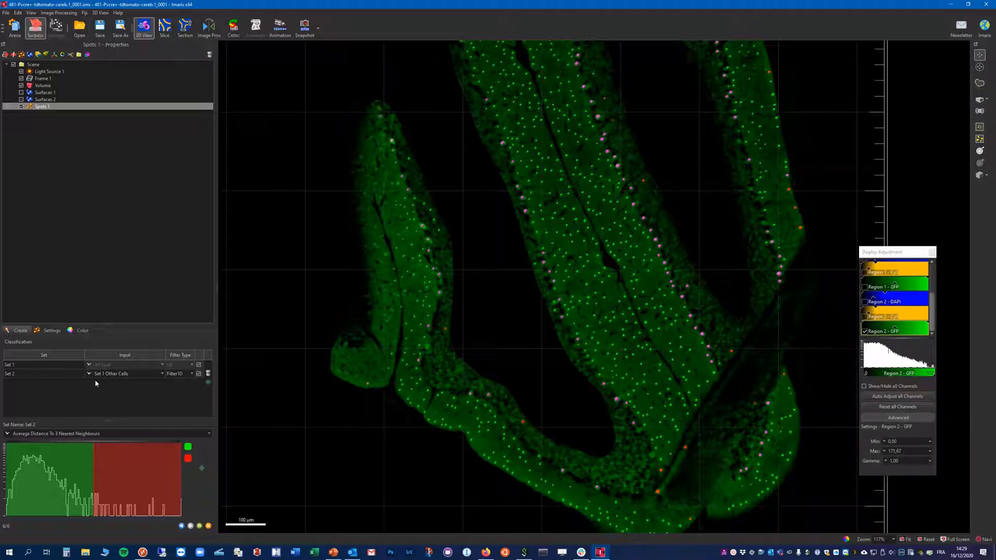
left_click(187, 374)
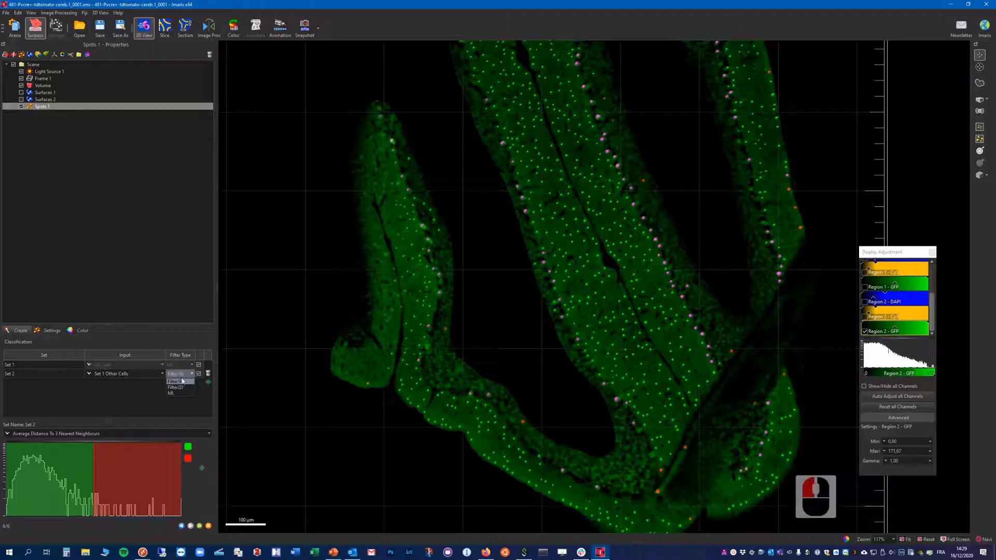
left_click(142, 393)
- Filter Set 2 by Intensity Sum of Square Ch=8 Img=1 and lower the class threshold to about 1.83e10
left_click(71, 436)
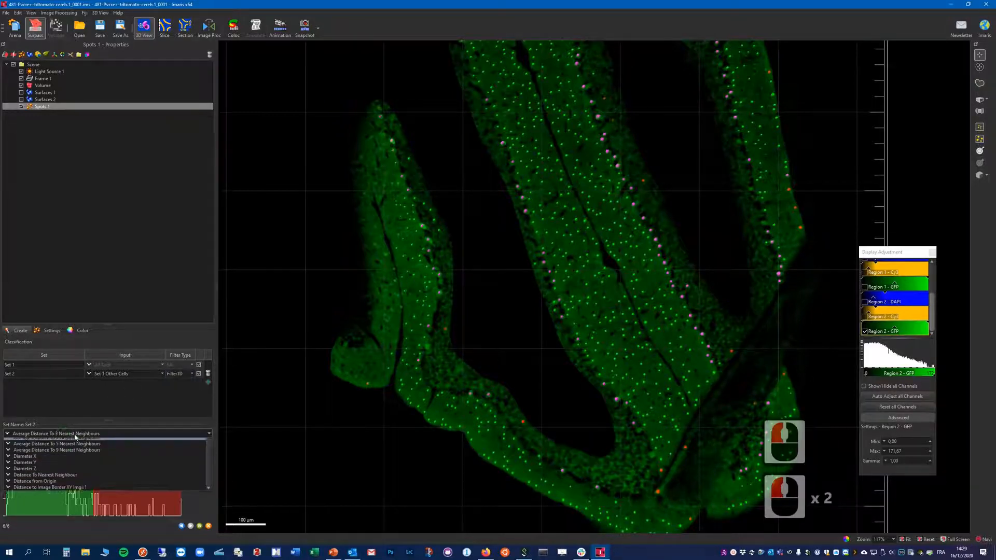
scroll(80, 483, "down", 15)
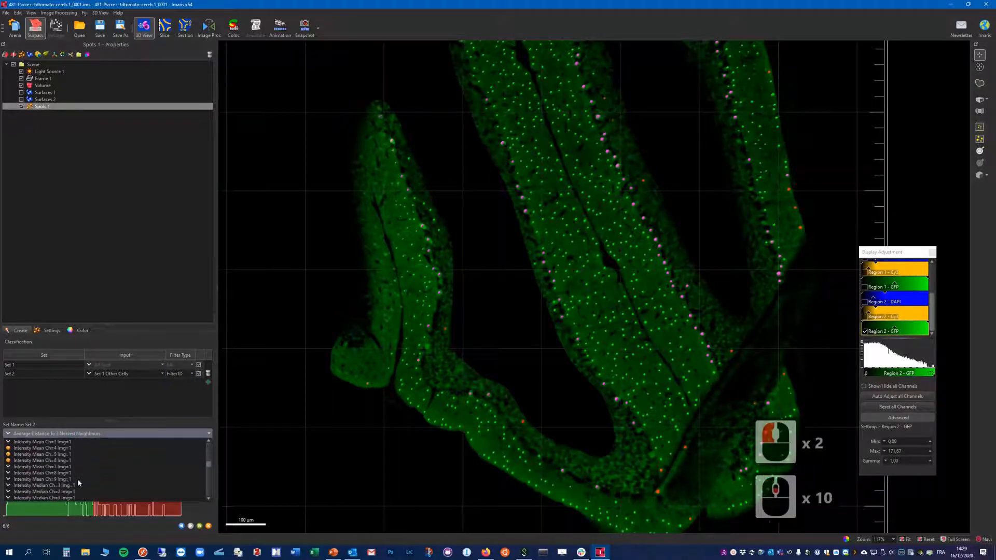
scroll(79, 483, "down", 7)
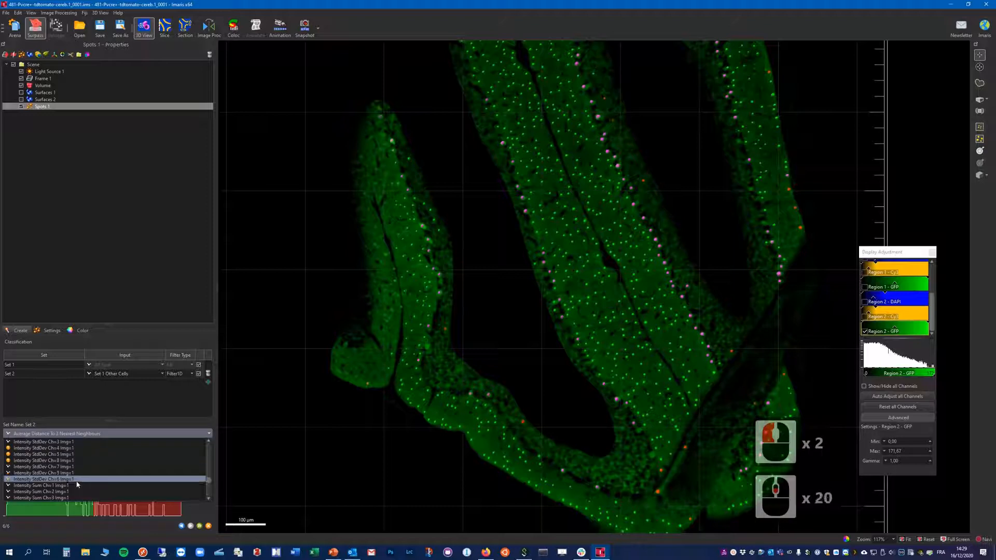
scroll(77, 485, "up", 5)
scroll(61, 484, "down", 3)
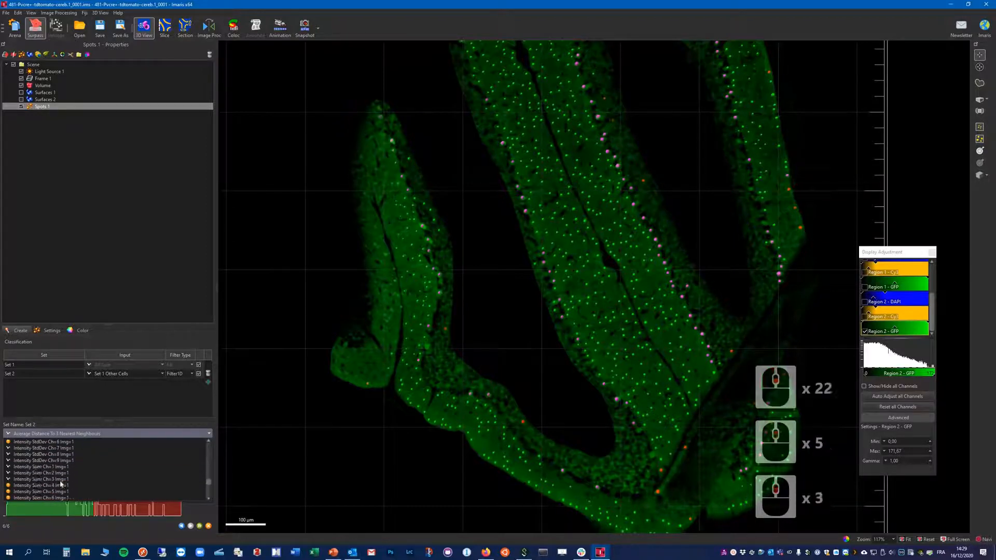
scroll(70, 475, "down", 2)
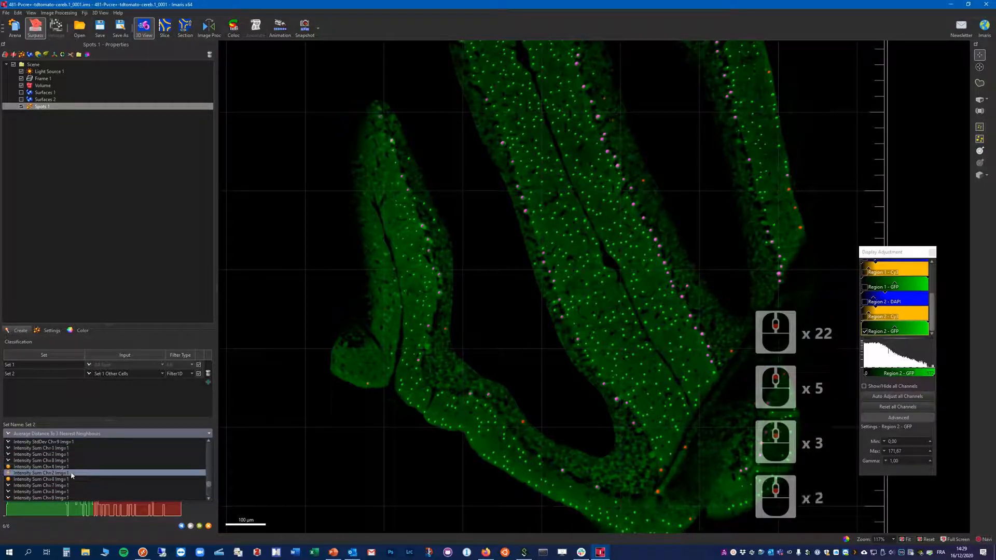
scroll(73, 479, "down", 1)
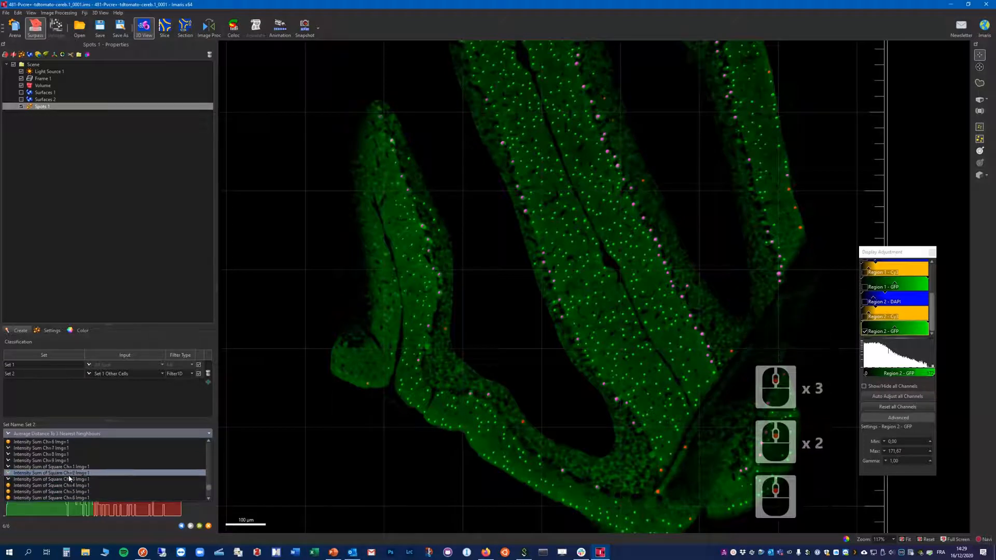
scroll(73, 481, "down", 2)
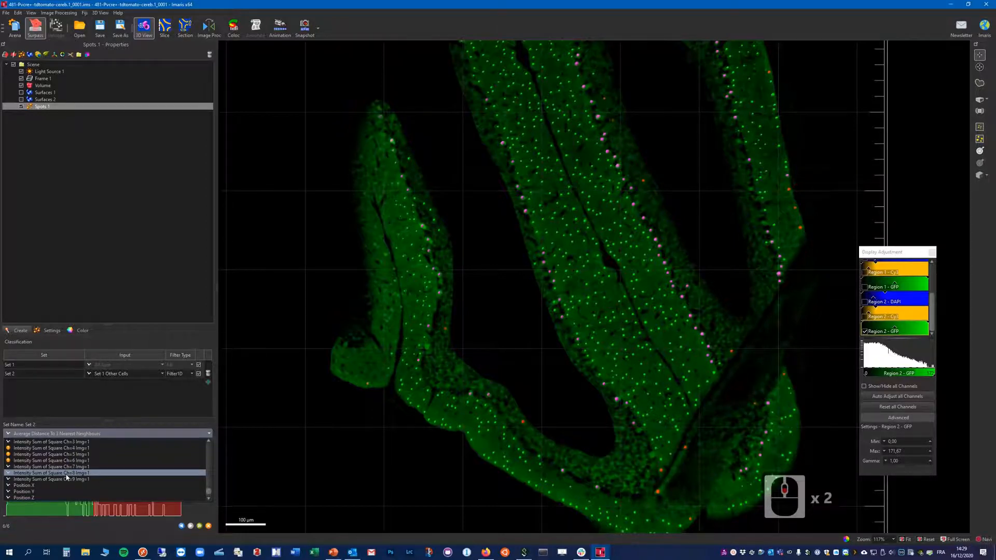
left_click(65, 473)
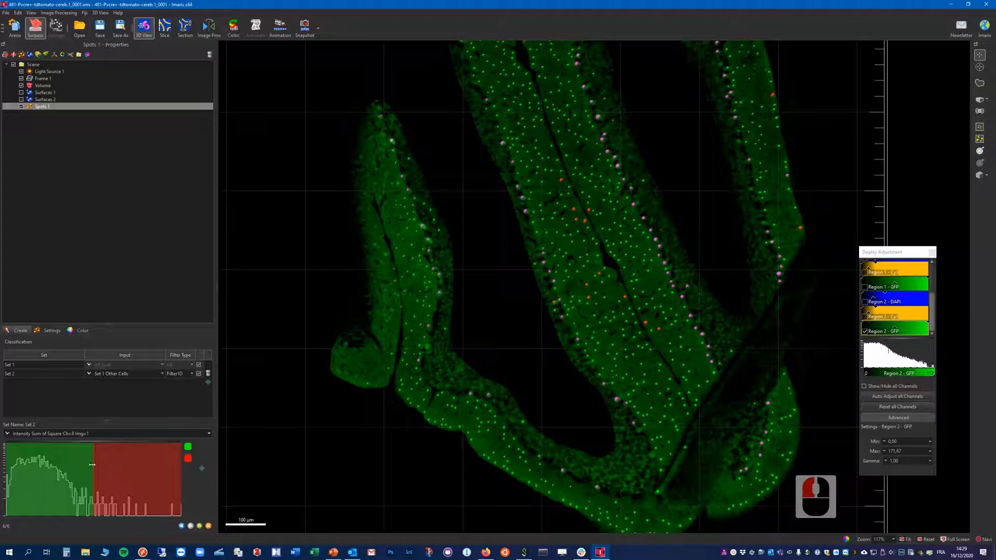
mouse_move(94, 464)
mouse_move(94, 465)
left_mouse_down()
mouse_move(138, 464)
mouse_move(56, 465)
mouse_move(103, 465)
mouse_move(69, 466)
mouse_move(87, 467)
left_mouse_up()
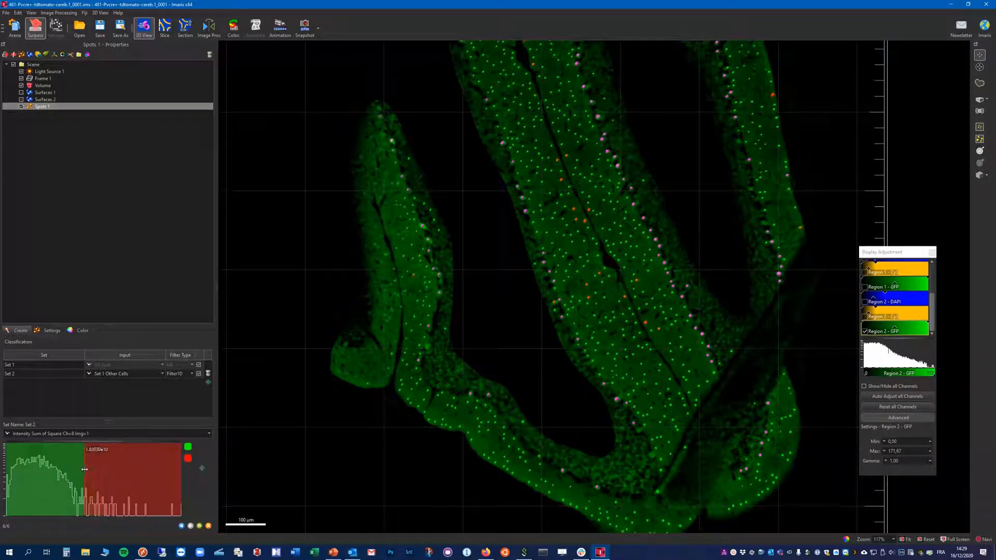
- Recolor Set 2's red above-threshold class yellow and name it "Yellow +"
left_click(188, 458)
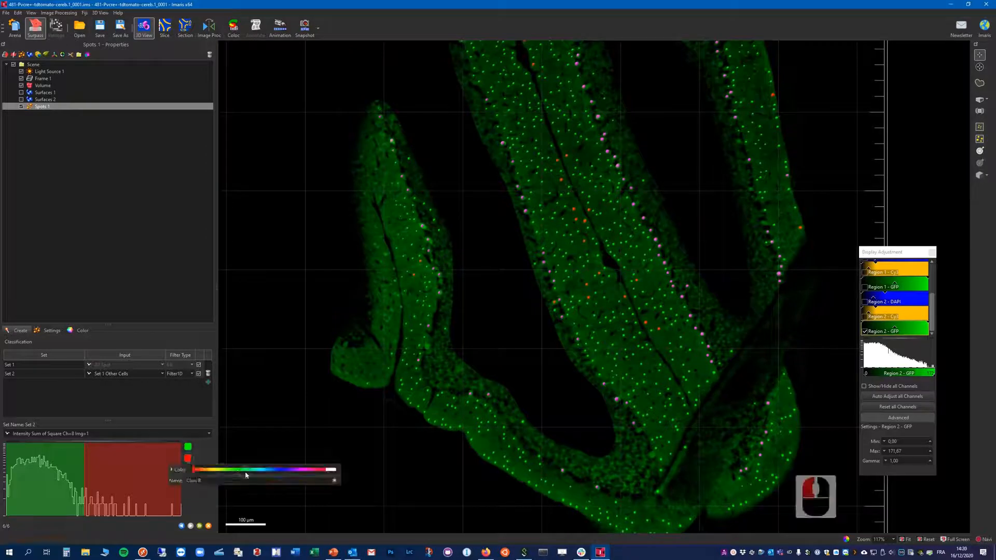
left_click(214, 470)
left_click(205, 481)
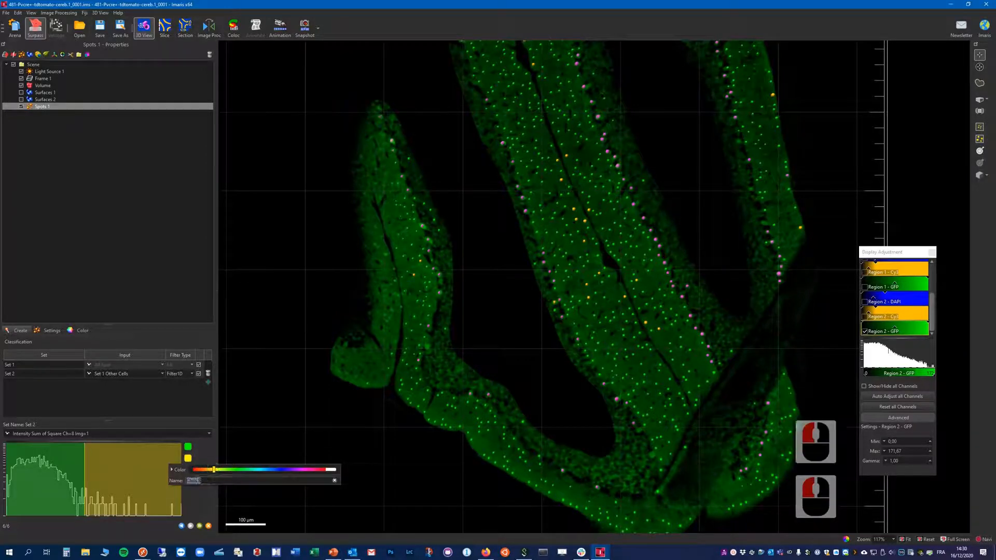
double_click(206, 481)
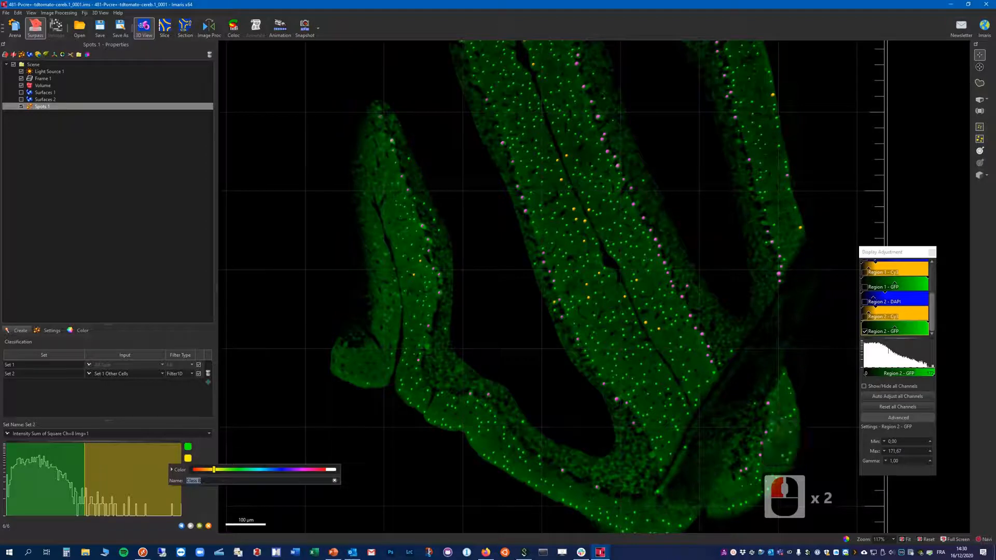
type("Yellow")
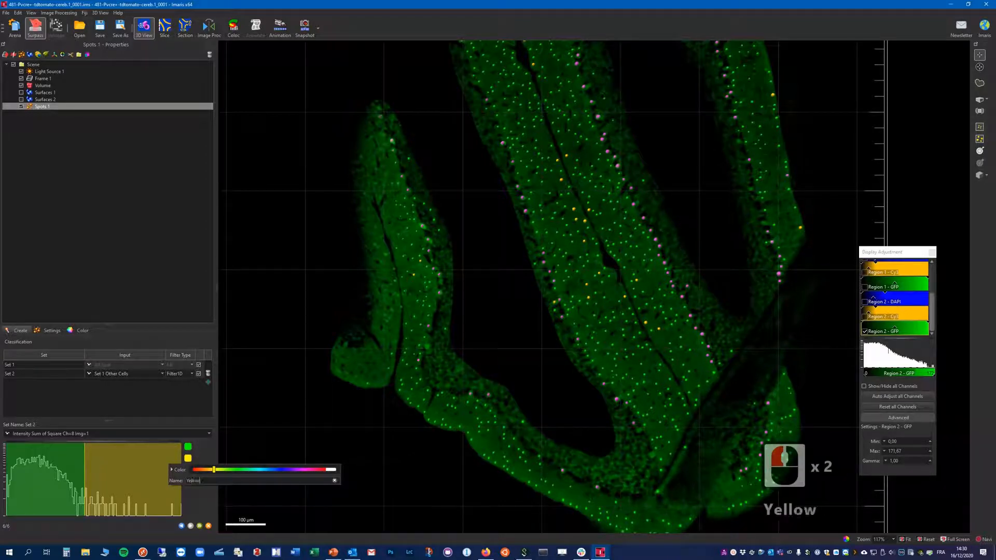
type("+")
left_click(209, 460)
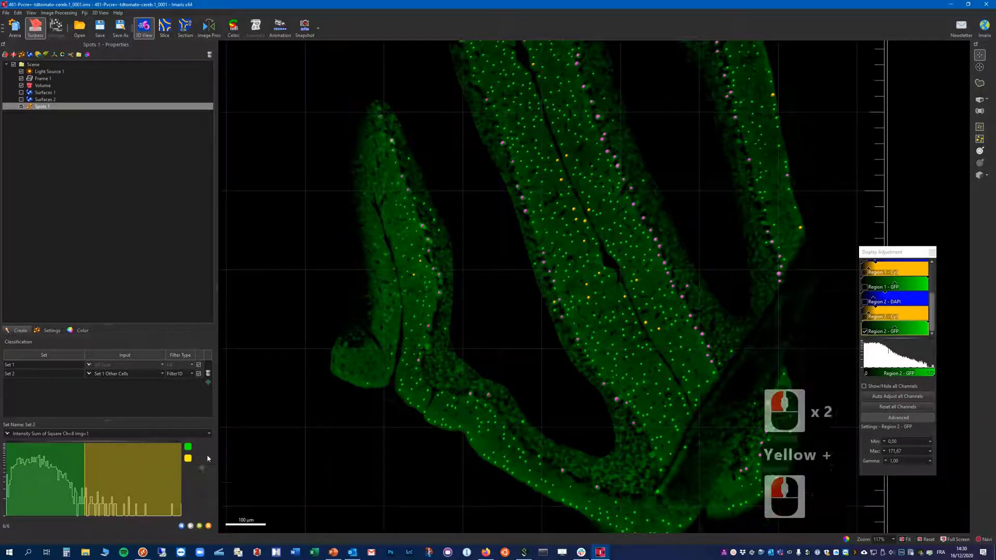
- Rename Set 2's green below-threshold class as "Yellow -"
left_click(188, 447)
left_click_drag(210, 470, 163, 469)
type("Yellow")
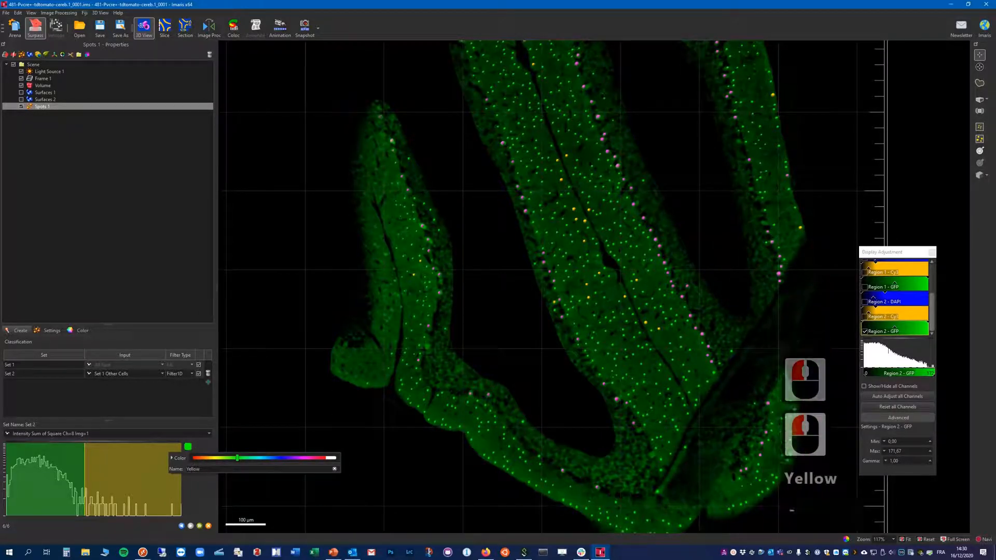
left_click(185, 474)
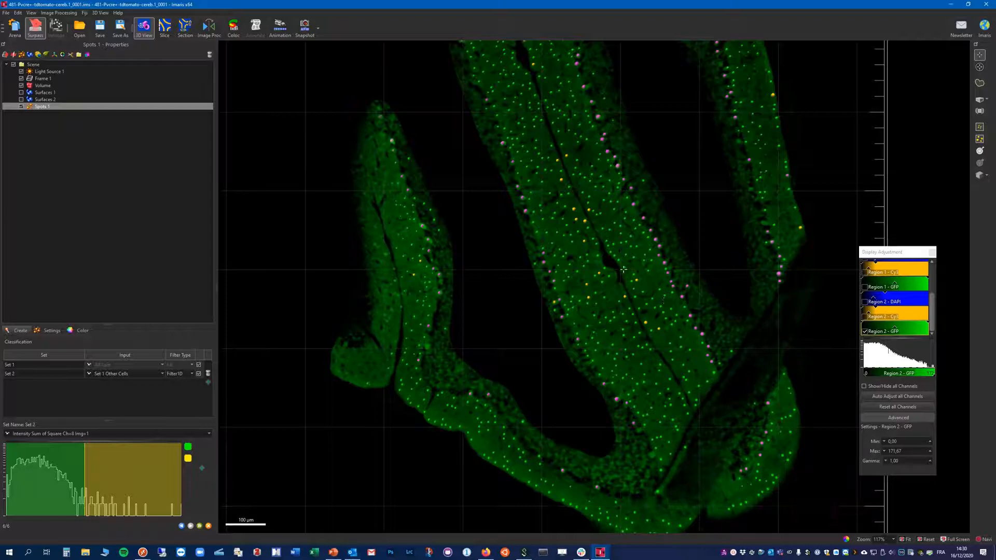
- Hide the Region 2 GFP channel, show Region 2 Cy3 instead, and compare the signal with the Spots 1 markers on and off
scroll(594, 271, "up", 2)
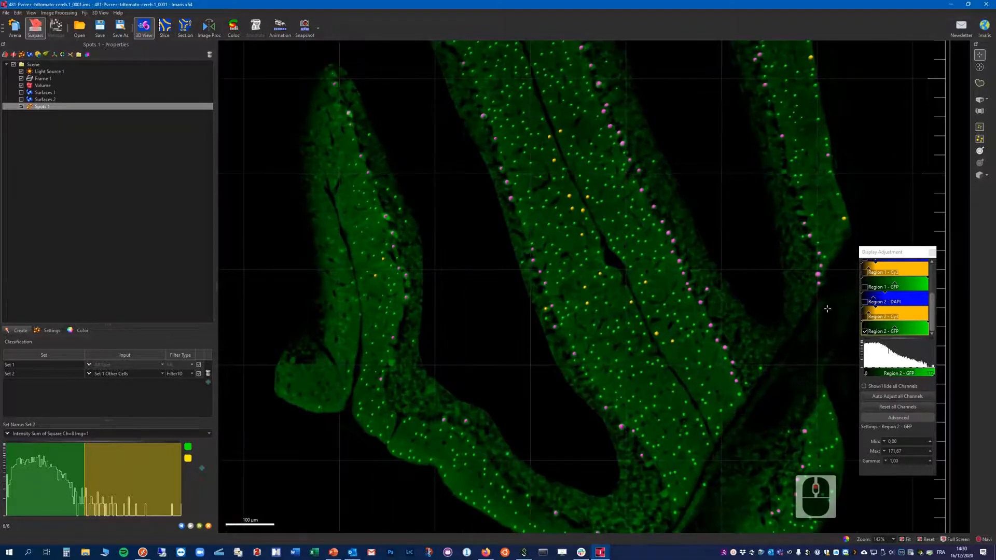
left_click(865, 331)
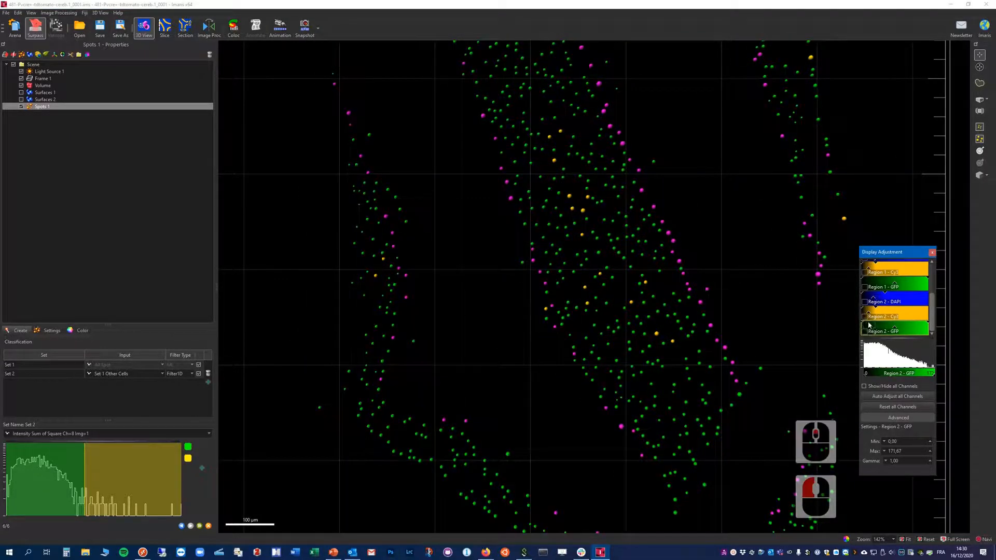
left_click(864, 317)
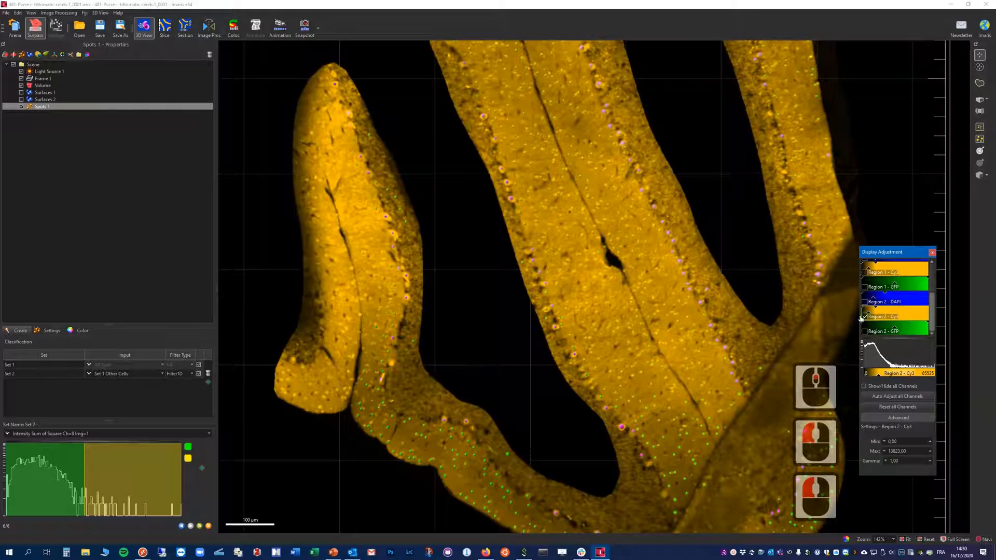
scroll(667, 257, "up", 4)
scroll(597, 323, "up", 1)
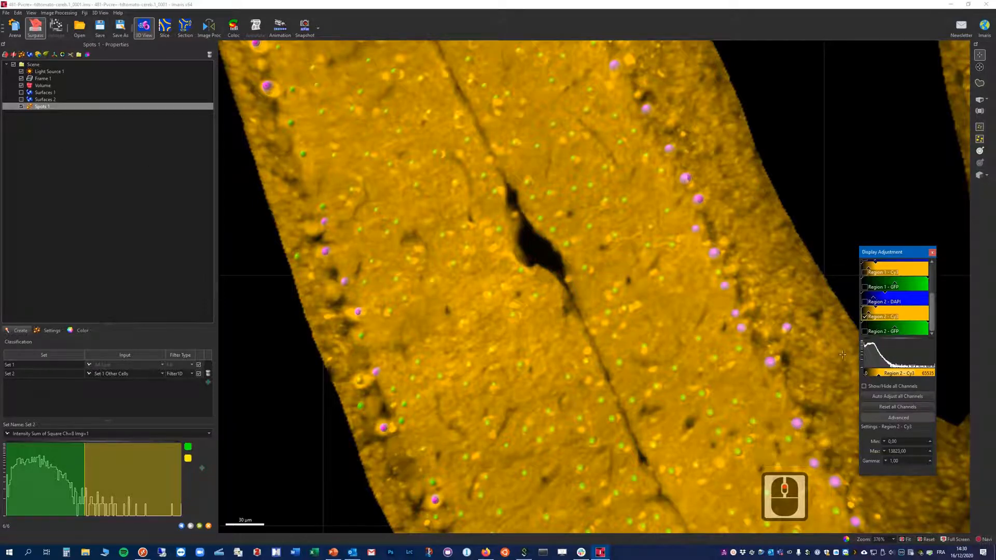
left_click(866, 317)
left_click(865, 317)
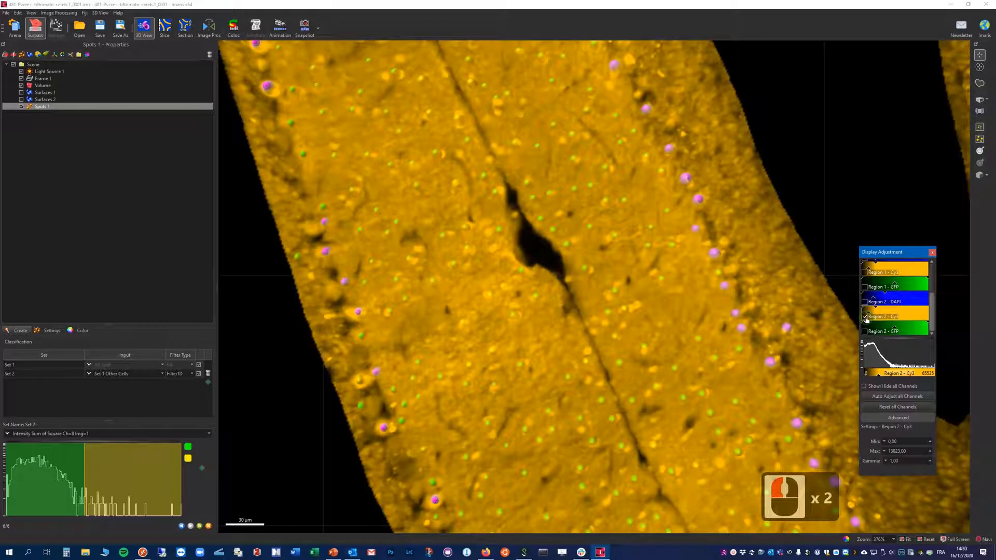
left_click(21, 107)
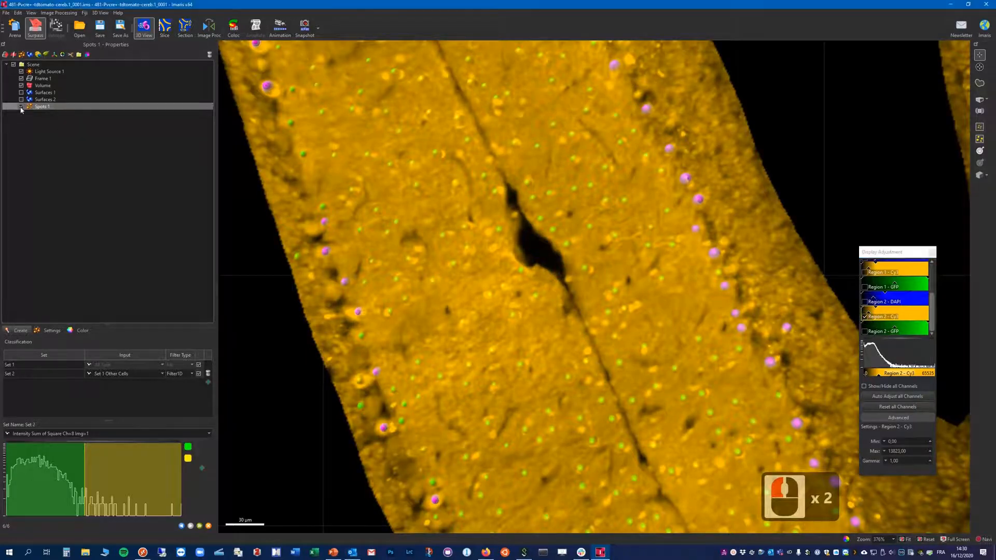
left_click(21, 107)
left_click(21, 107)
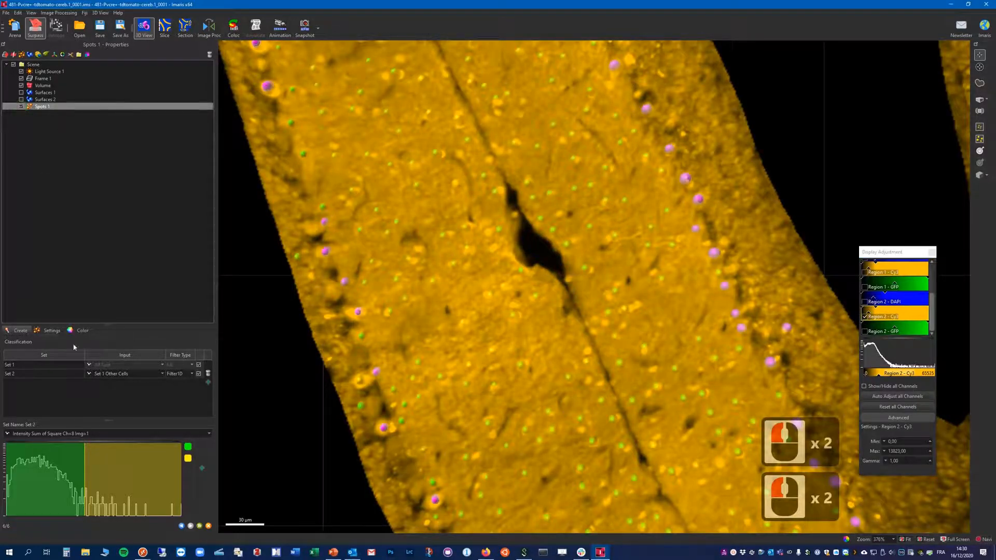
- Recolor Set 2's yellow above-threshold class red so it contrasts with the Cy3 signal
left_click(189, 459)
left_click_drag(214, 469, 195, 470)
double_click(158, 400)
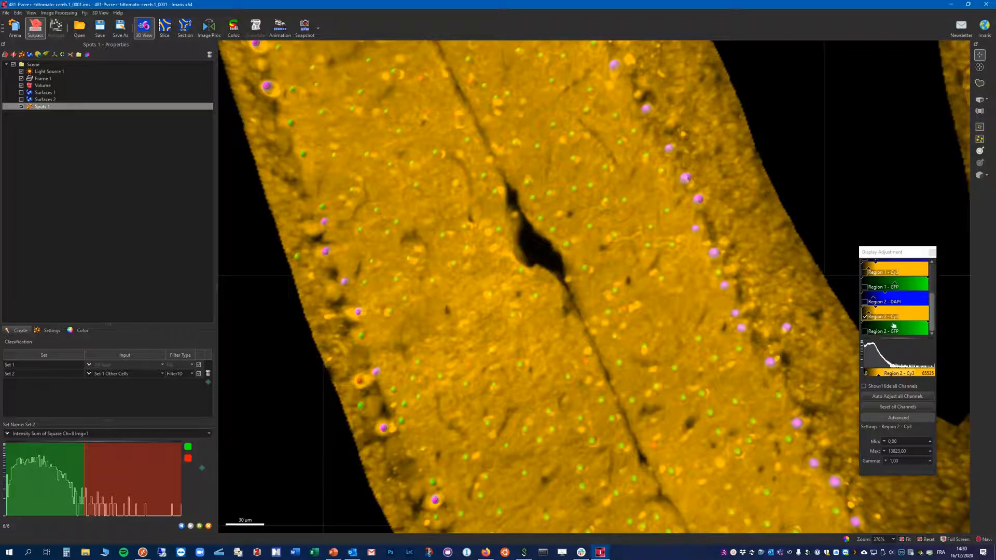
- Dim the Region 2 Cy3 display by raising its maximum to about 31155
left_click(909, 314)
left_click(898, 362)
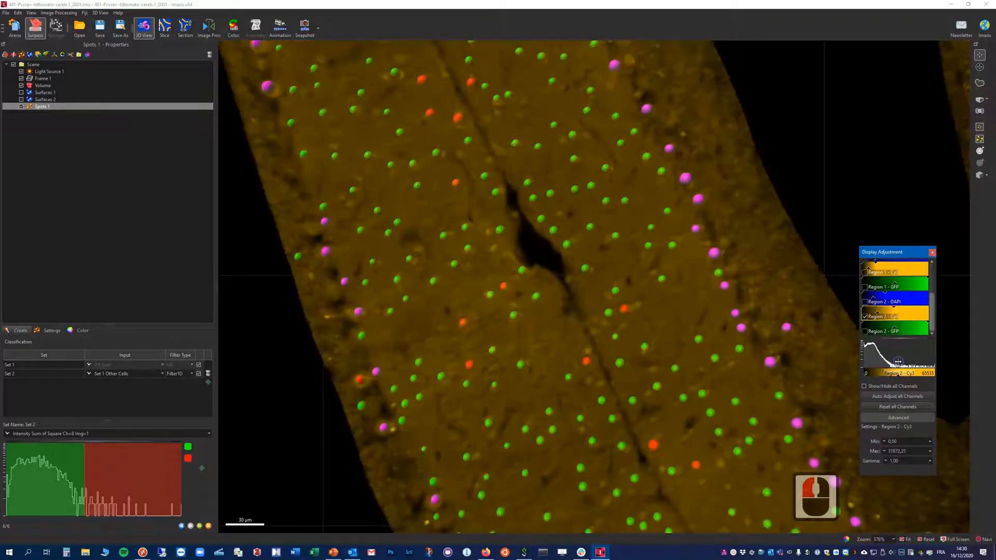
left_click_drag(899, 362, 897, 361)
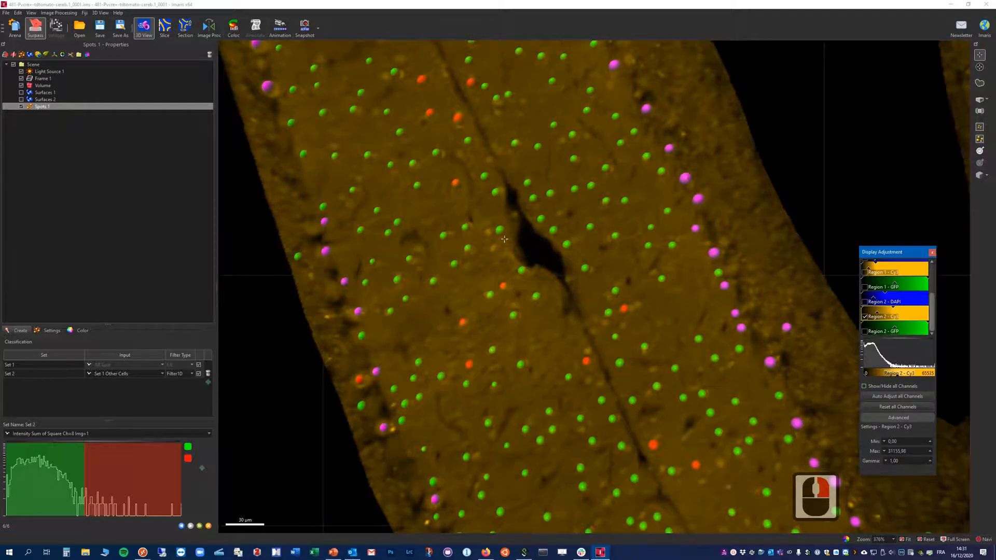
- Toggle the Spots 1 markers to check the red-classified cells against the underlying Cy3 signal
left_click(22, 107)
left_click(22, 107)
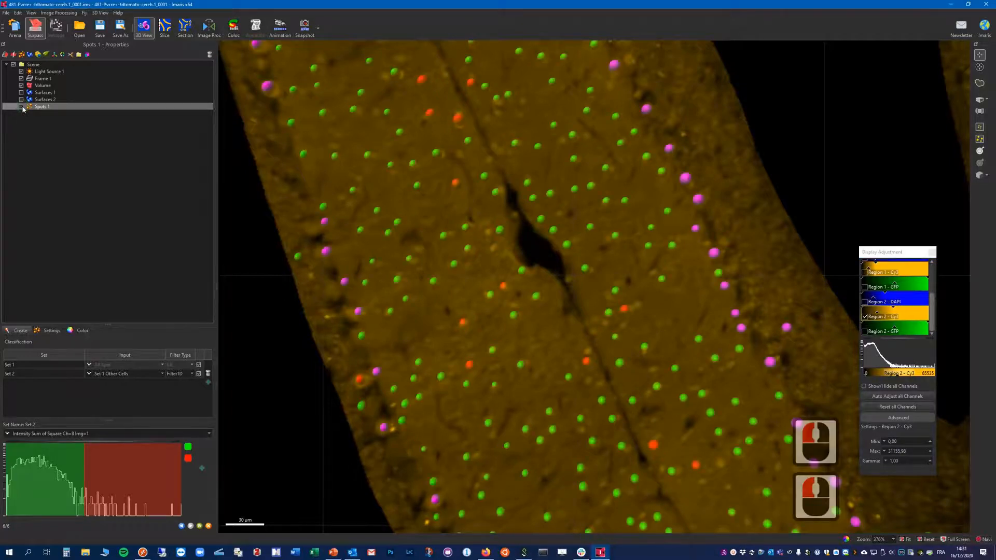
left_click(21, 106)
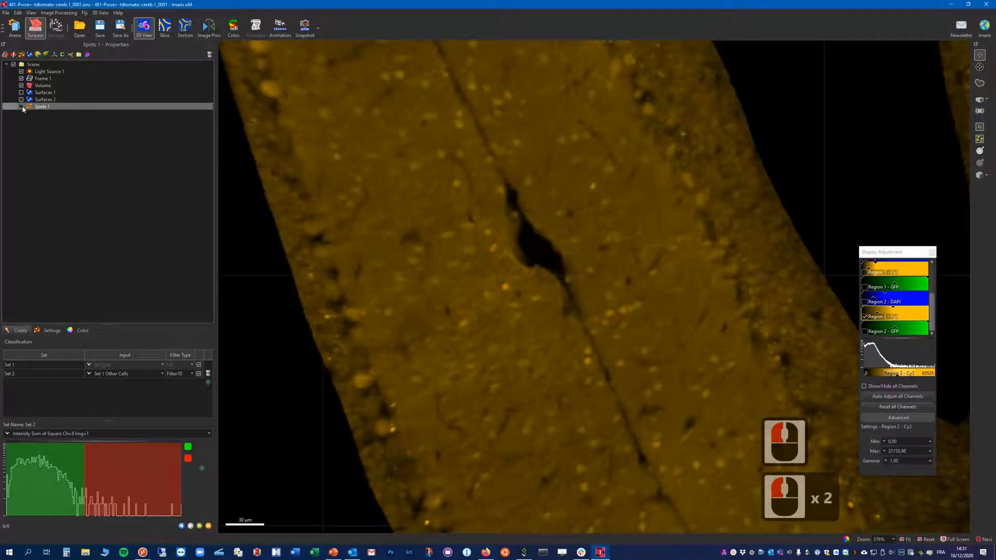
left_click(21, 107)
left_click(22, 107)
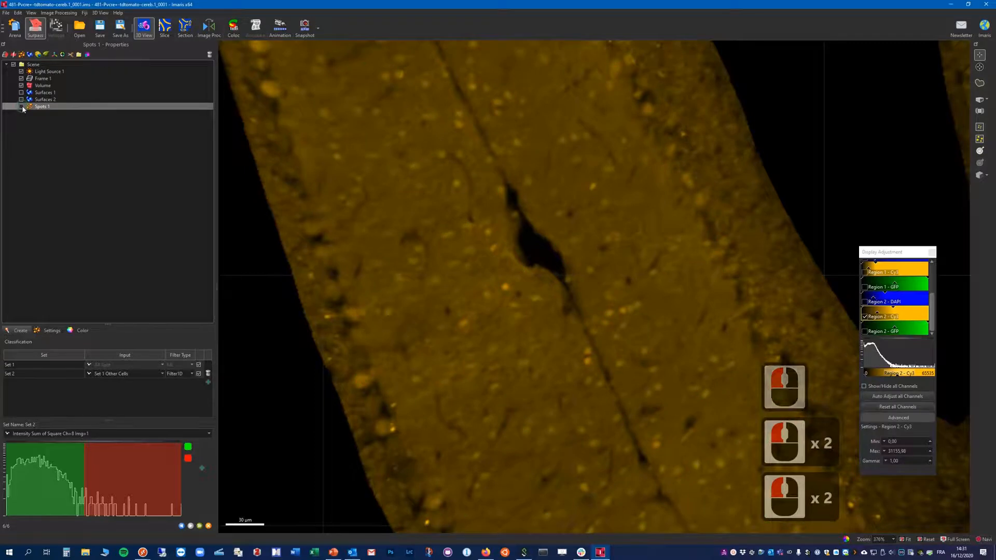
left_click(22, 106)
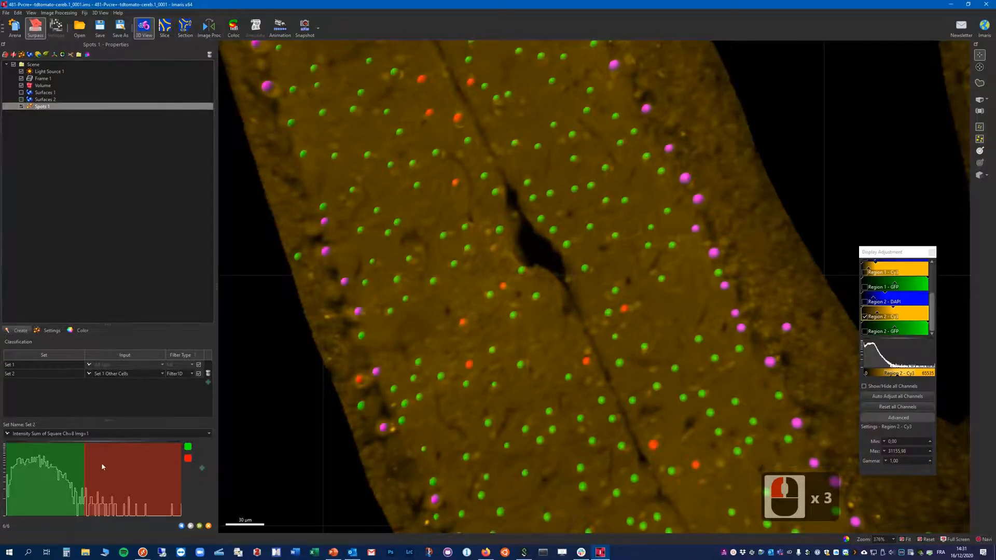
- Lower Set 2's class threshold slightly to include more Cy3-positive cells, and check the classification across the whole section
left_click_drag(88, 474, 75, 476)
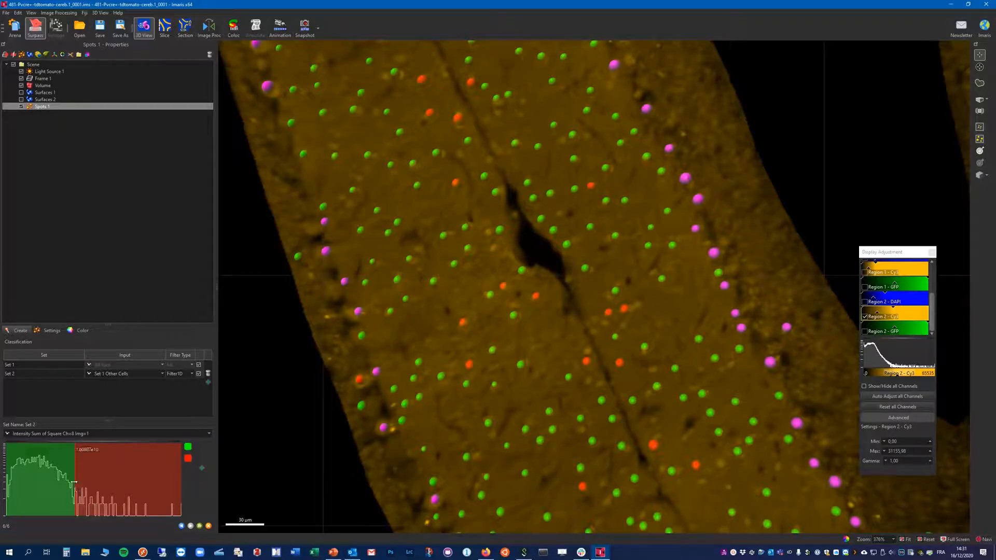
left_click_drag(76, 490, 72, 483)
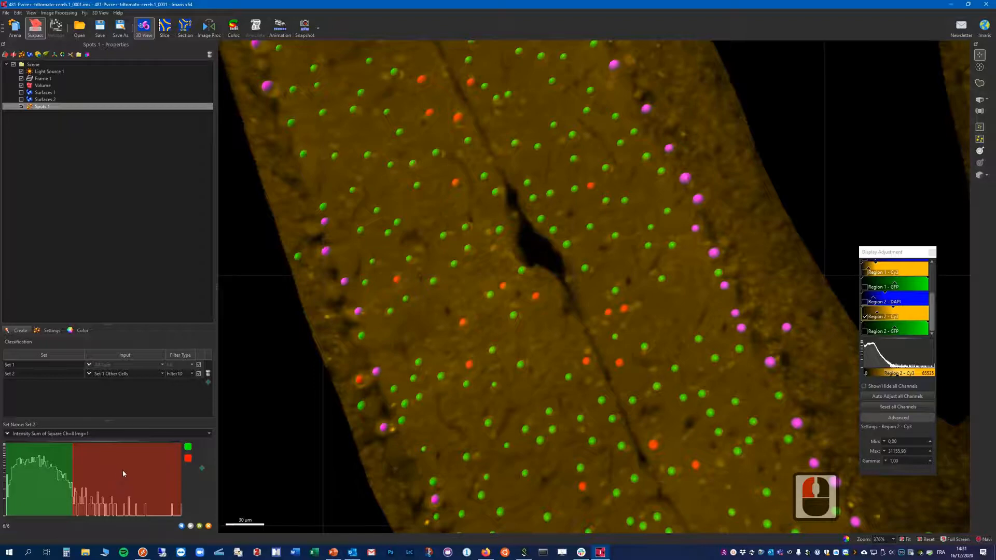
scroll(585, 334, "down", 8)
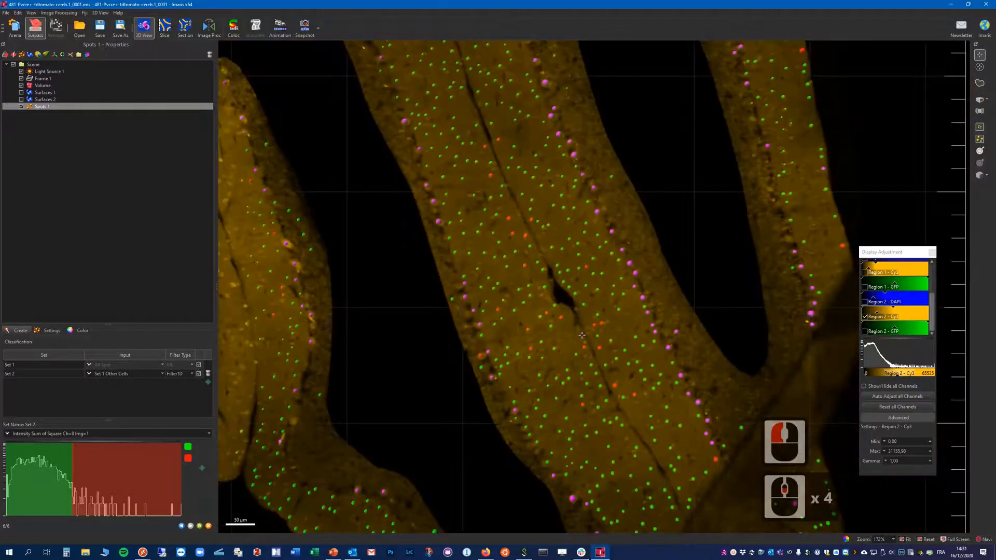
scroll(596, 360, "up", 2)
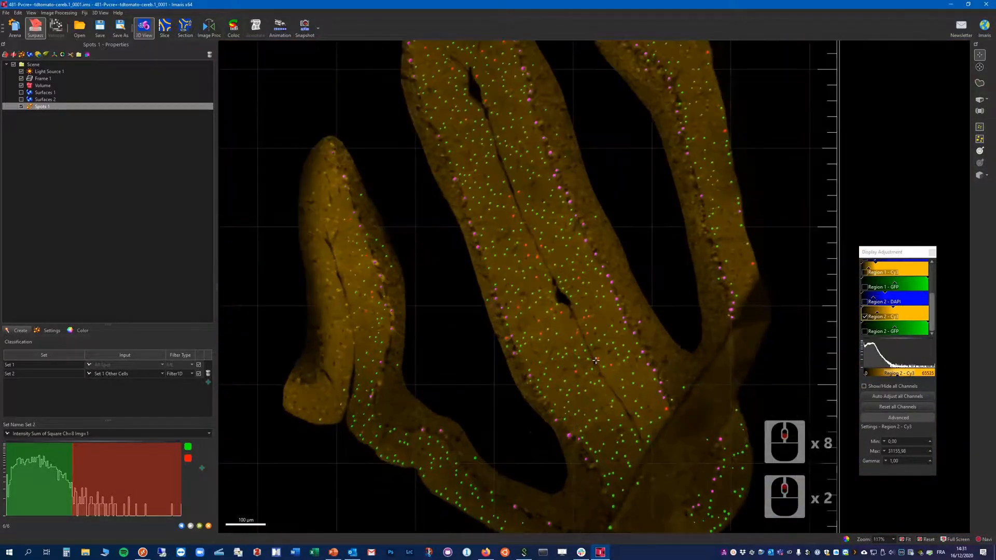
scroll(595, 361, "down", 2)
scroll(562, 315, "down", 4)
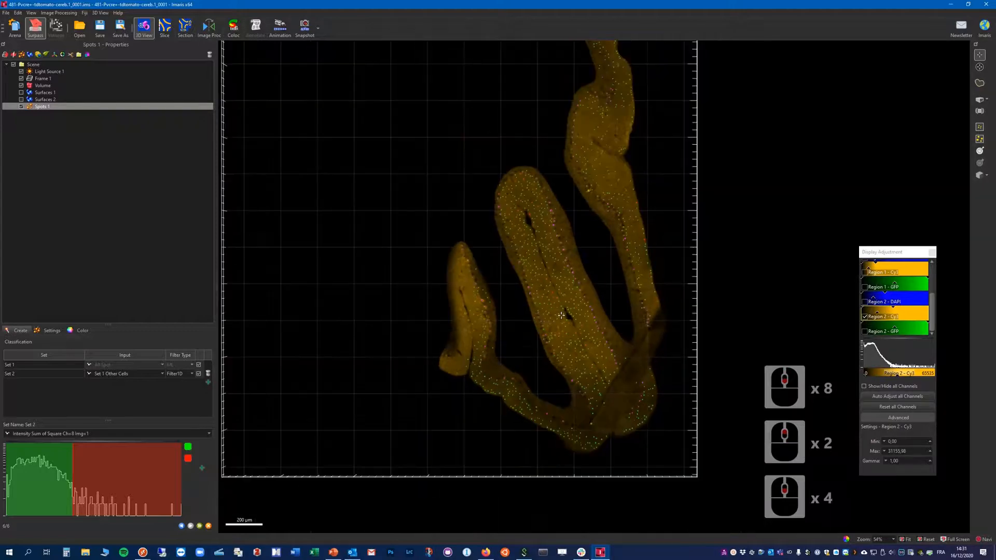
scroll(561, 315, "up", 3)
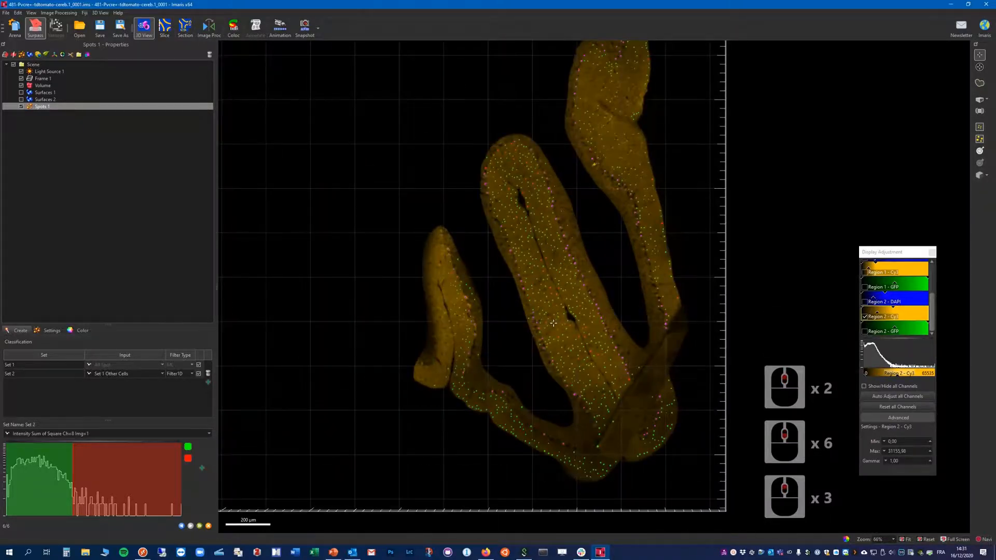
scroll(561, 315, "up", 3)
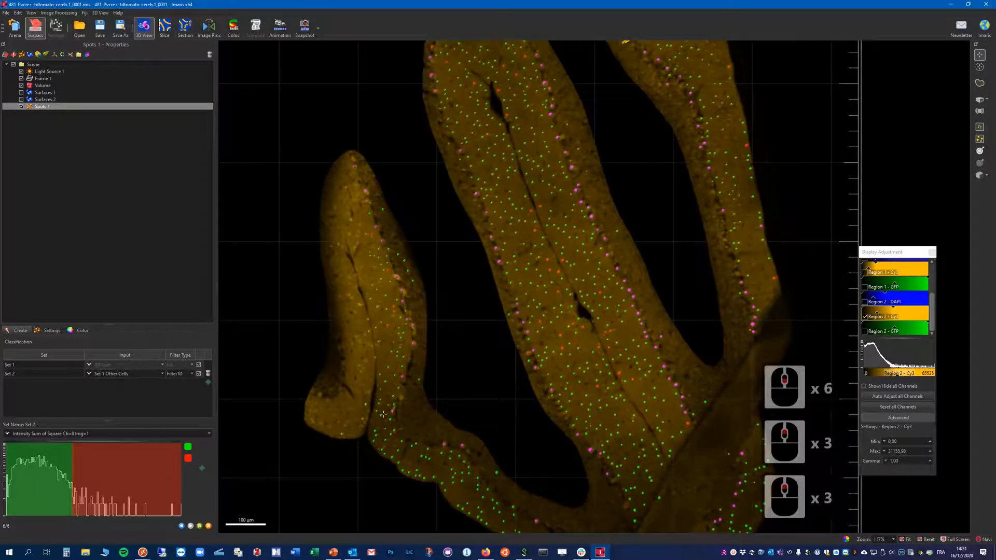
- Recolor Set 2's red above-threshold class orange-yellow
left_click(188, 459)
left_click_drag(196, 470, 210, 472)
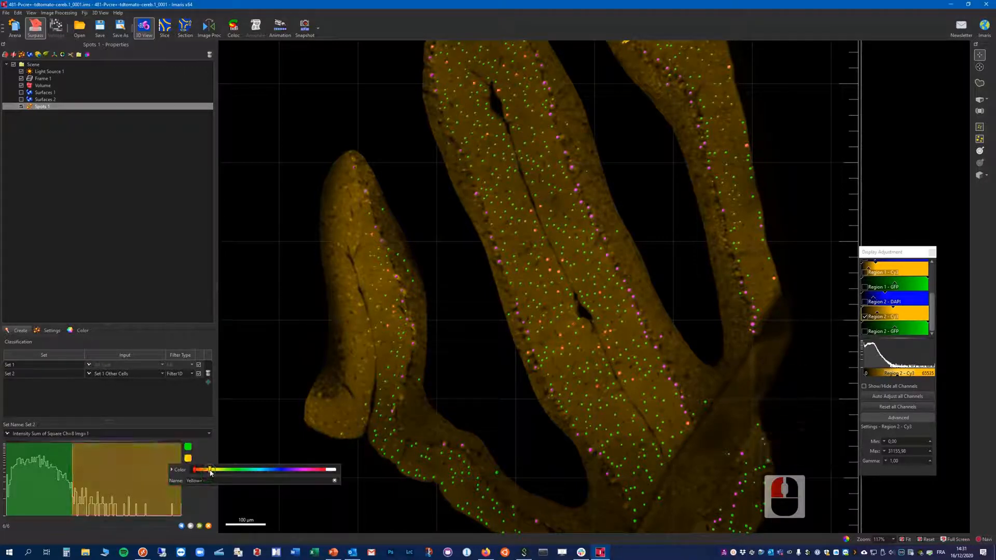
left_click(141, 406)
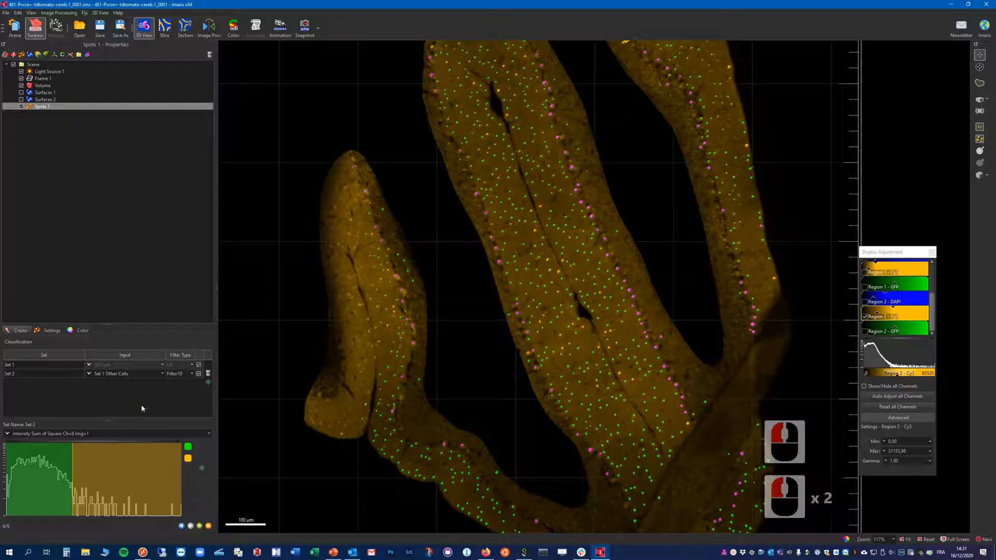
- Add a third classification set that takes Set 1 Purkinje Cells as its input
left_click(208, 383)
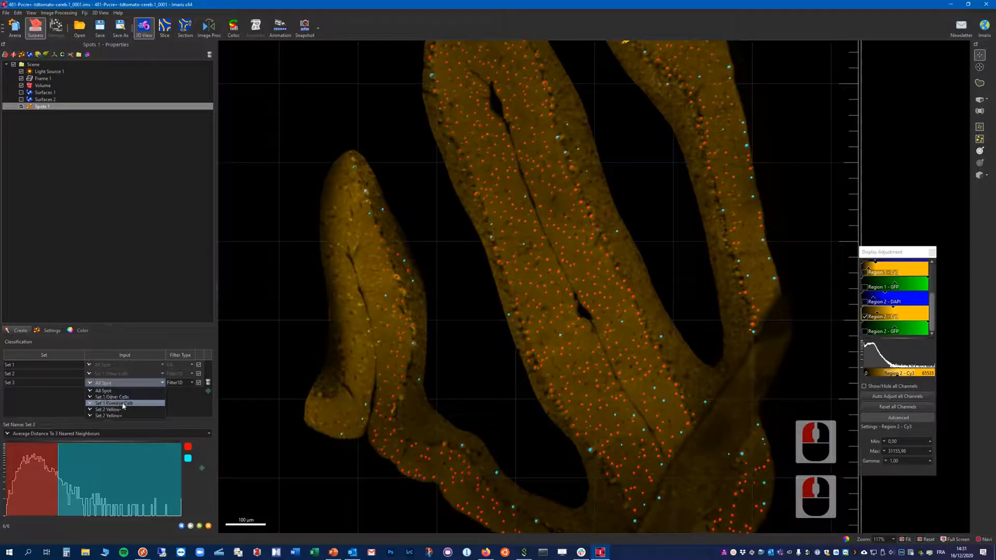
left_click(123, 403)
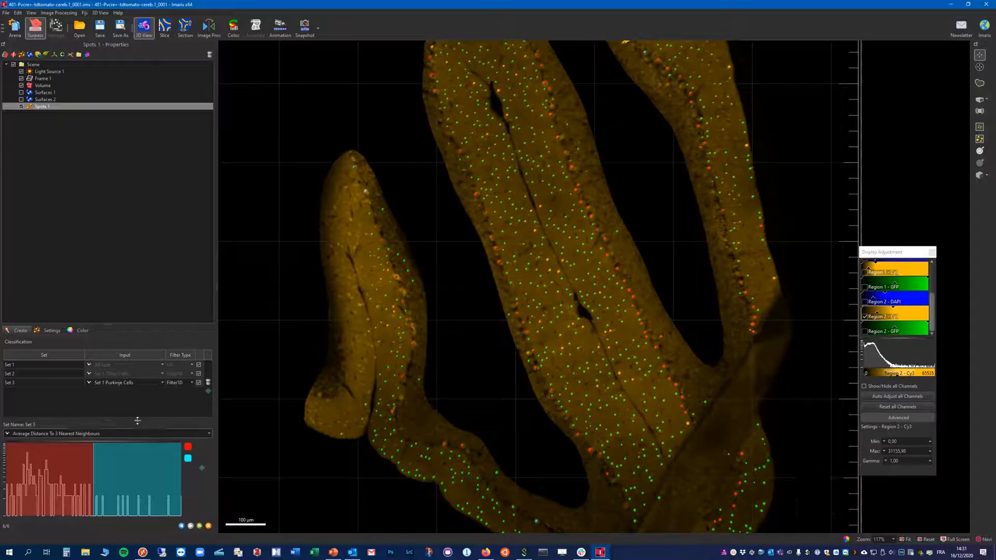
- Filter Set 3 by Intensity Sum of Square Ch=8 Img=1 and lower the class threshold to about 3.12e10
left_click(57, 436)
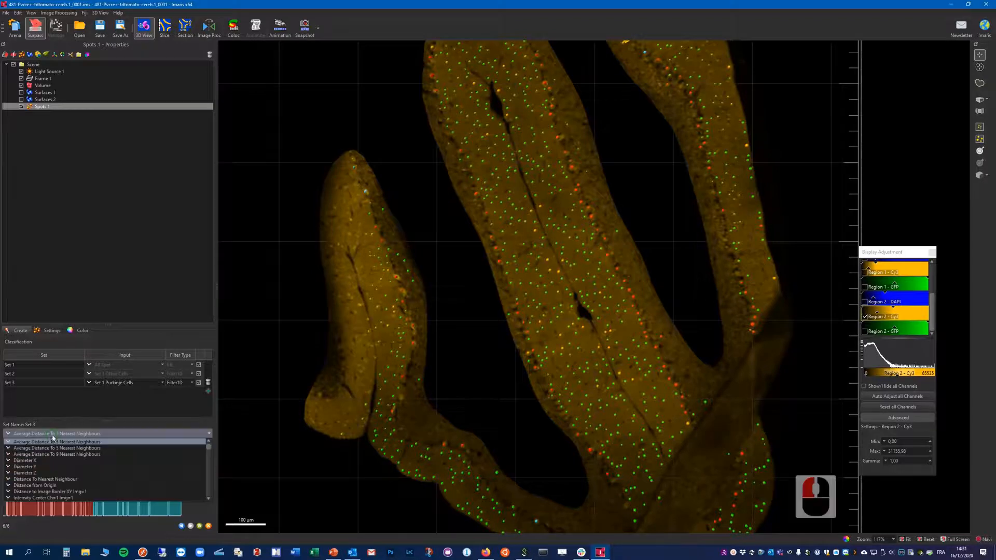
scroll(61, 470, "down", 7)
scroll(61, 471, "down", 19)
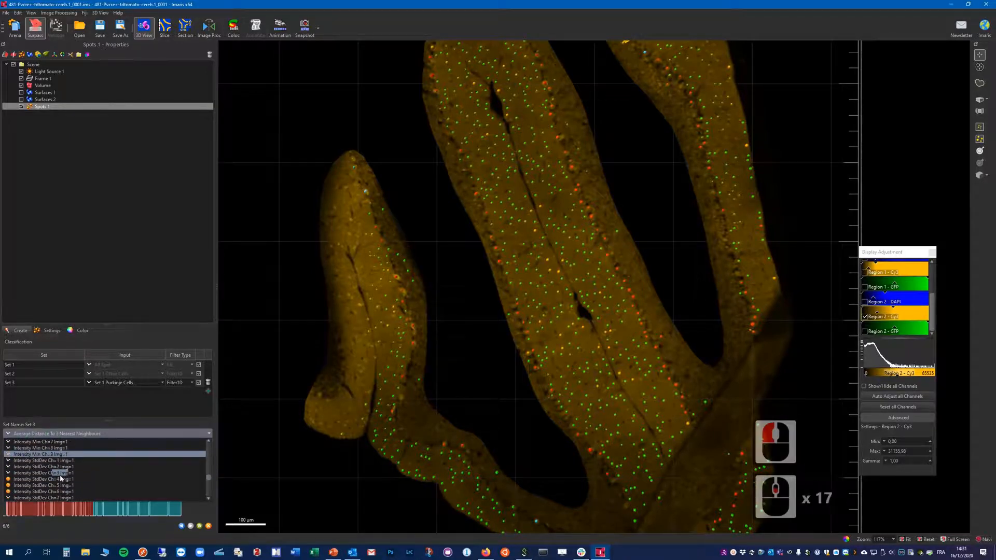
scroll(58, 485, "up", 5)
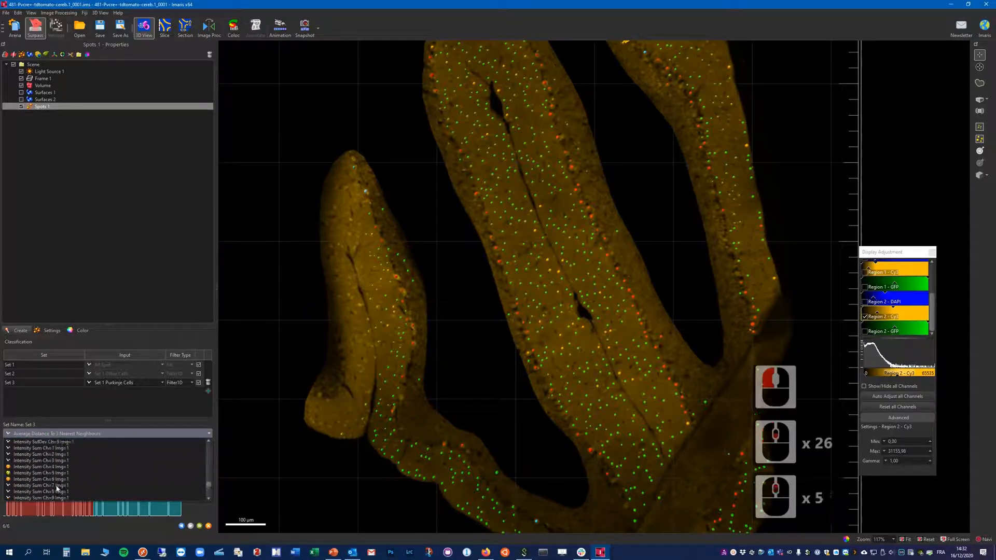
scroll(62, 483, "down", 6)
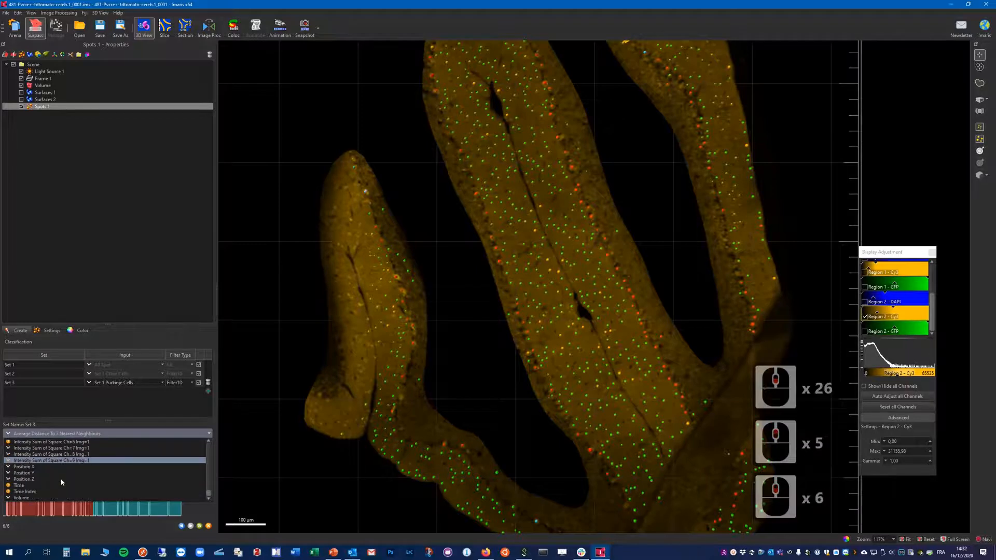
left_click(51, 455)
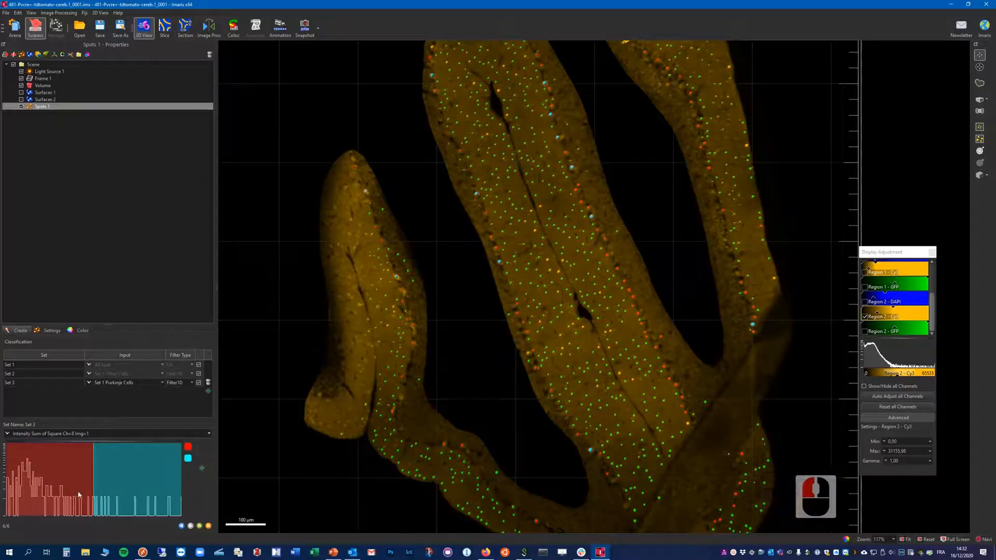
left_click_drag(99, 483, 69, 474)
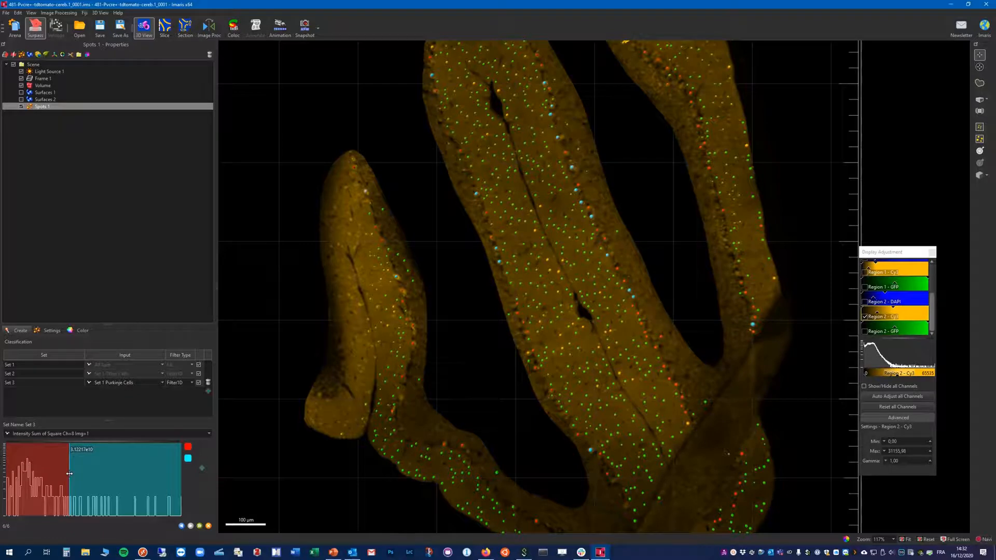
left_click(69, 474)
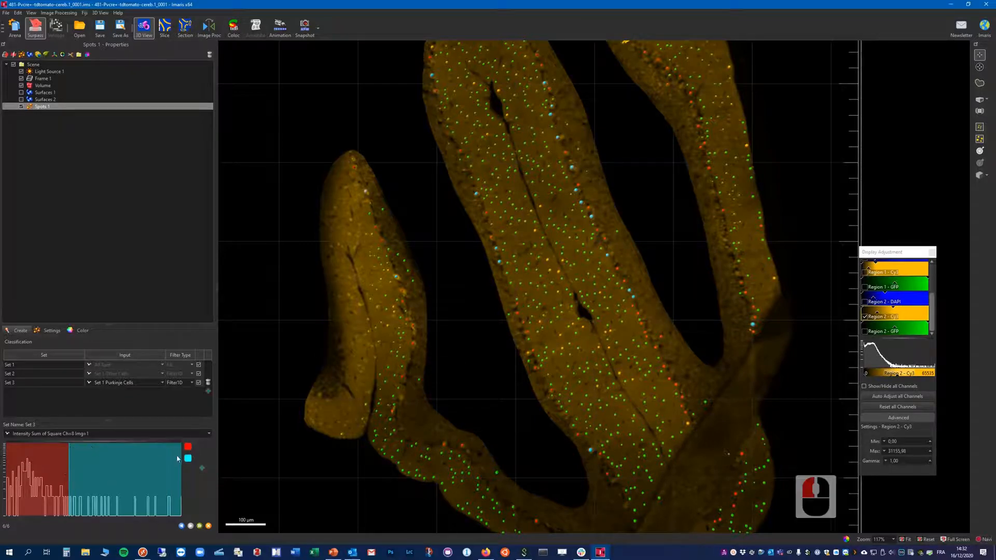
- Rename Set 3's red below-threshold class as "Yellow -"
left_click(188, 458)
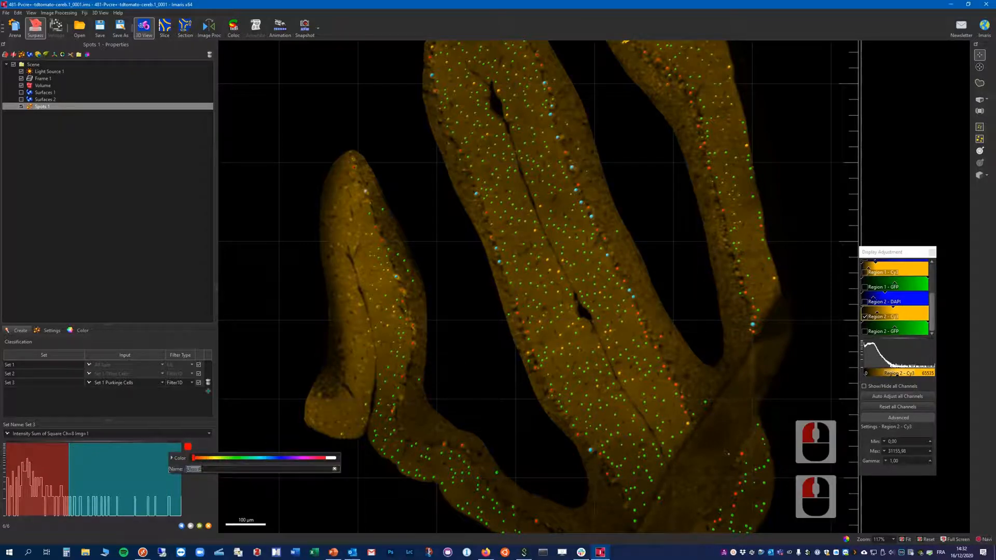
left_click_drag(202, 469, 170, 470)
type("Ye")
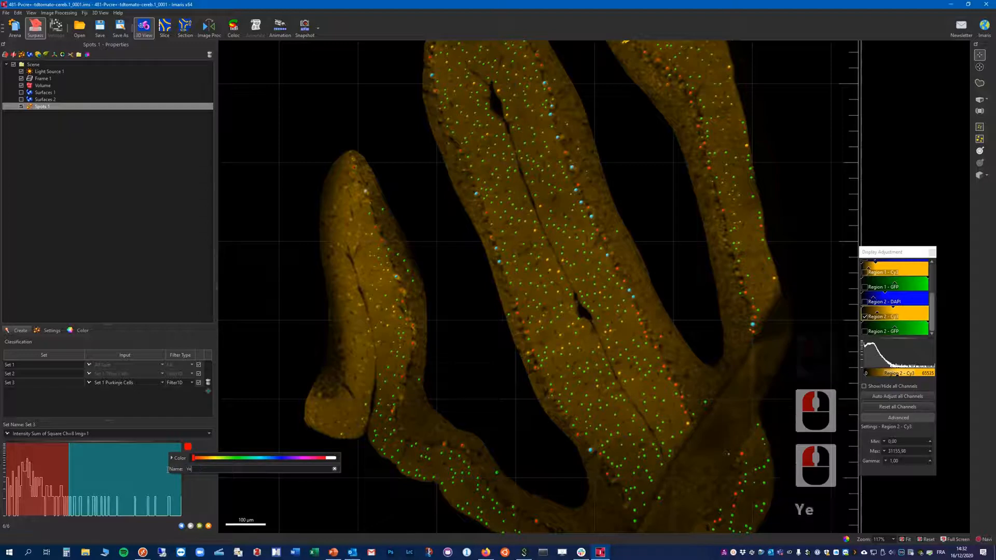
type("llow")
key("Return")
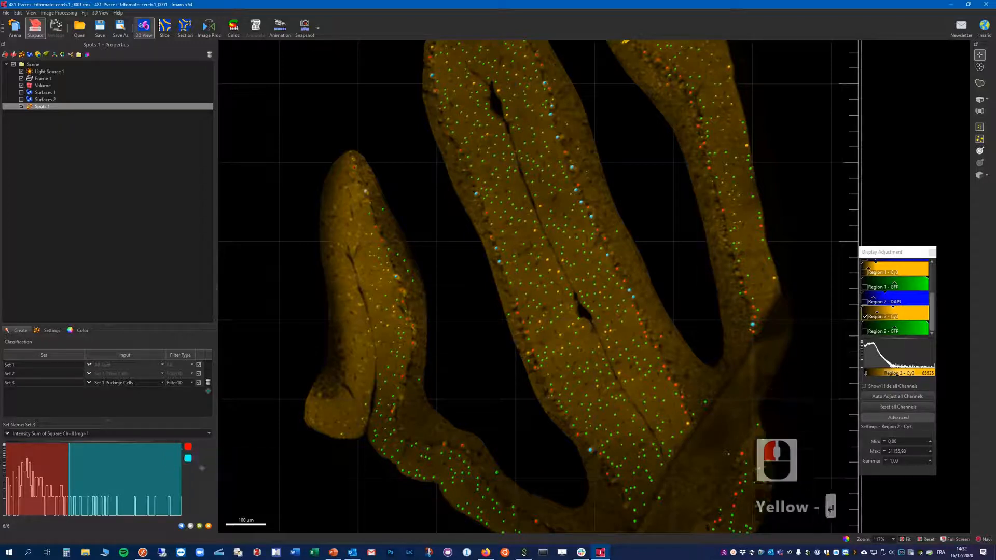
- Rename Set 3's cyan above-threshold class as "Yellow +" and recolor it orange-yellow
double_click(168, 471)
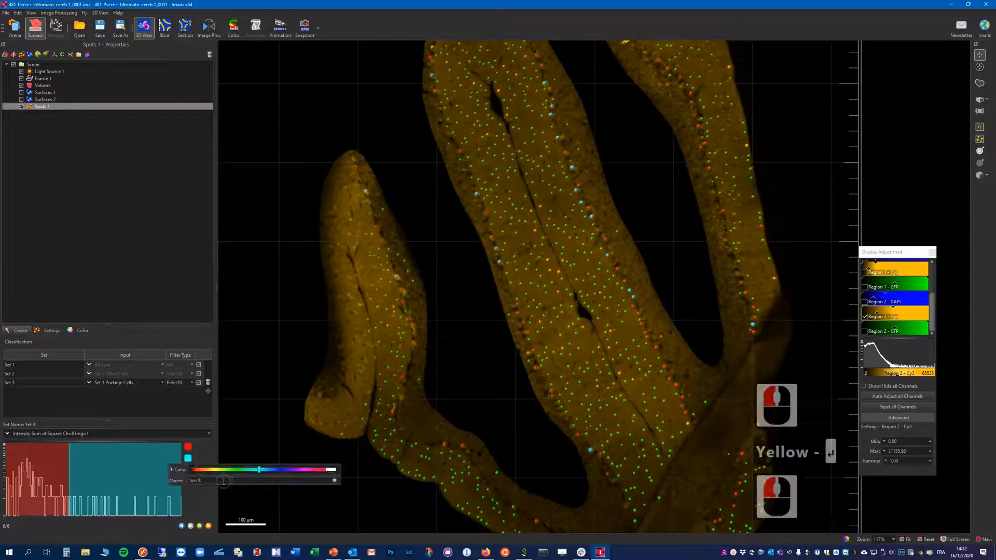
type("Ye")
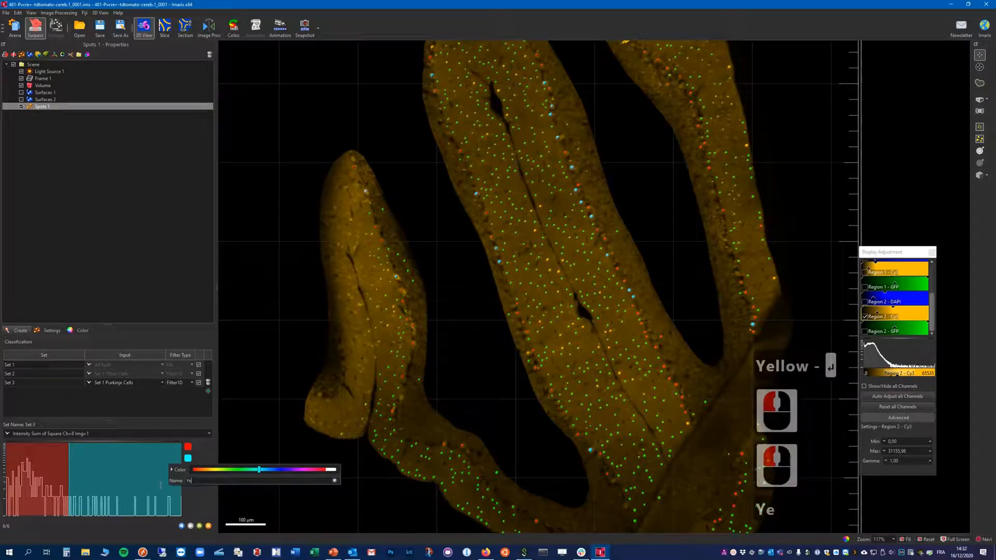
type("llow +")
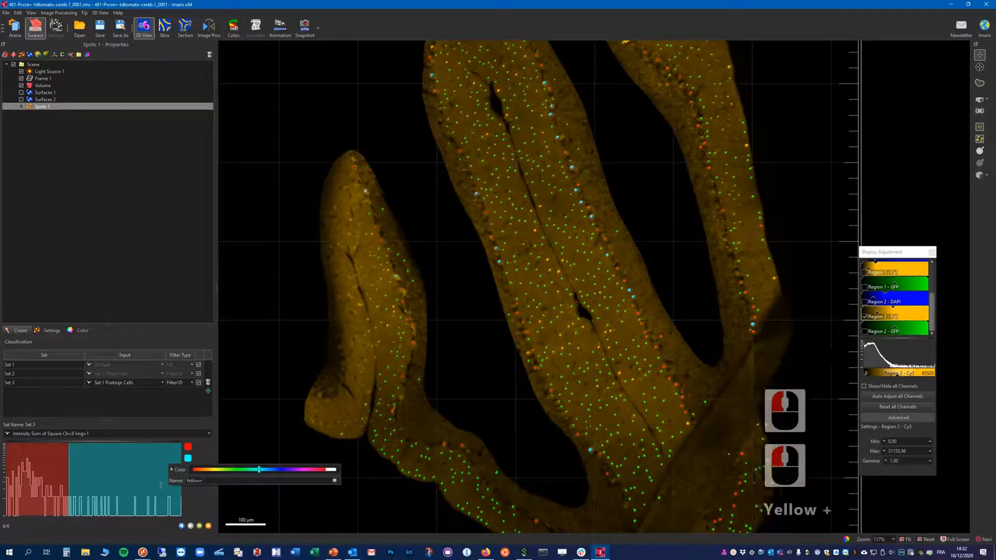
left_click(189, 461)
double_click(189, 460)
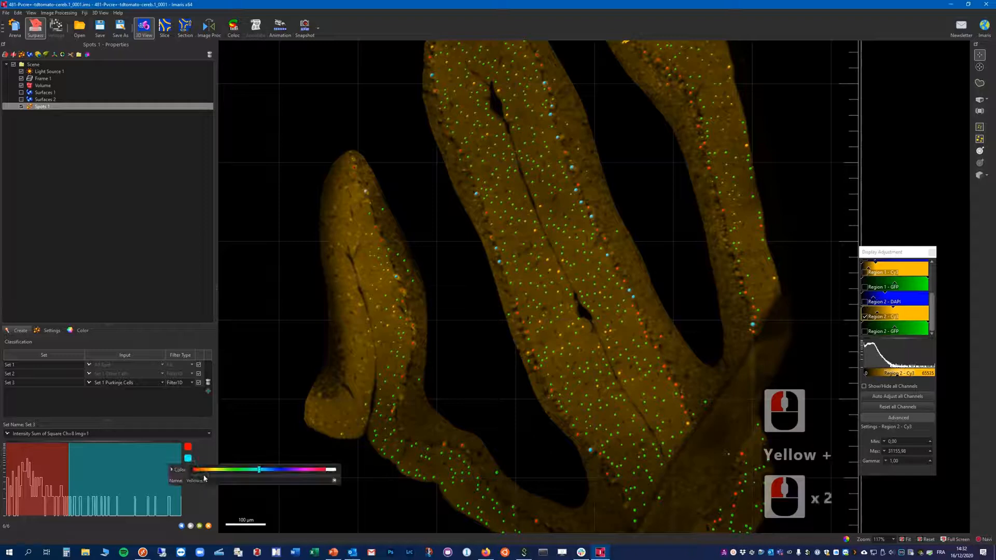
left_click(208, 470)
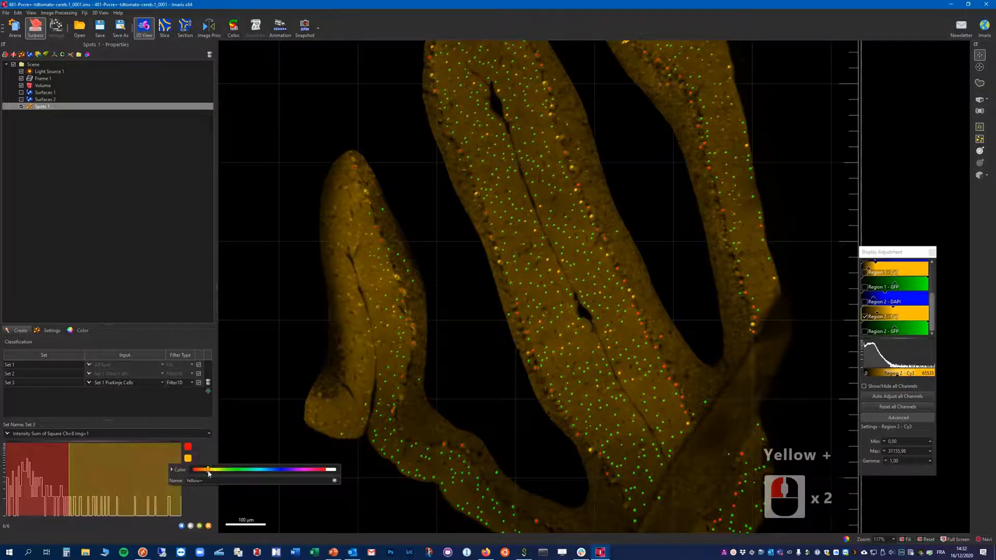
left_click(207, 470)
left_click(207, 442)
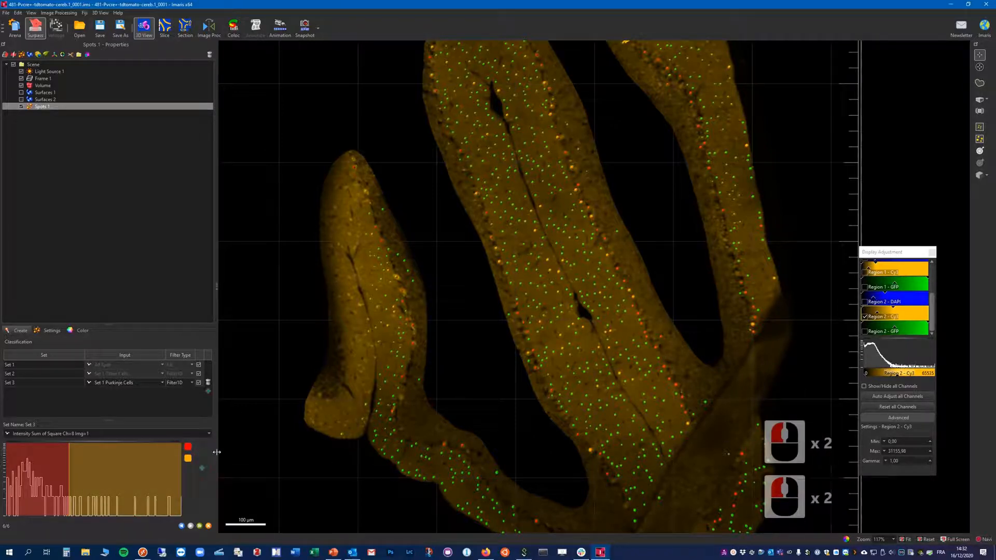
- Recolor Set 3's red below-threshold class yellow-green
left_click(188, 456)
left_click_drag(248, 461, 229, 460)
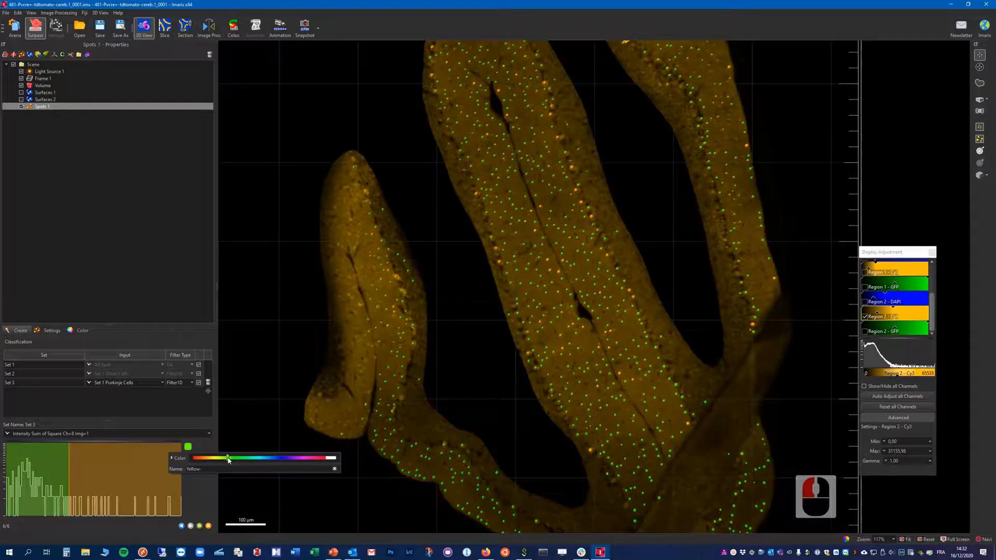
left_click(203, 447)
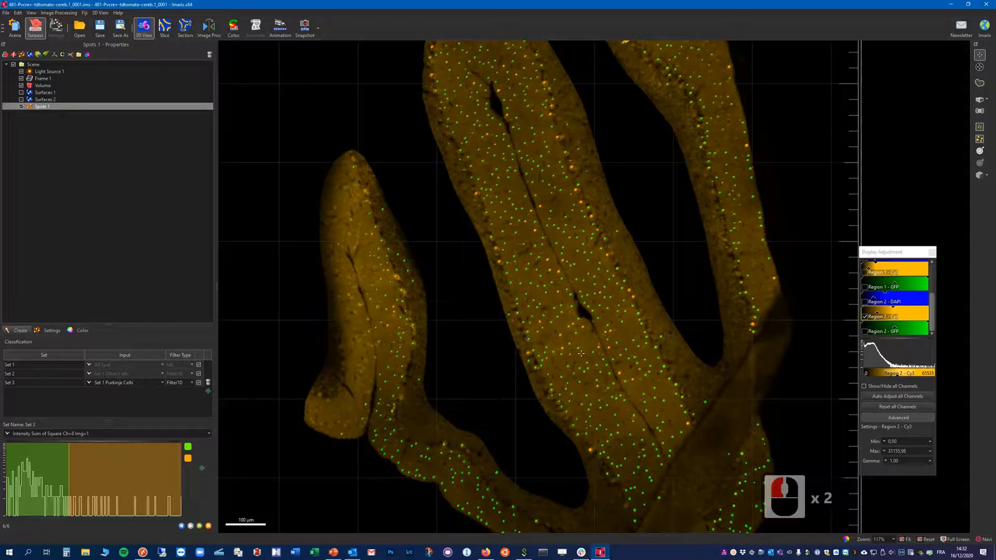
- Finish creating Spots 1 with the three classification sets applied
scroll(552, 277, "down", 3)
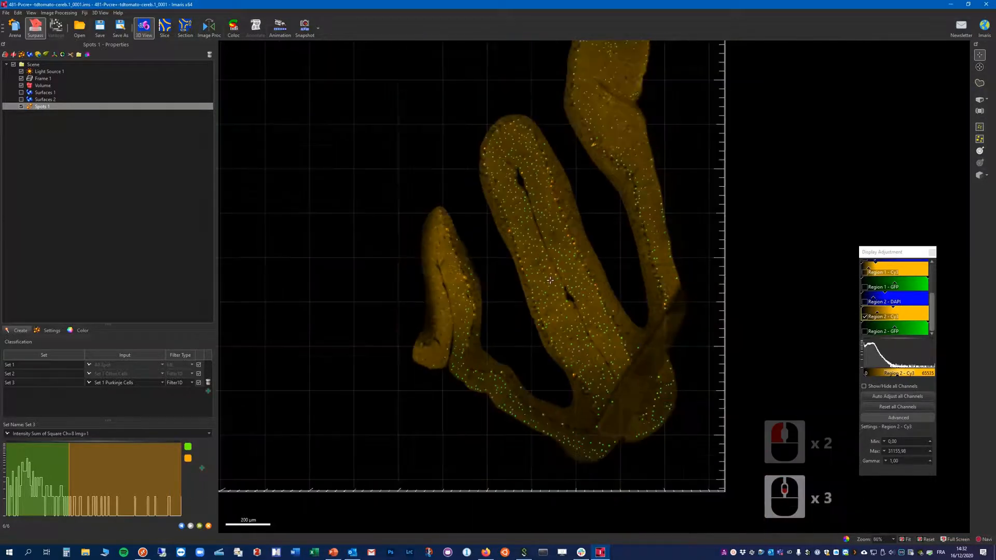
scroll(550, 279, "down", 3)
scroll(550, 280, "up", 4)
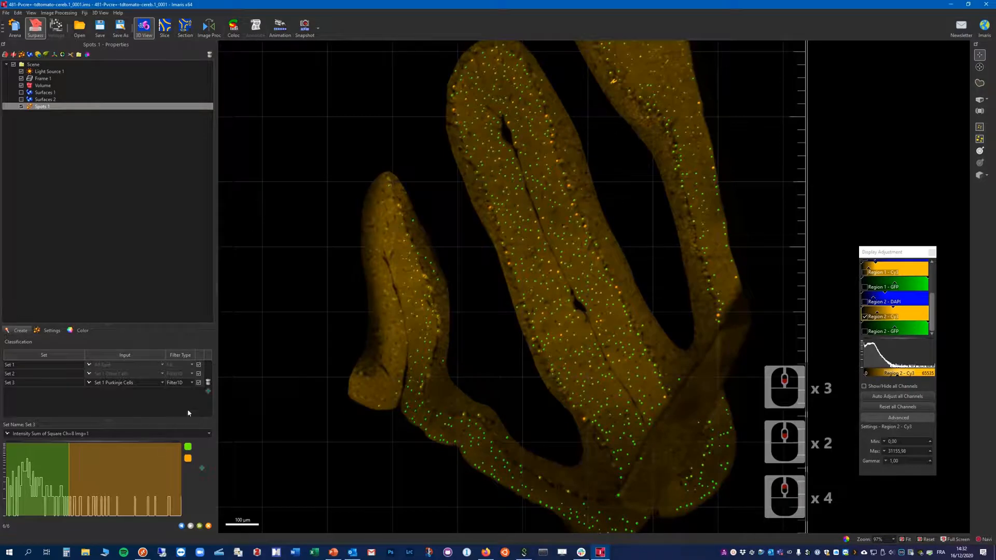
left_click(199, 526)
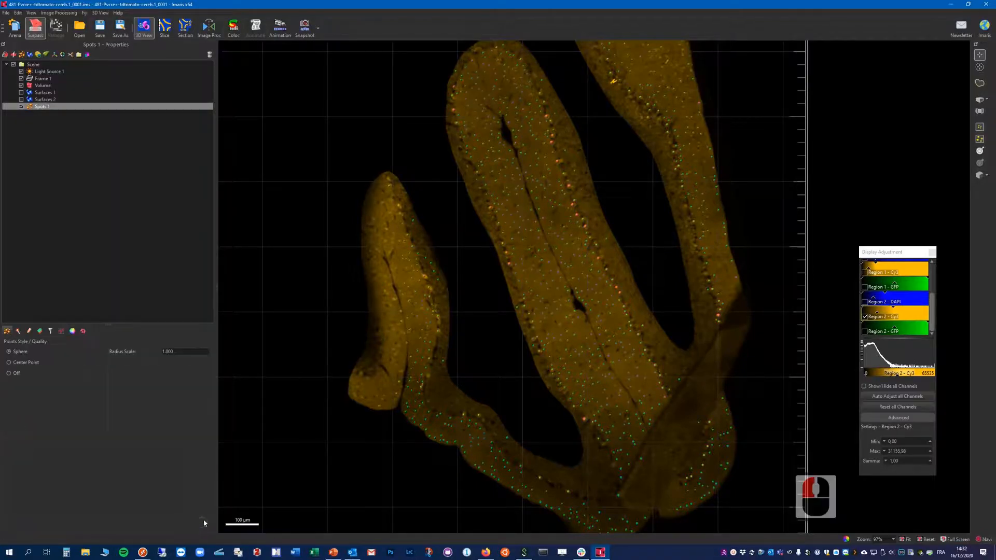
- Examine the overall statistics of Spots 1 for labelled spots per class, widening the columns, and review its label sets
left_click(62, 332)
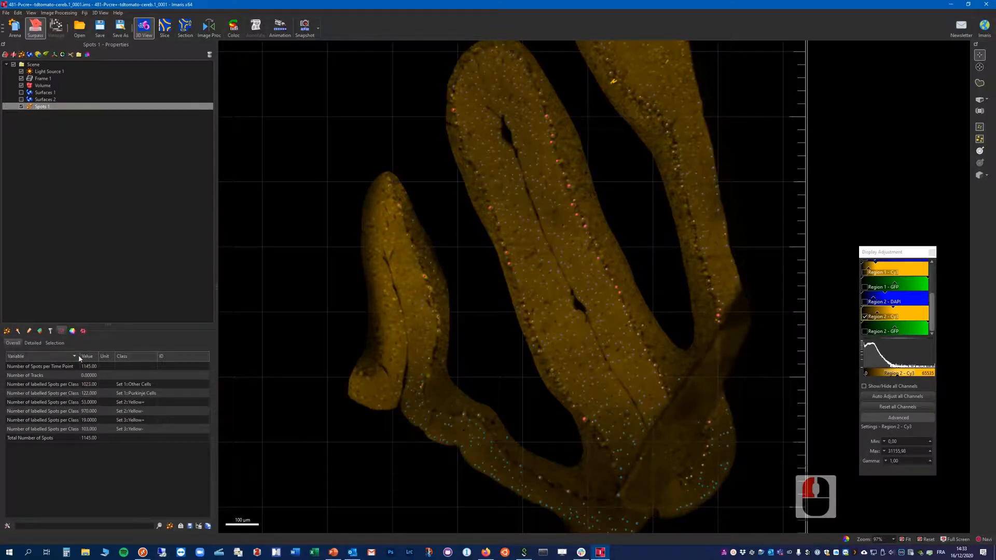
left_click_drag(81, 356, 95, 356)
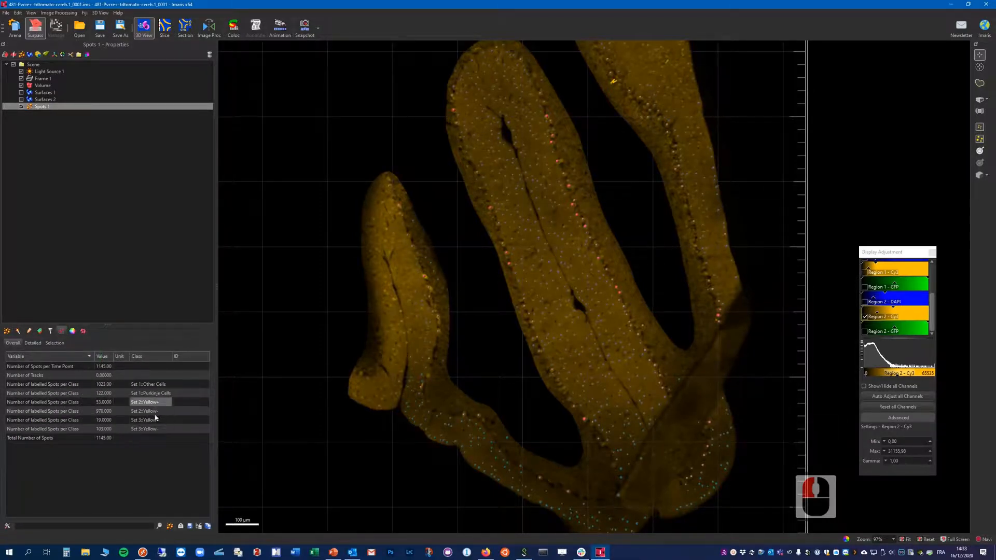
left_click_drag(173, 356, 191, 357)
left_click_drag(129, 357, 133, 357)
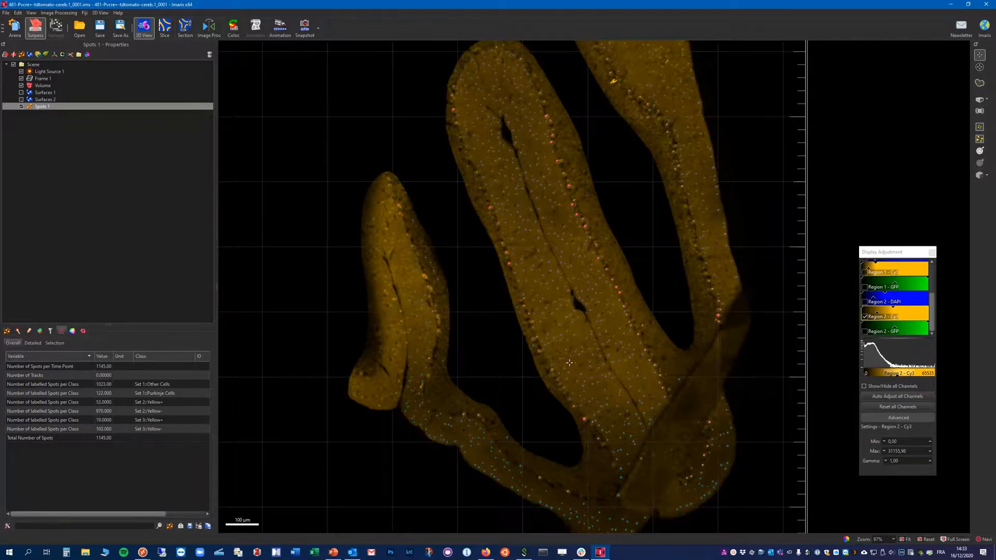
left_click(40, 332)
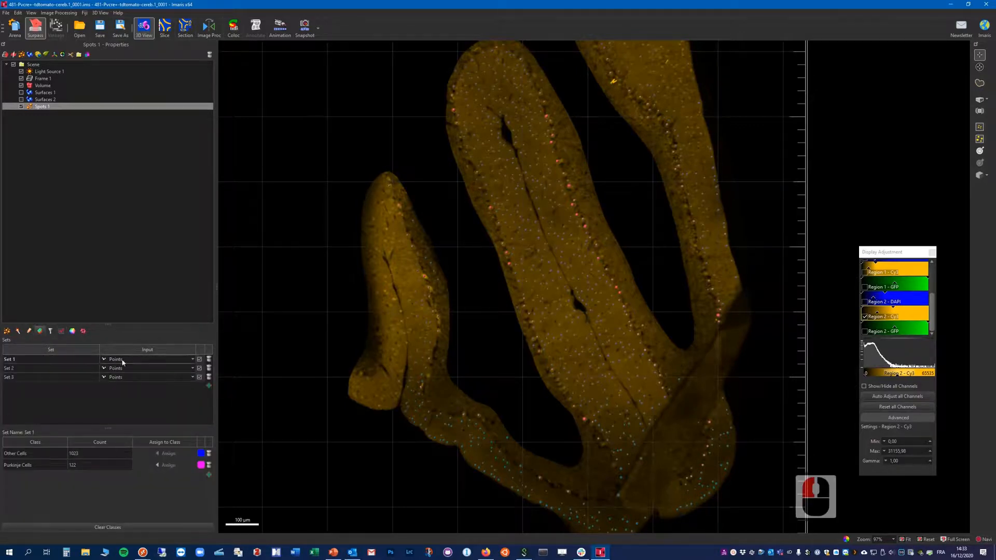
- Turn off the label colors of both Set 2 classes and both Set 1 classes, keeping only Set 3's classes colored
left_click(72, 332)
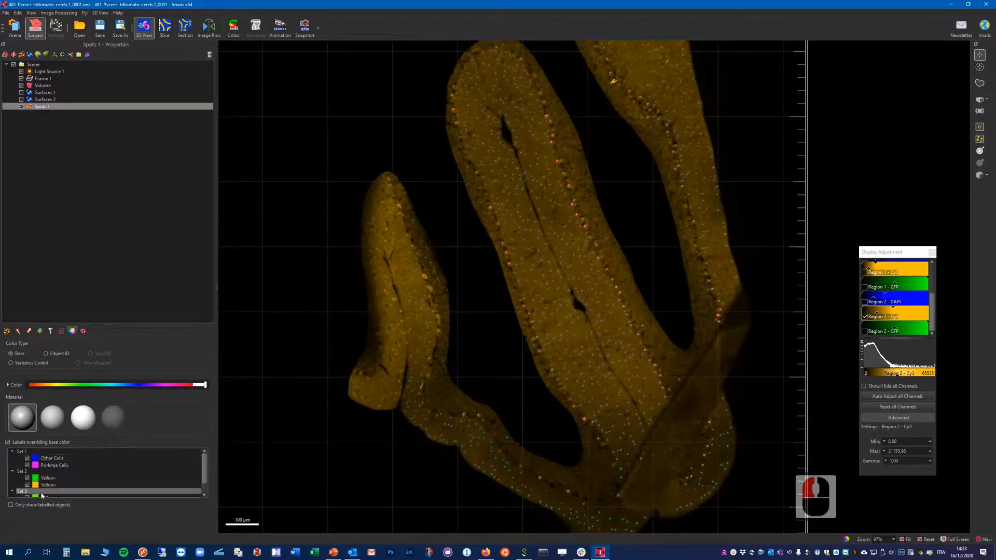
scroll(110, 478, "down", 3)
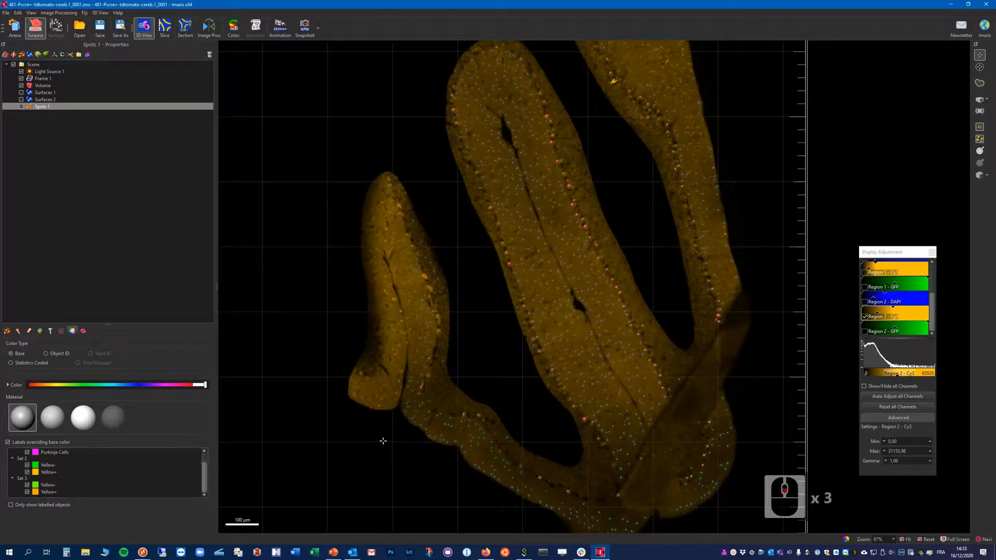
scroll(60, 474, "up", 4)
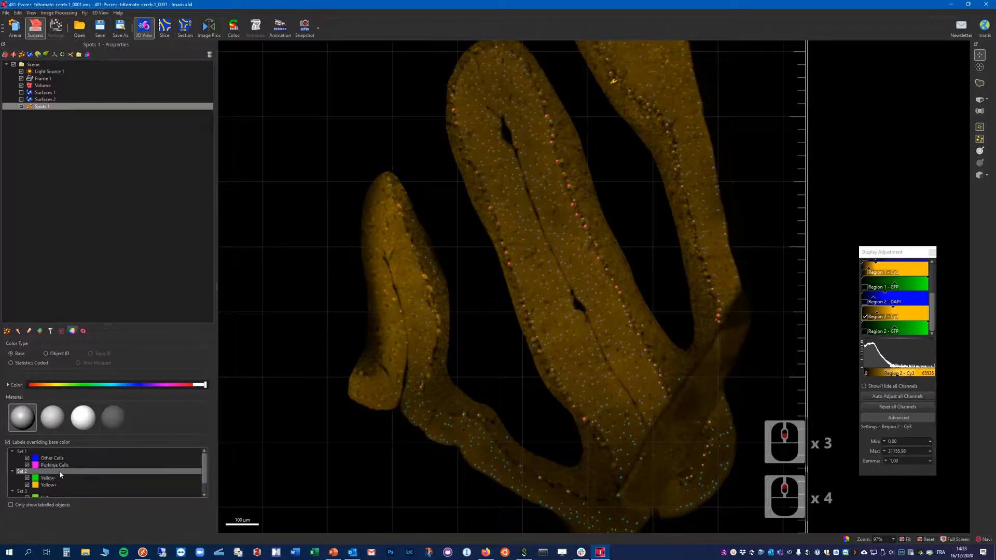
scroll(61, 474, "down", 4)
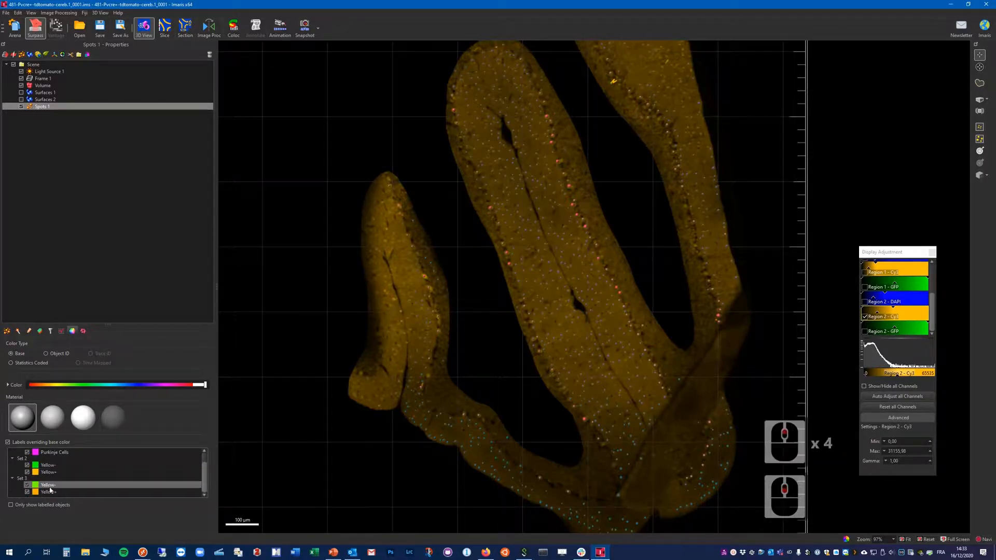
left_click(27, 472)
left_click(27, 466)
scroll(27, 467, "up", 1)
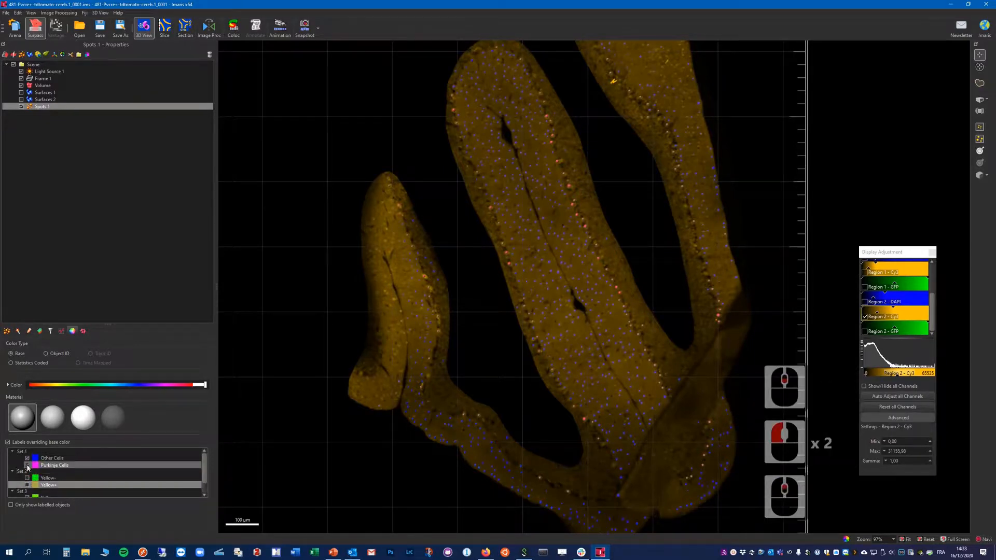
left_click(27, 466)
left_click(27, 459)
scroll(110, 459, "down", 1)
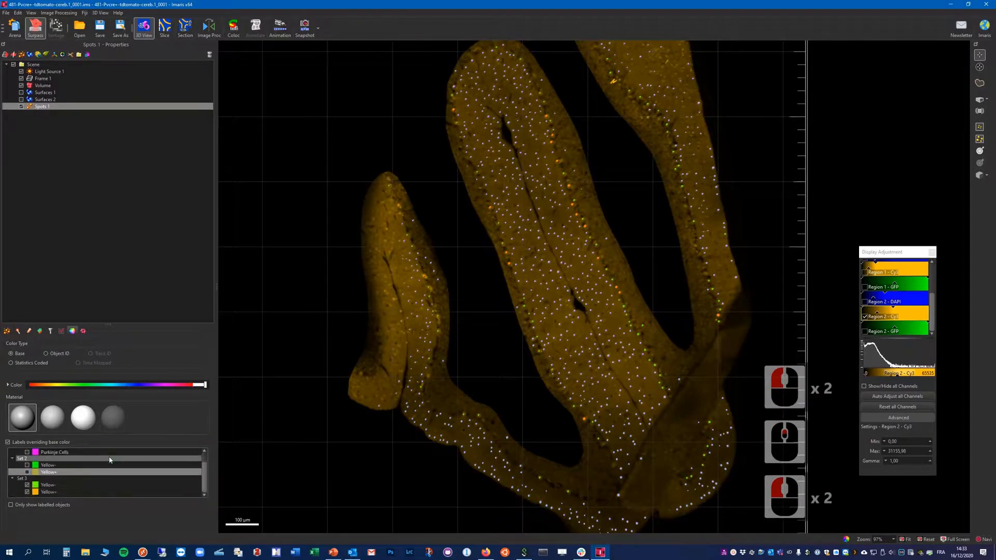
- Restrict the Spots 1 display to labelled objects only and inspect the remaining Purkinje cell spots
scroll(110, 459, "down", 3)
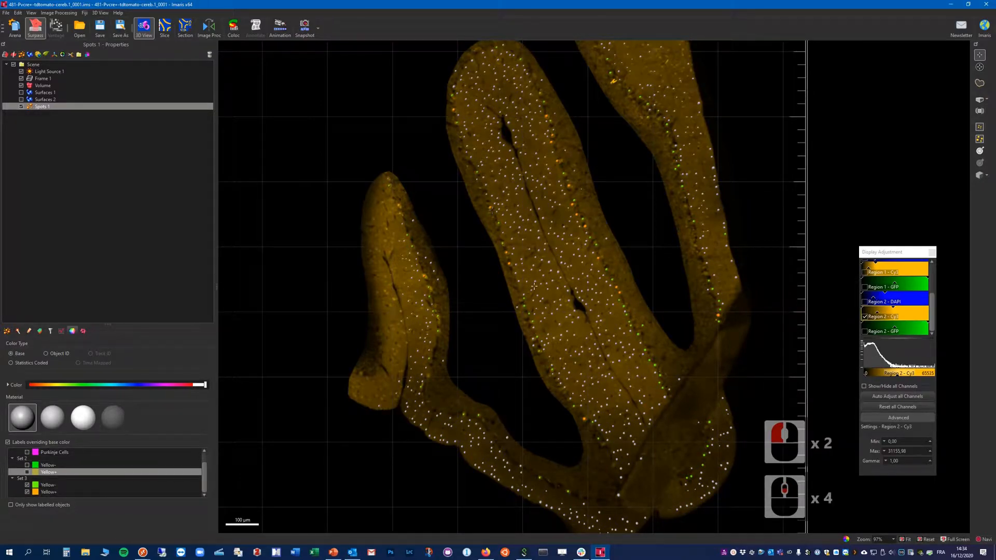
scroll(507, 274, "down", 4)
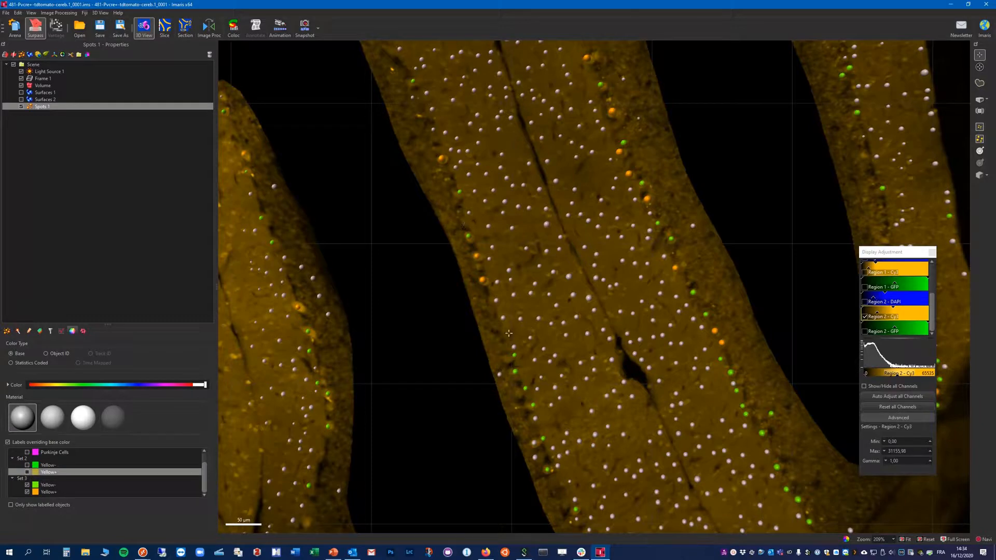
scroll(430, 355, "down", 3)
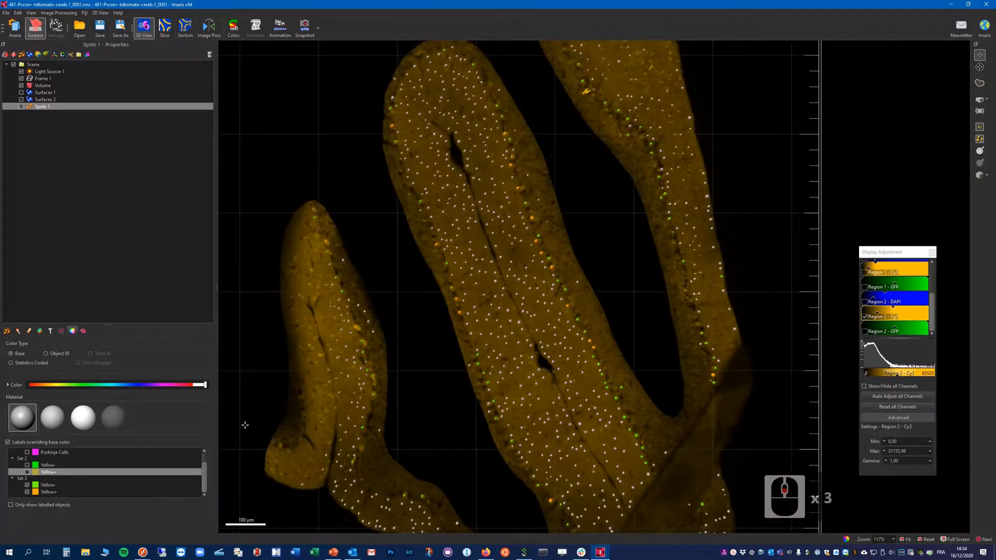
left_click(11, 505)
scroll(480, 386, "down", 3)
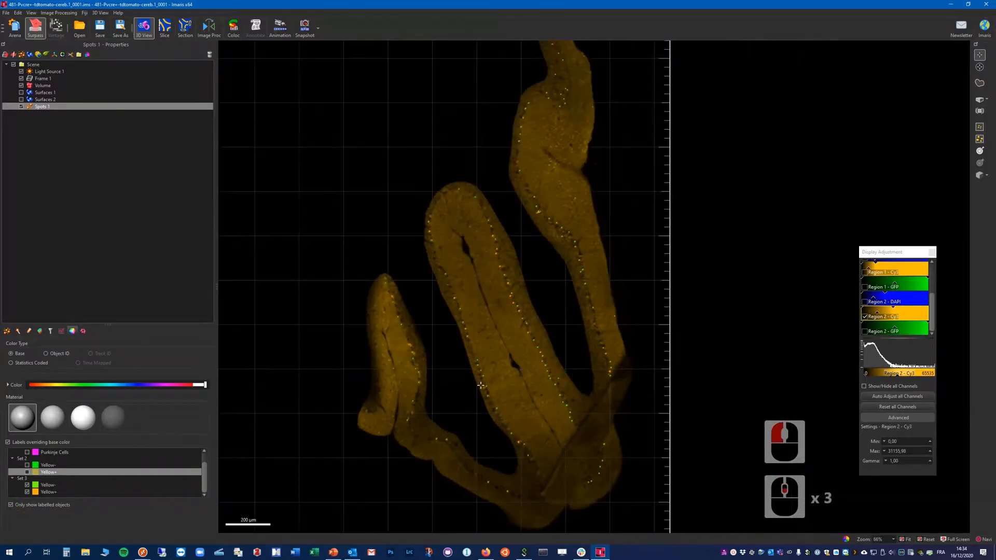
scroll(482, 394, "down", 2)
scroll(488, 409, "up", 3)
scroll(486, 408, "down", 3)
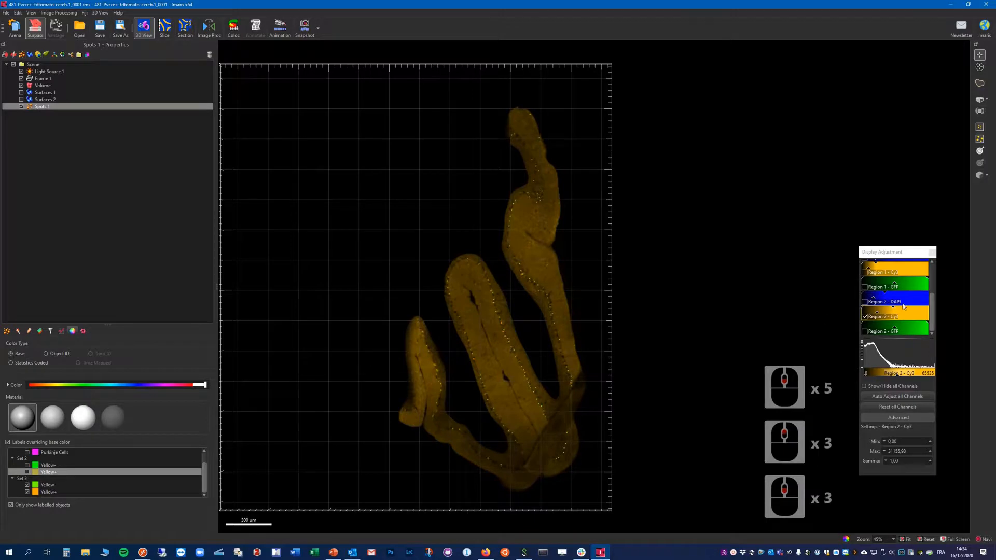
- Hide the Region 2 - Cy3 channel and show the SD DAPI, Cy3 and SD GFP channels of the whole section
scroll(903, 310, "up", 4)
scroll(886, 286, "up", 1)
scroll(893, 301, "down", 4)
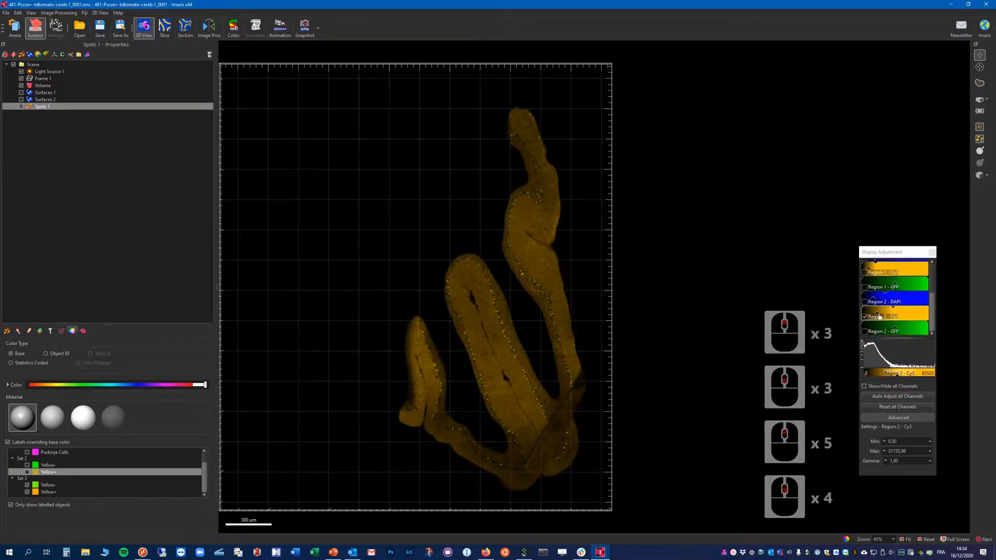
left_click(865, 316)
scroll(866, 311, "up", 5)
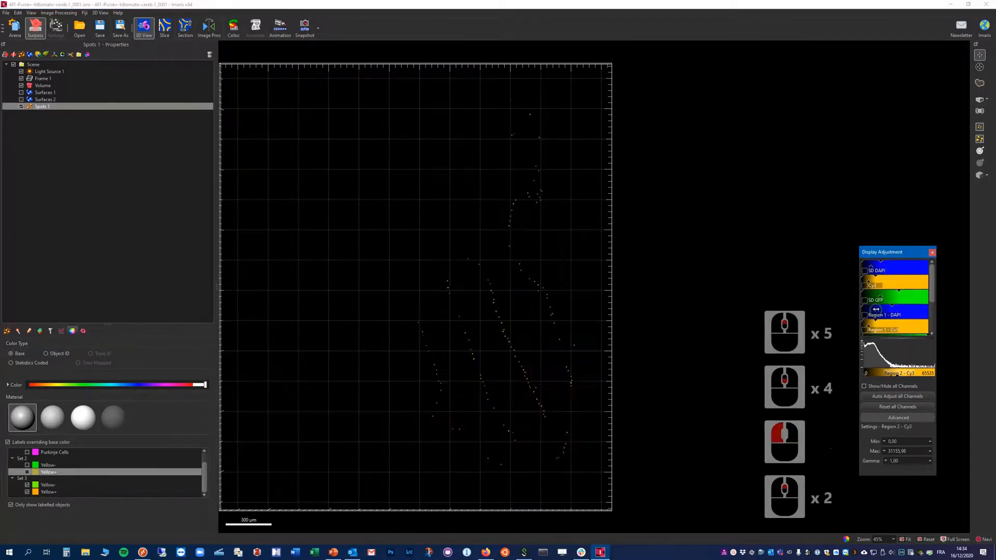
left_click(865, 271)
left_click(865, 285)
left_click(865, 301)
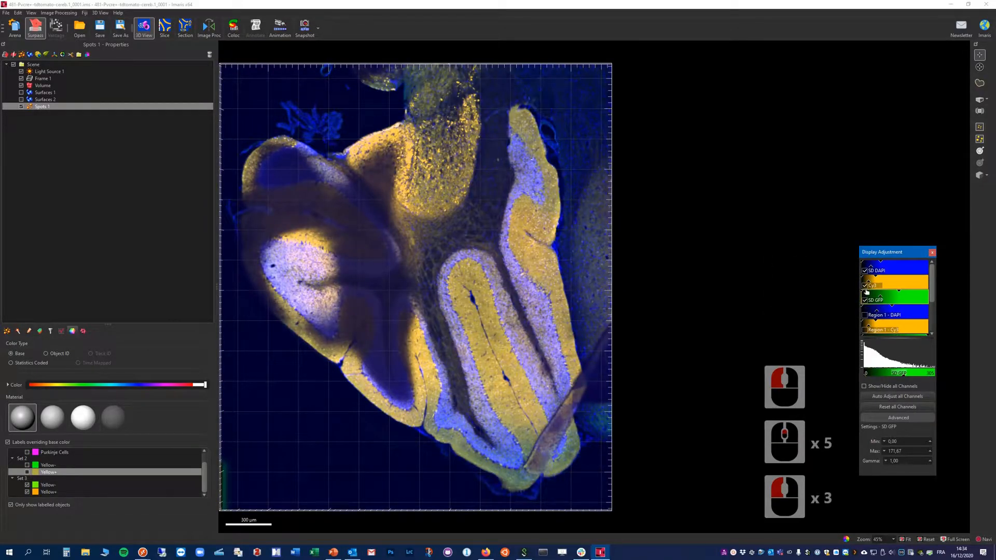
- Hide the SD DAPI and SD GFP channels so that only the whole-section Cy3 channel is displayed
left_click(865, 270)
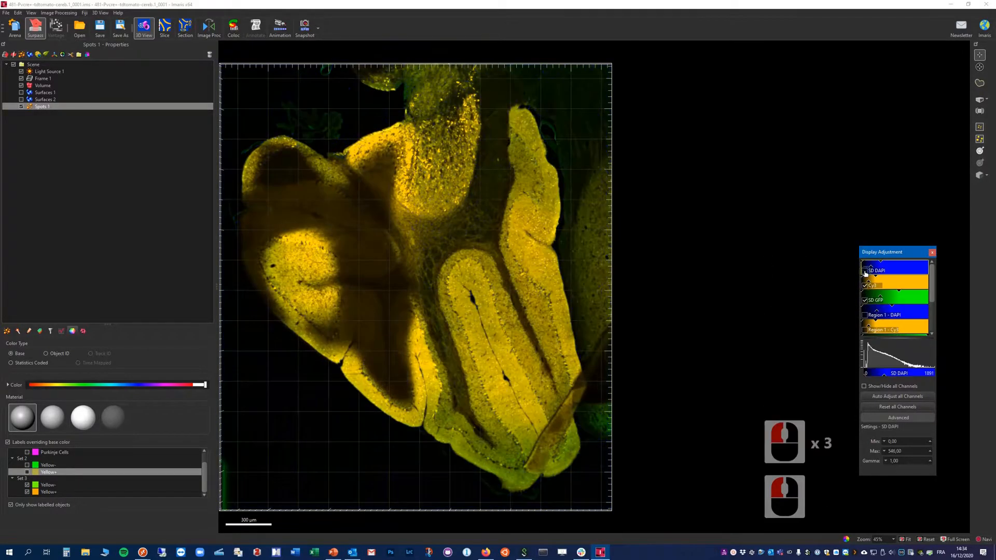
left_click(865, 300)
scroll(475, 373, "up", 7)
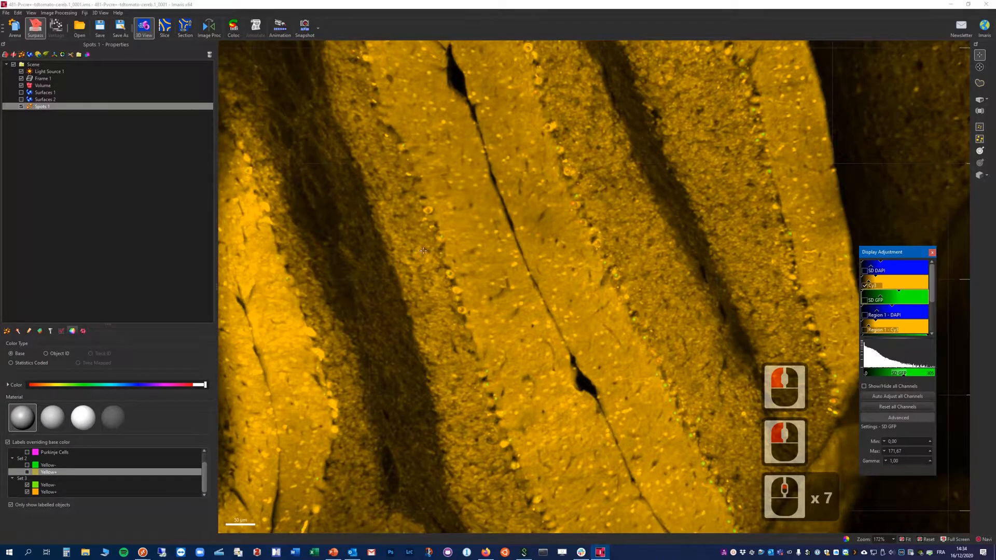
- Raise the Cy3 channel's display maximum to about 43690 to darken the image behind the spots
left_click(902, 284)
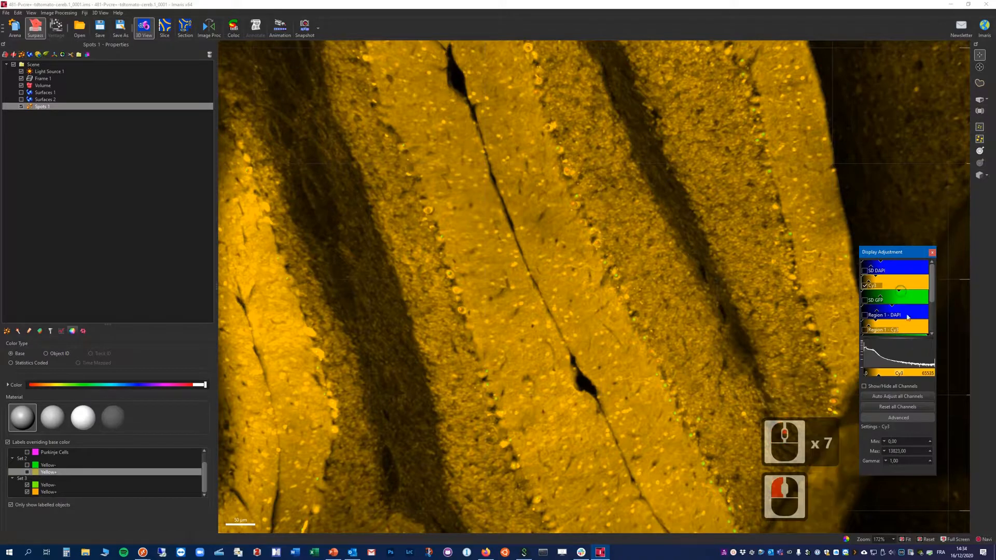
left_click_drag(904, 372, 911, 372)
right_click(756, 350)
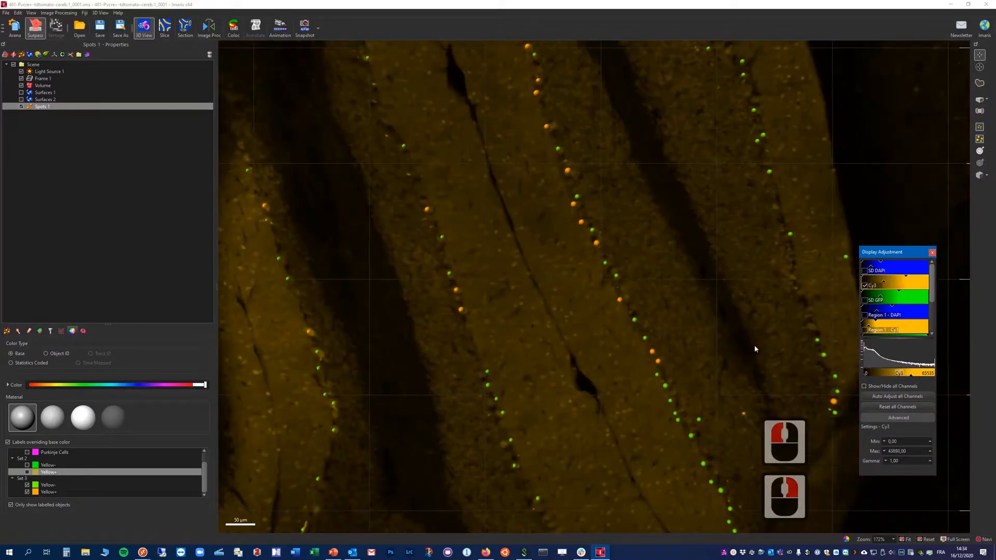
scroll(411, 351, "down", 9)
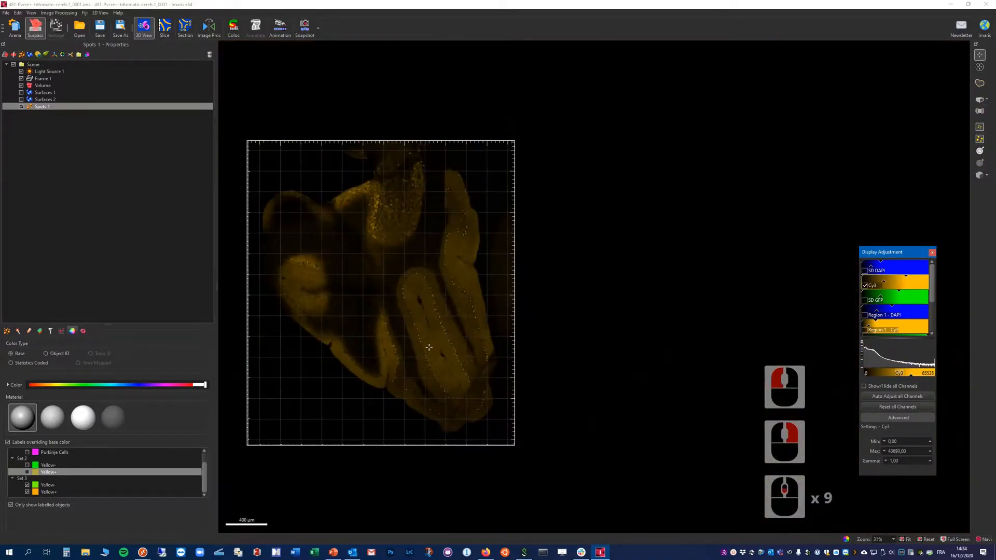
scroll(429, 347, "up", 1)
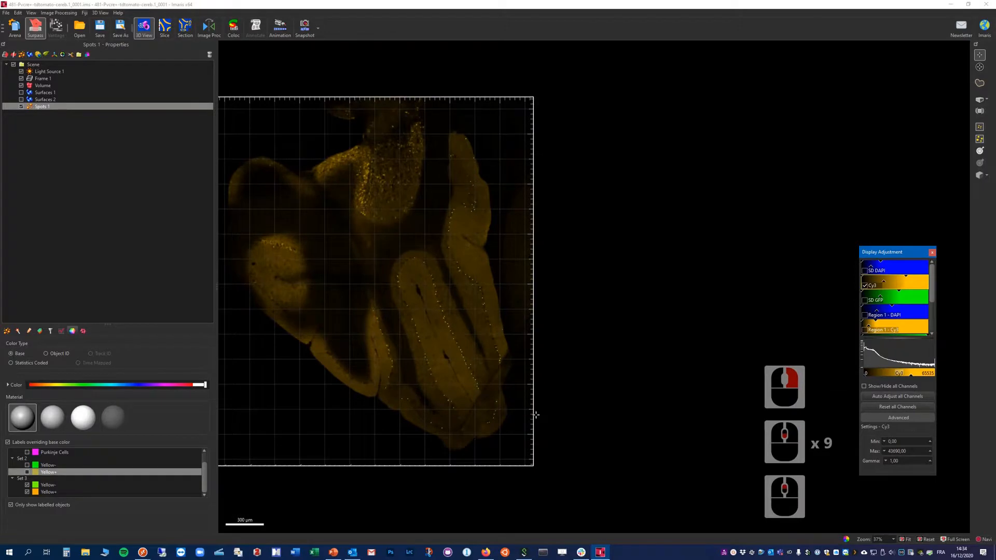